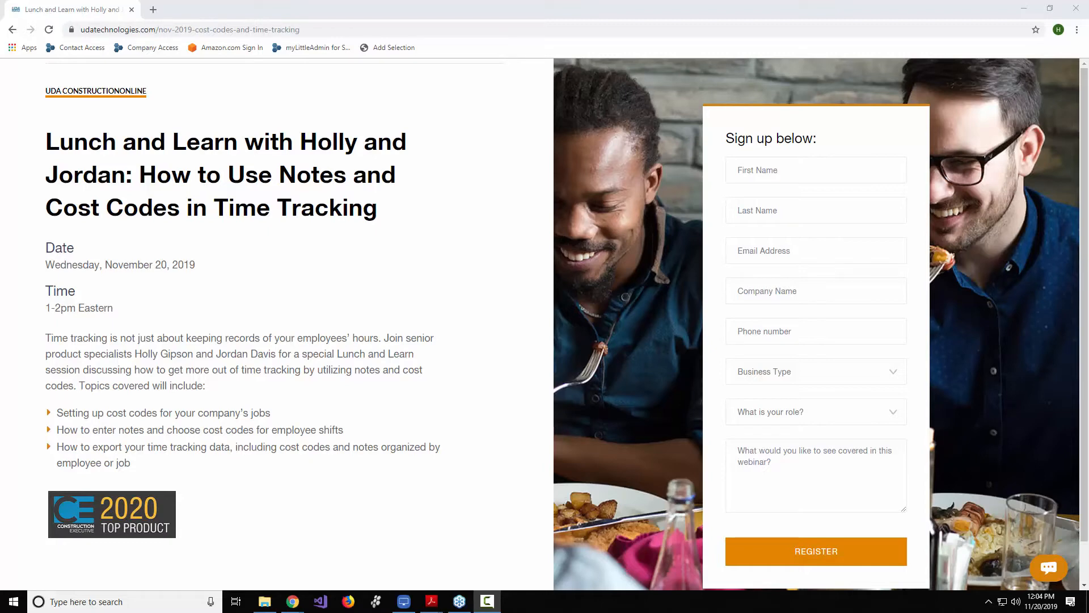
Switch to the ConstructionOnline Time Tracking browser window and show it in full screen
key(alt+Tab)
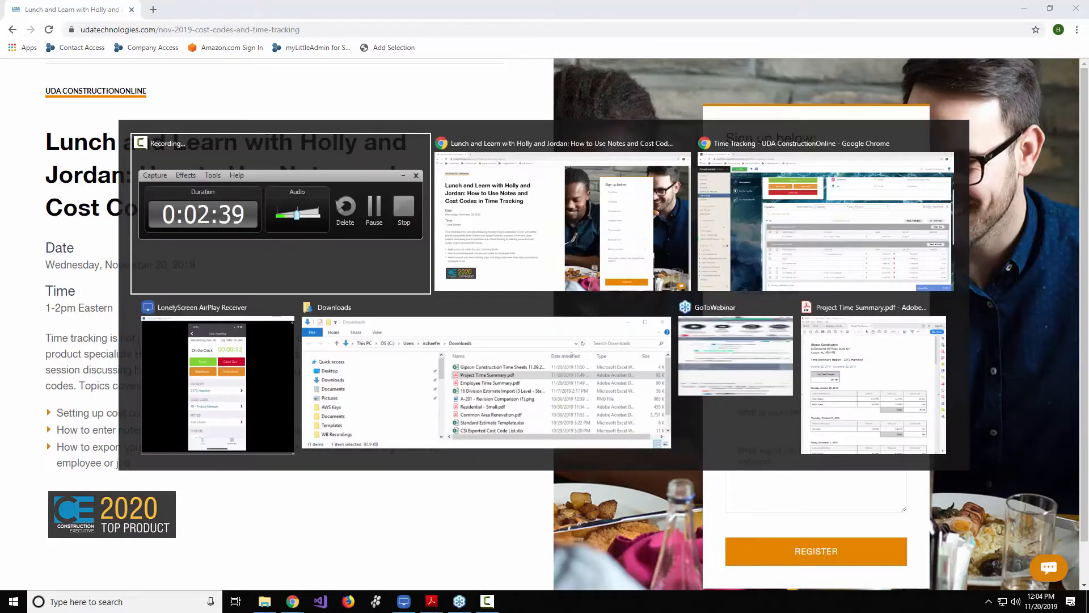
key(alt+Tab)
key(alt+Tab)
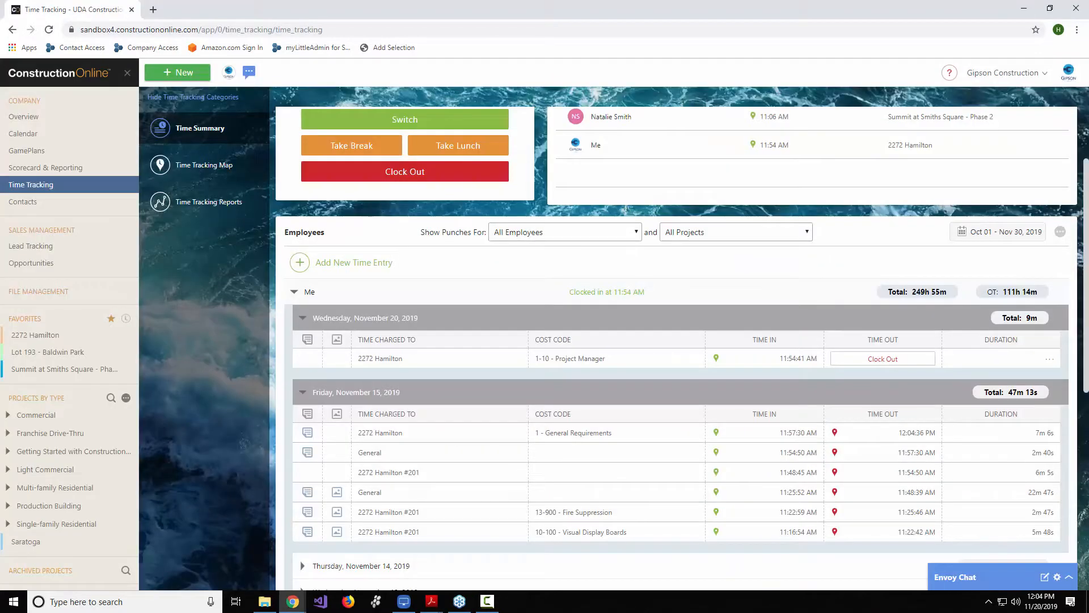
key(F11)
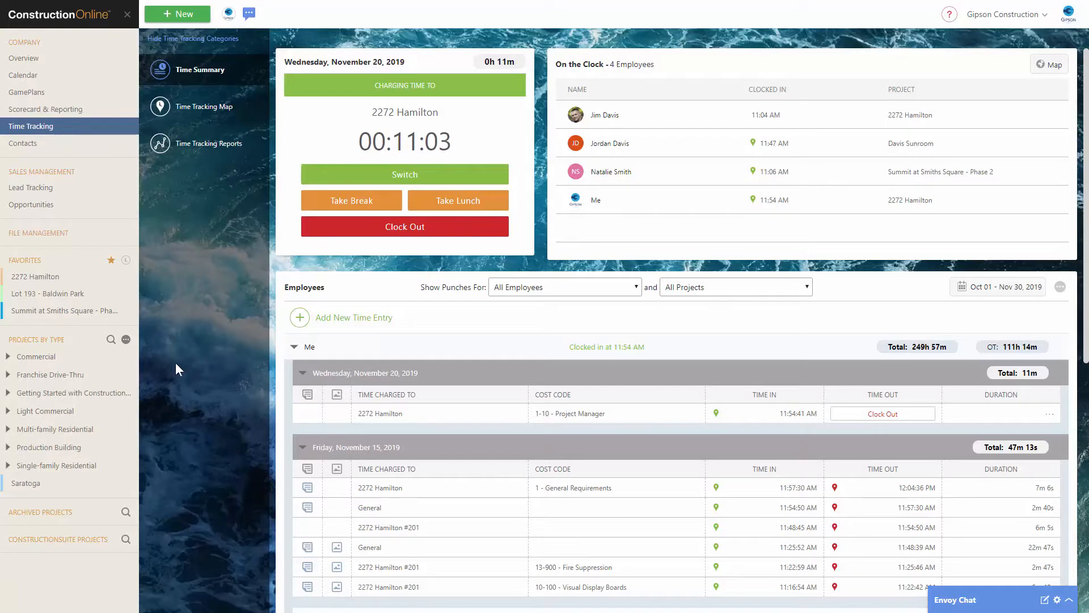
Collapse the Friday, November 15 and Wednesday, November 20, 2019 day groups in the Me time entries
click(302, 448)
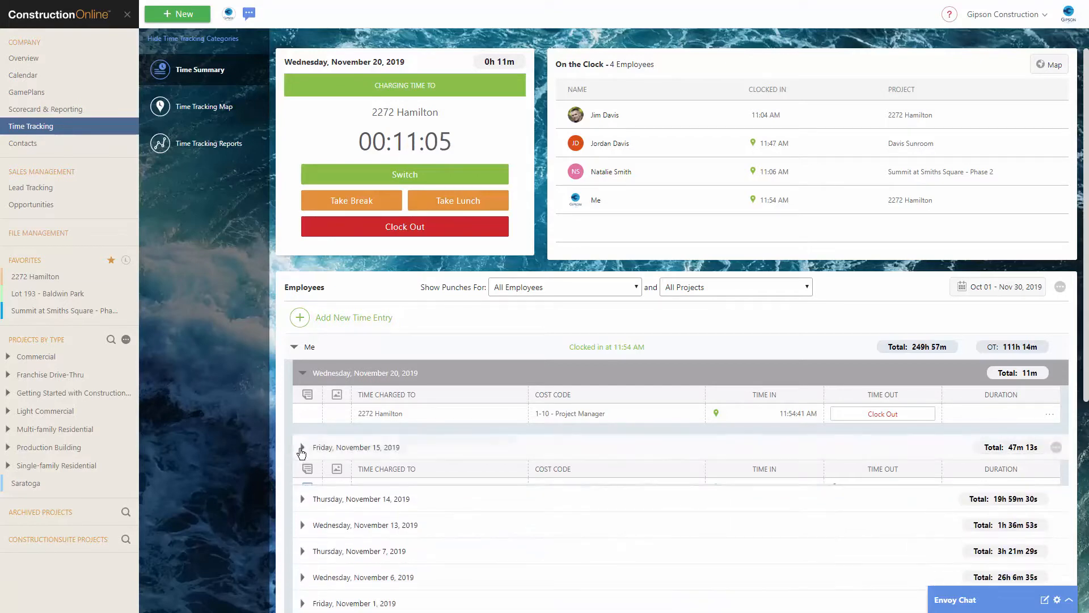
click(302, 373)
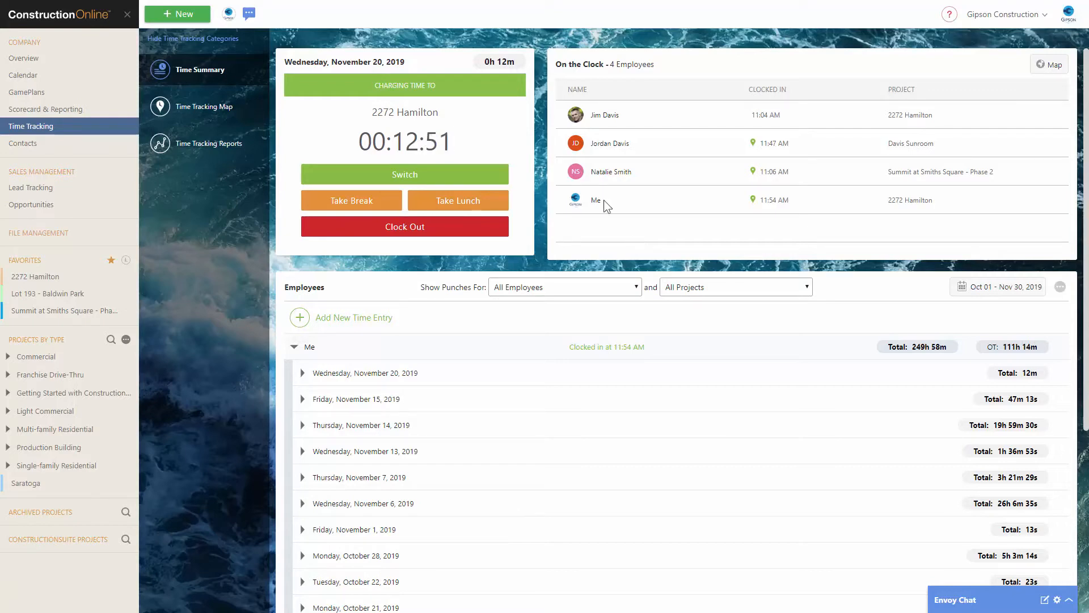
Try to view the locations of the clocked-in employees on the On the Clock map
click(1051, 65)
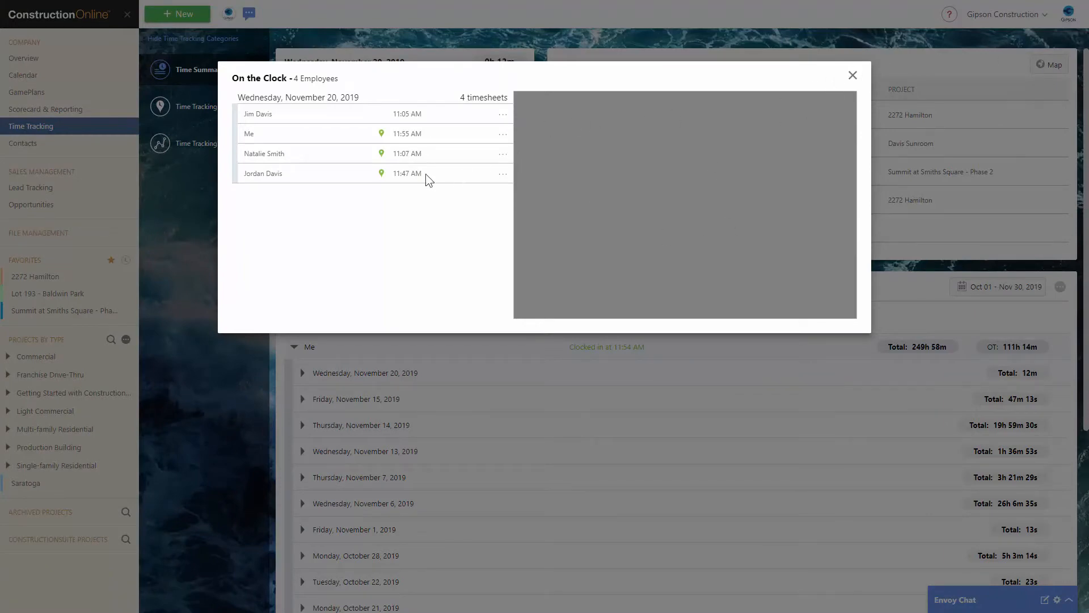
click(853, 76)
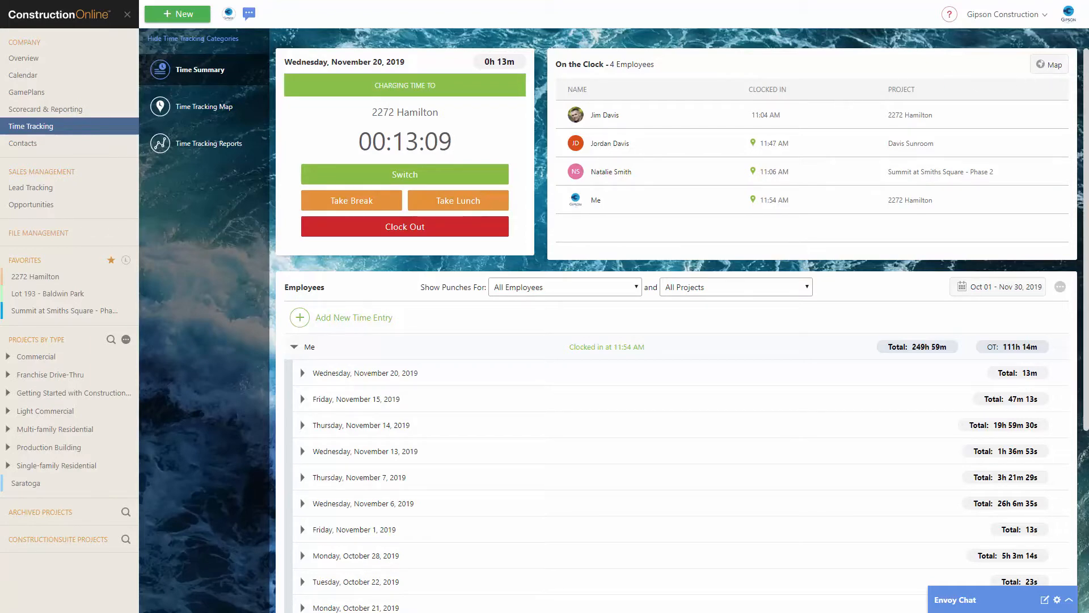
click(1042, 64)
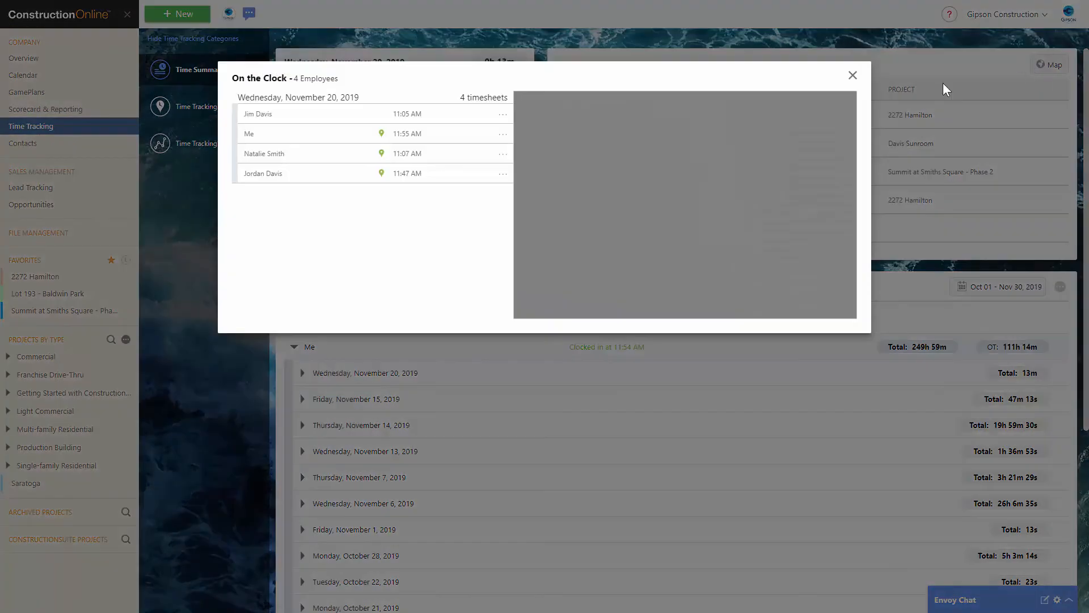
click(853, 75)
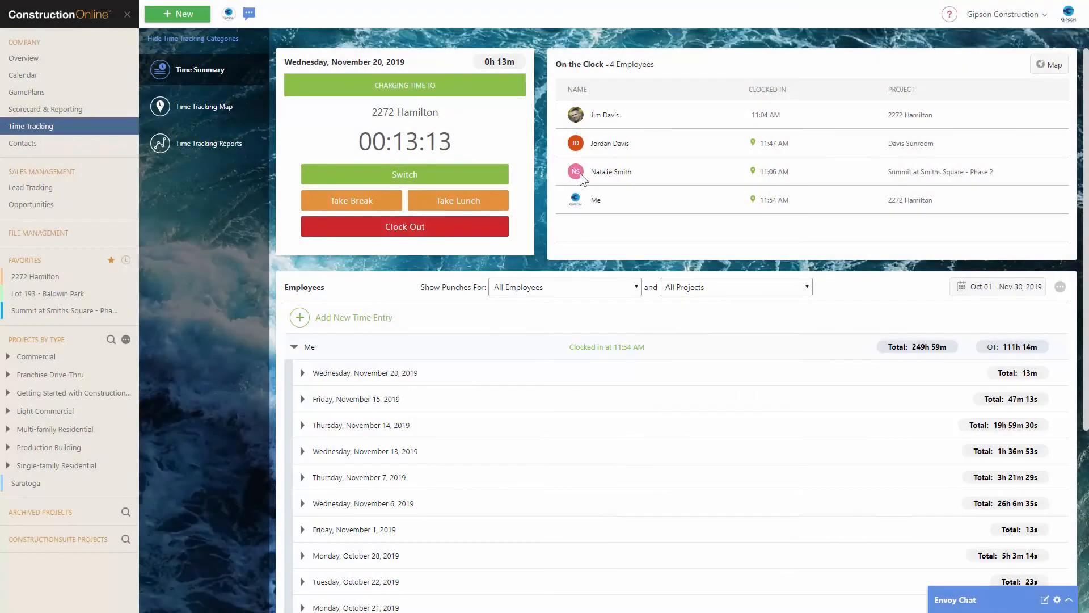
click(911, 200)
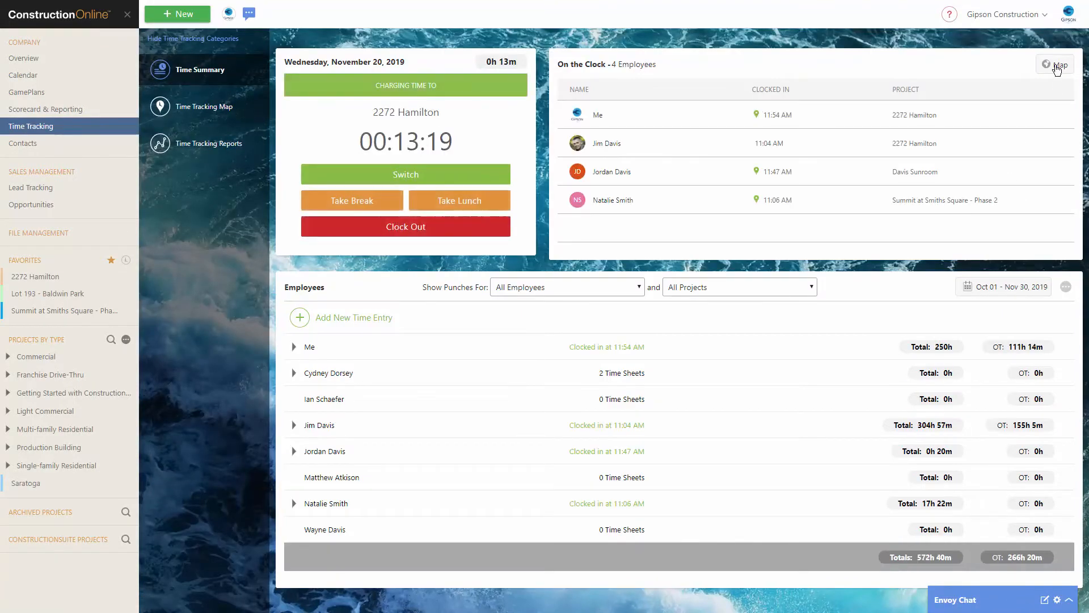
Open the On the Clock map, inspect the clock-in details of the Me marker, and close the map
click(1055, 66)
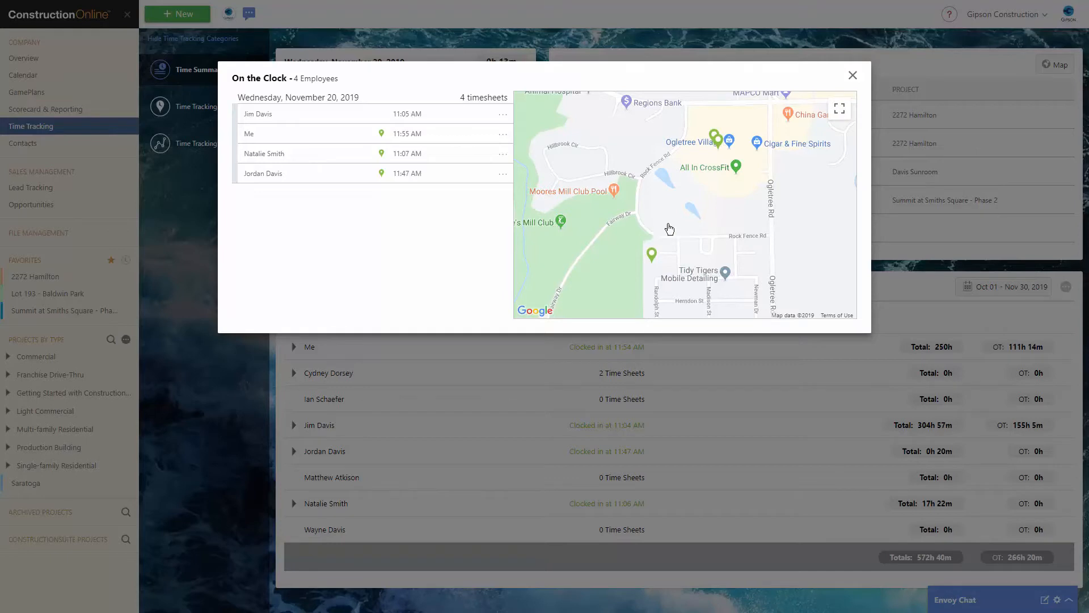
scroll(668, 224, down, 1)
scroll(665, 210, up, 1)
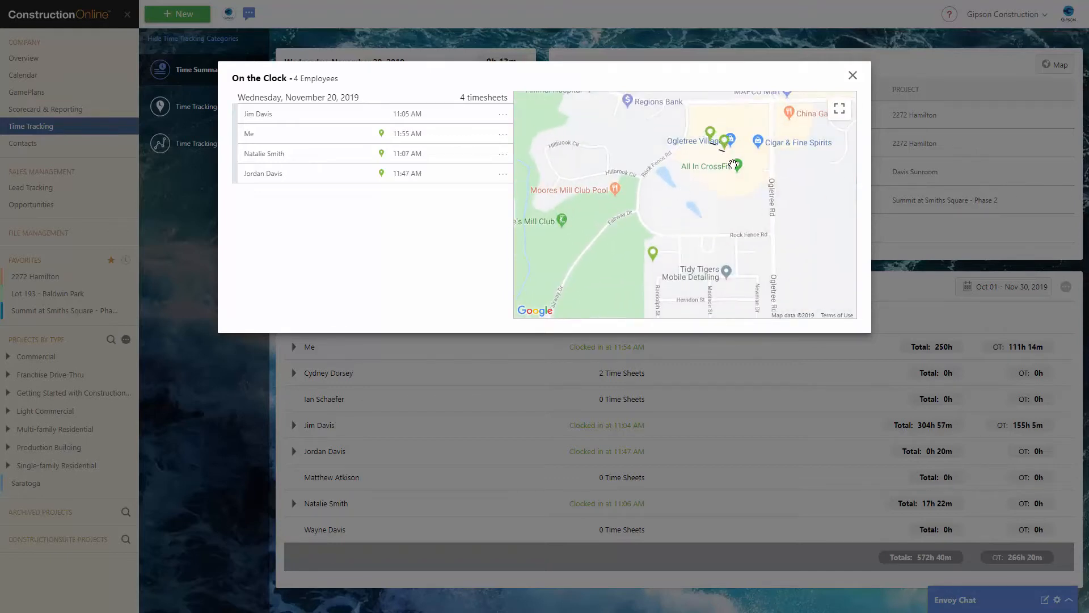
click(710, 137)
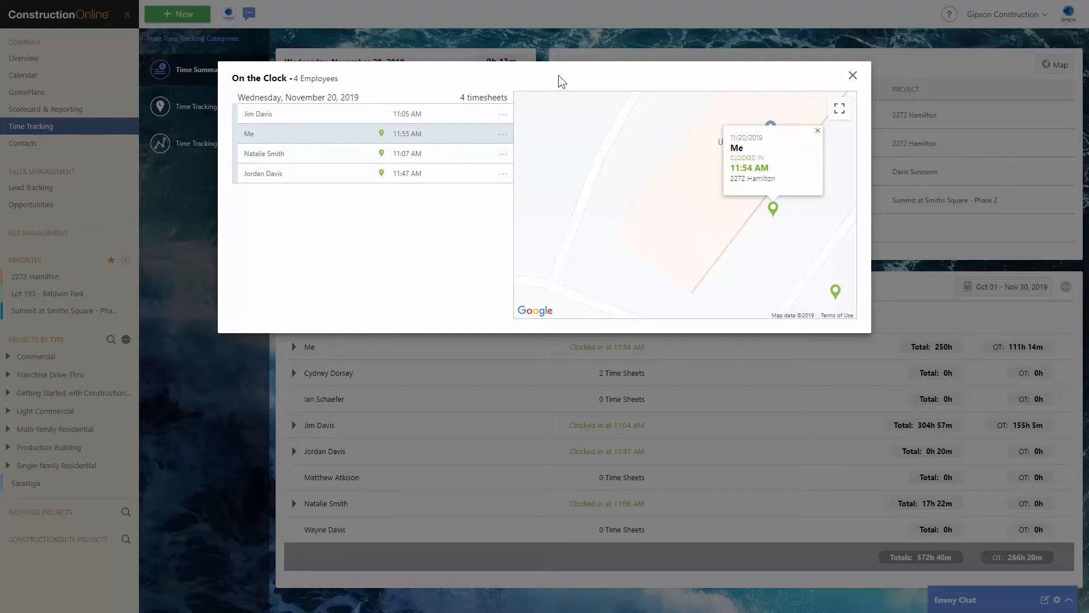
scroll(670, 240, down, 2)
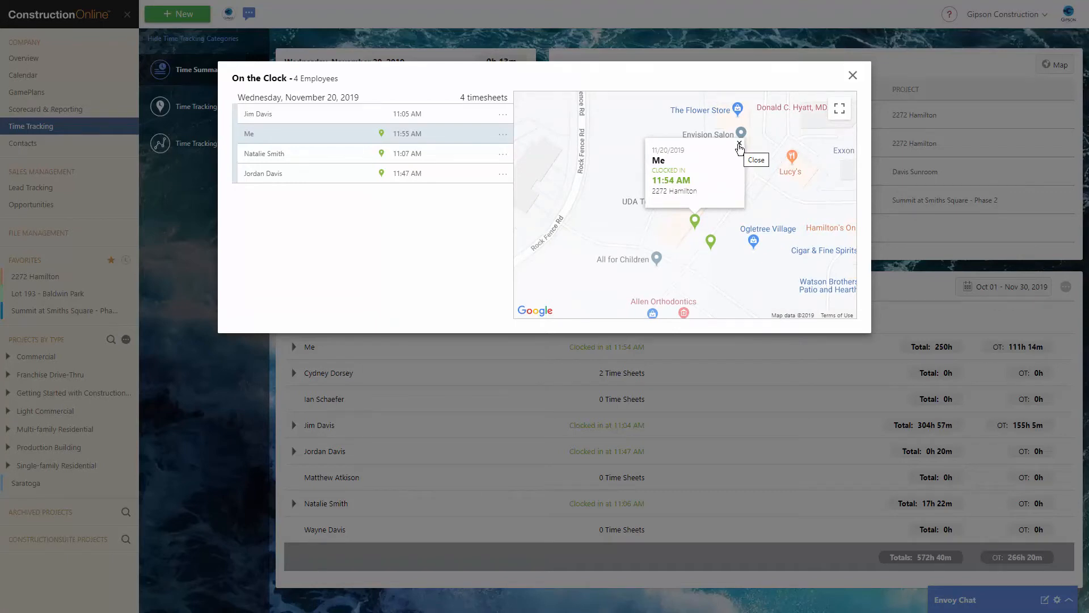
click(739, 144)
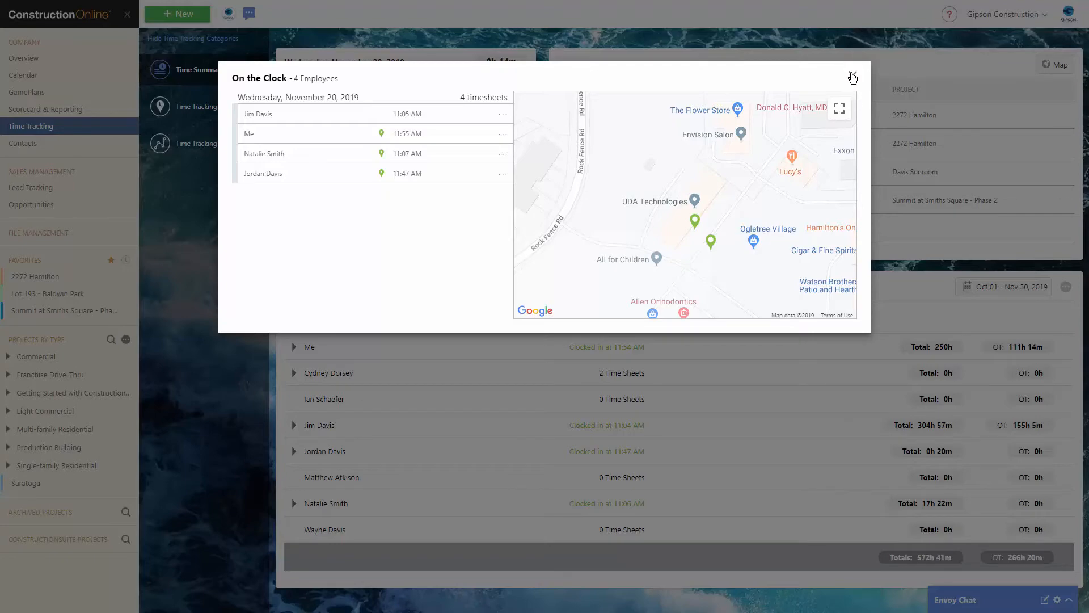
click(852, 76)
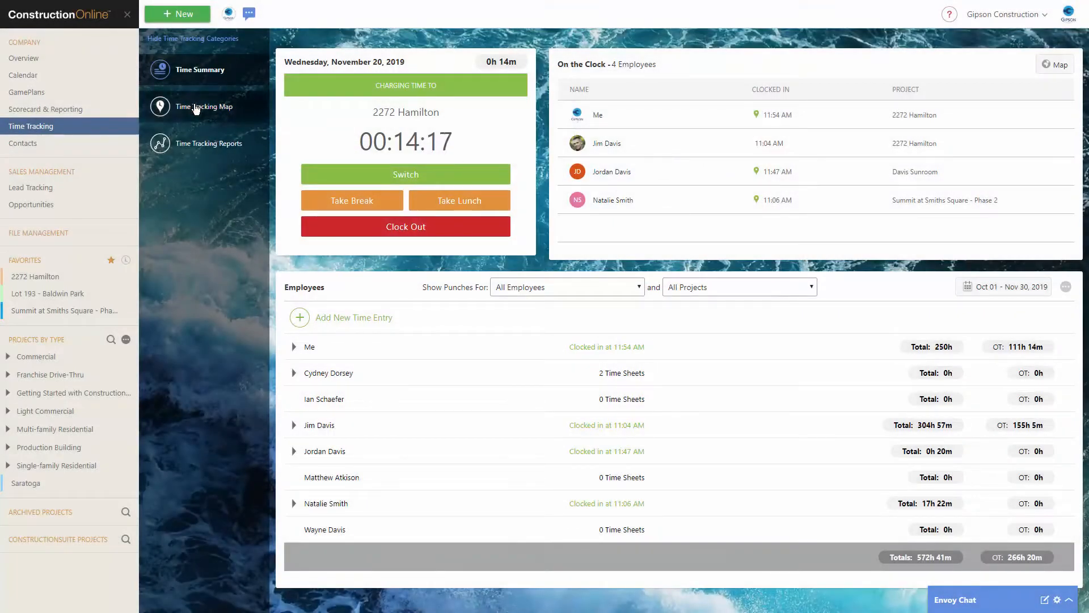
Open the Time Tracking Map and set its date range to Current Pay Period
click(196, 108)
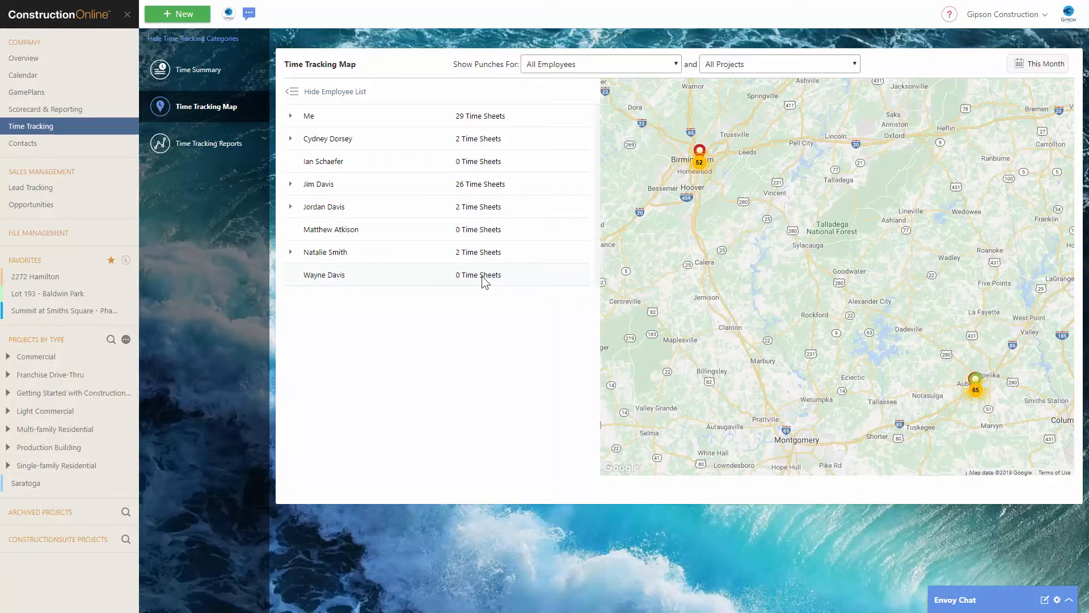
click(1048, 66)
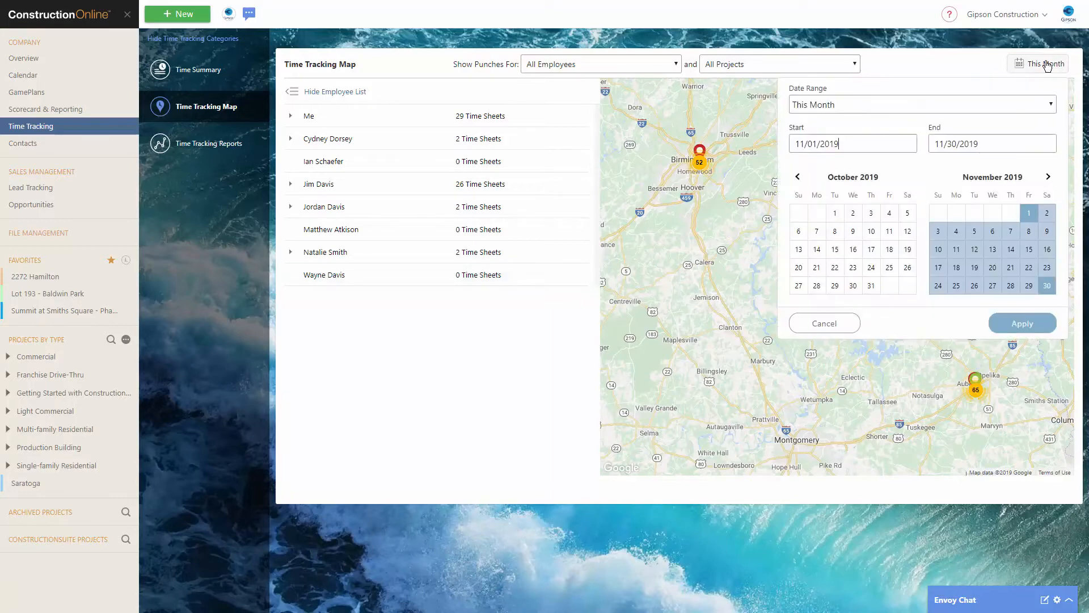
click(832, 107)
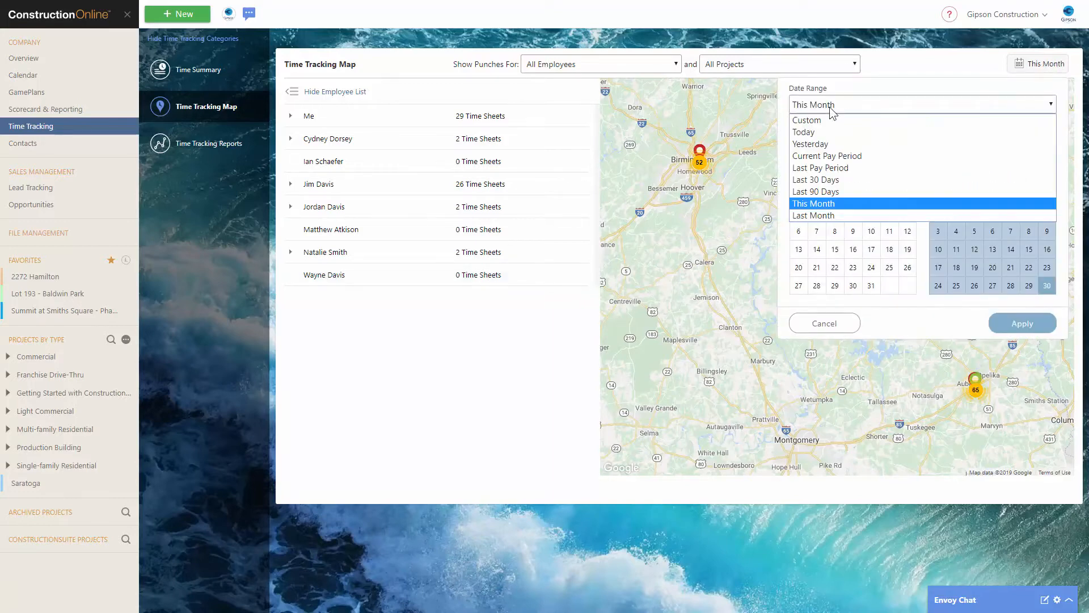
click(837, 156)
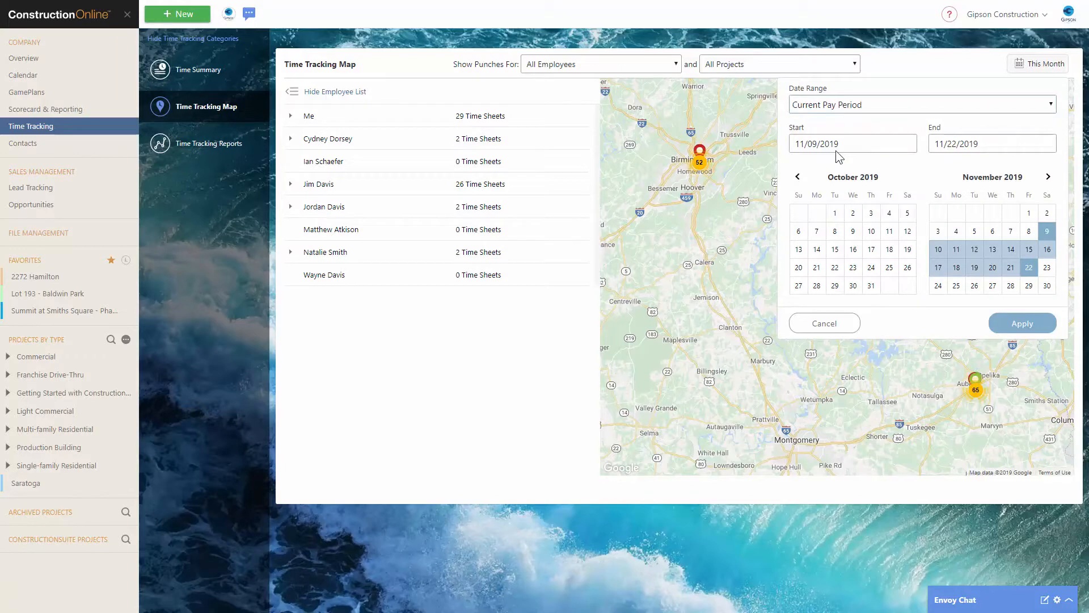
click(1036, 324)
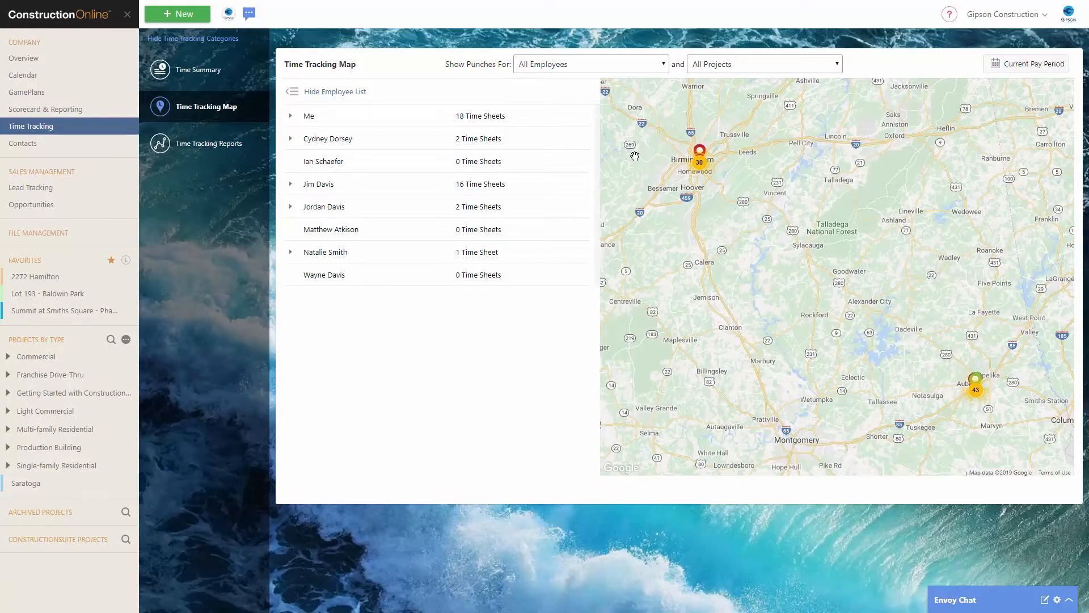
Expand the Auburn punch cluster down to individual markers and inspect the details of a red clock-out marker near UDA Technologies
click(976, 390)
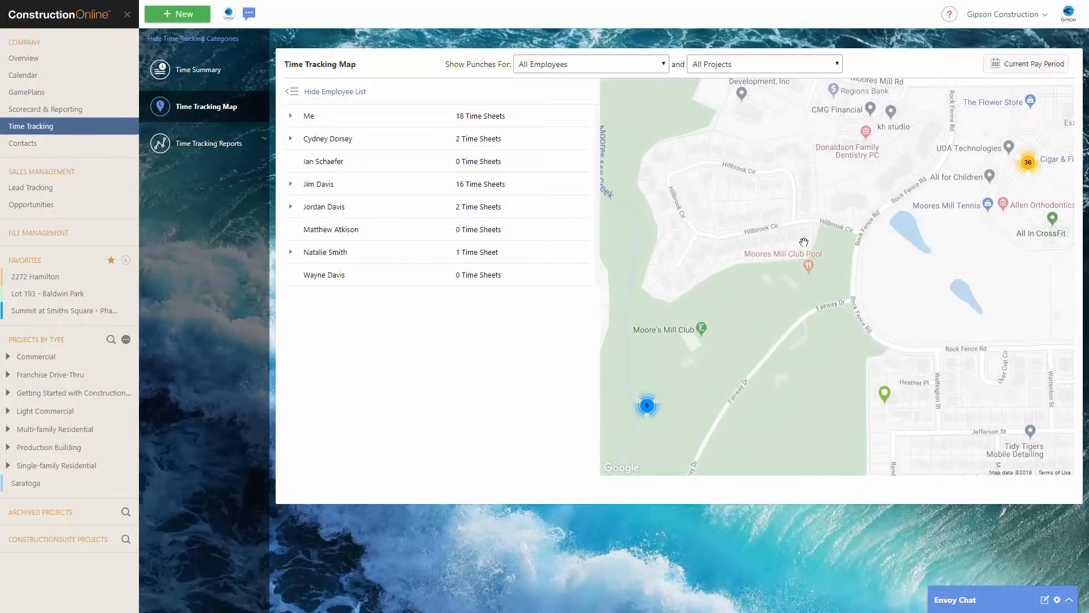
click(1027, 162)
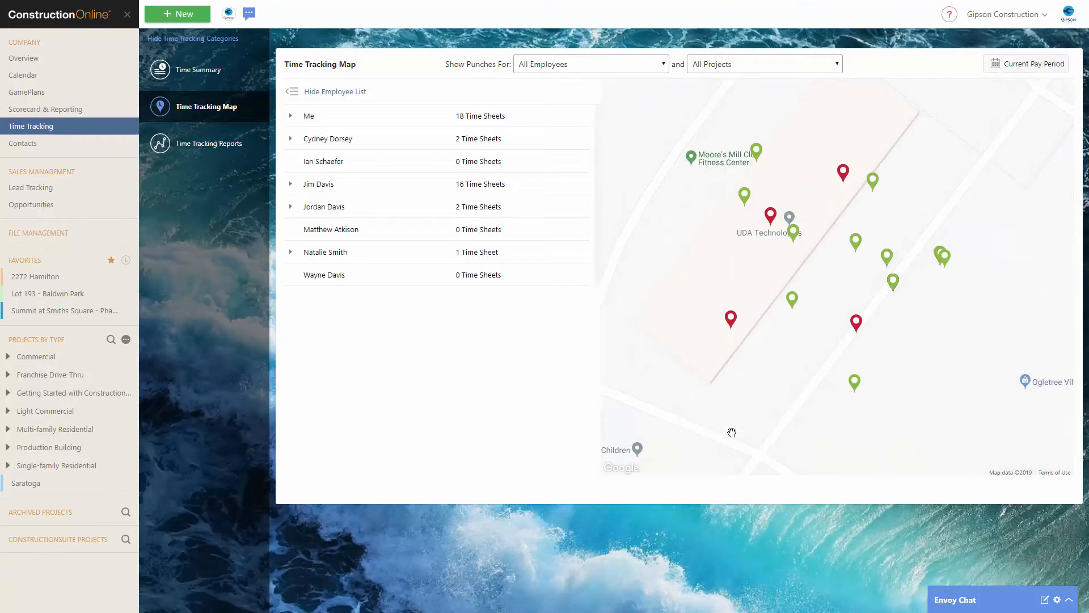
click(734, 322)
click(726, 319)
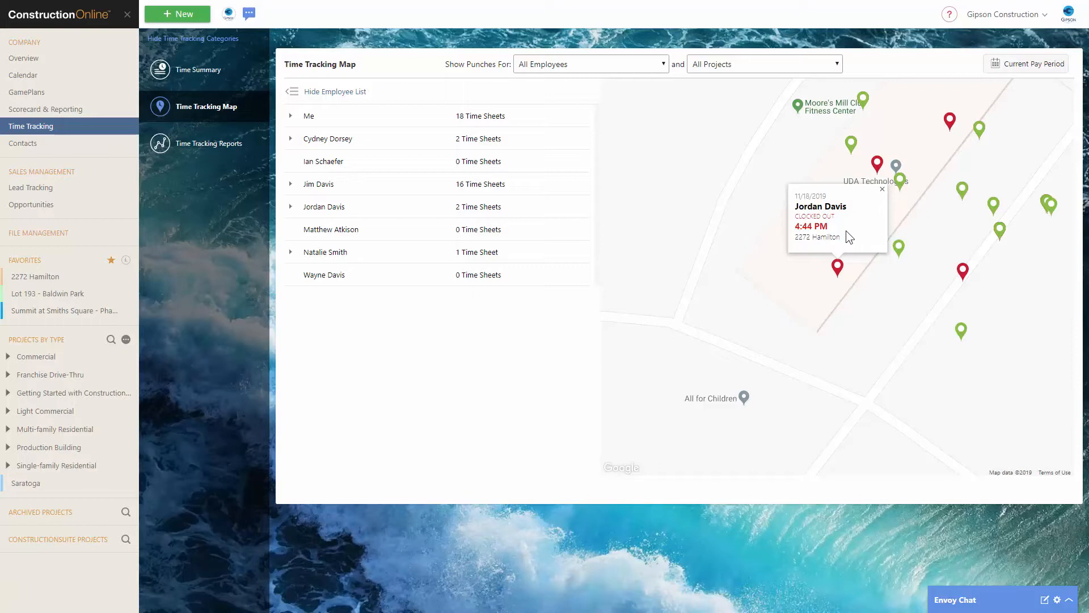
click(883, 191)
click(902, 183)
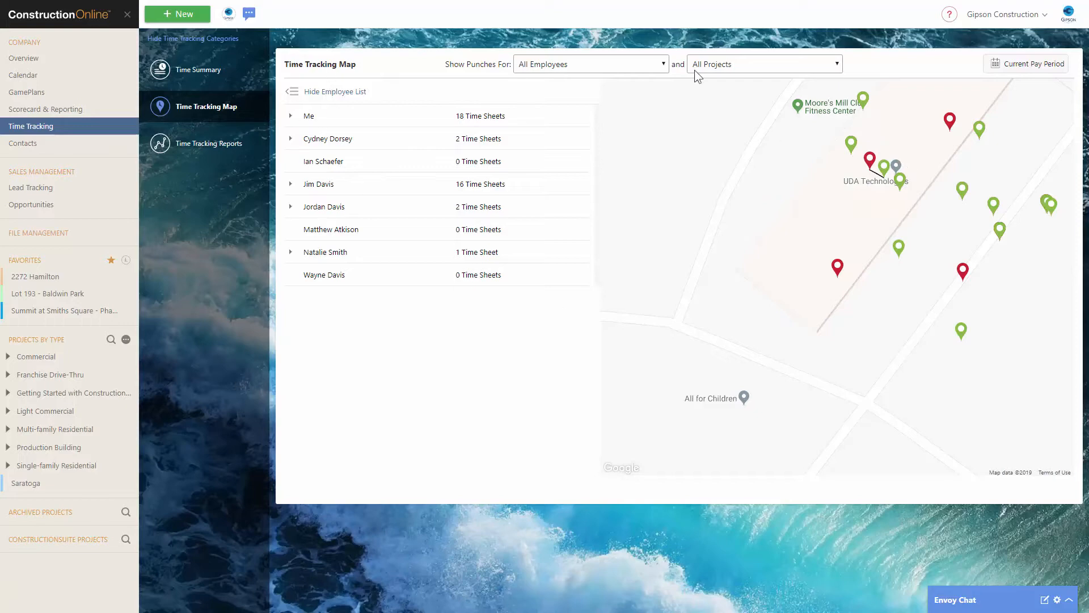
Review the Me time sheets in the employee list and filter the map's punches to Me for all projects
scroll(883, 261, down, 5)
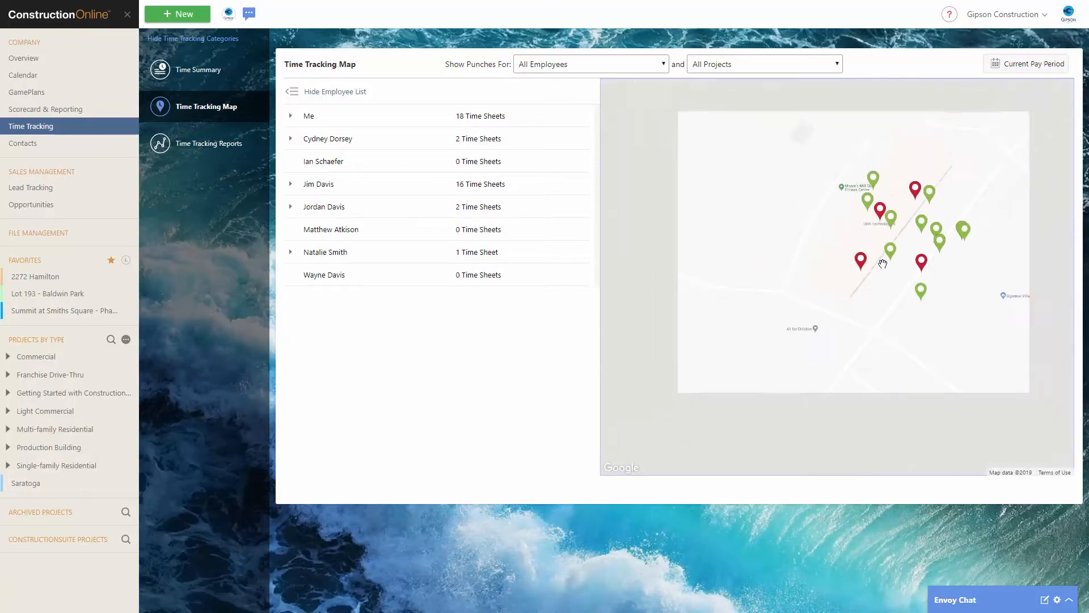
scroll(883, 263, down, 4)
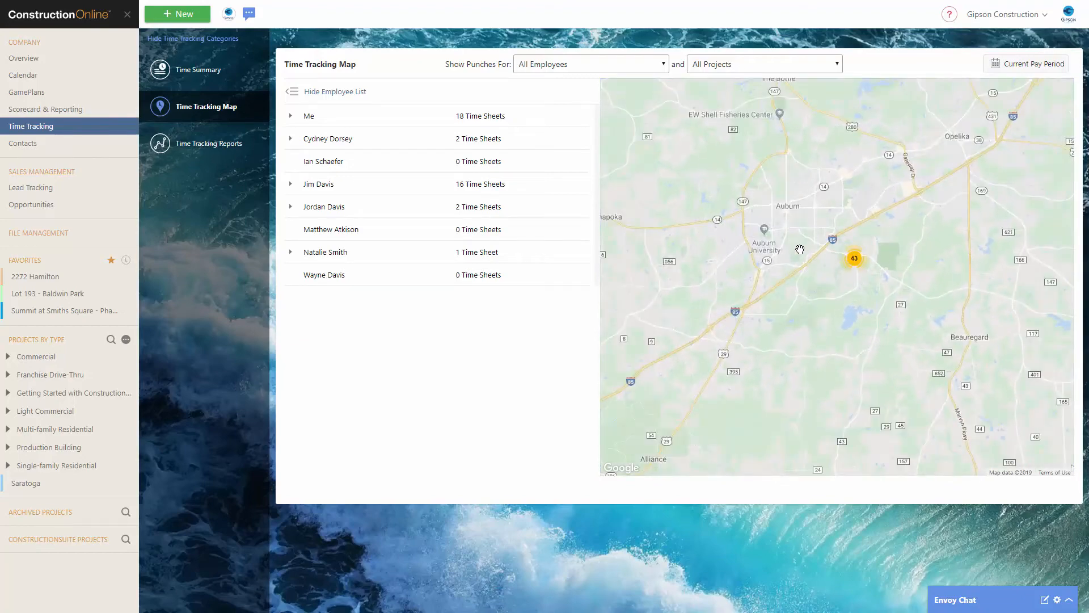
scroll(800, 246, down, 4)
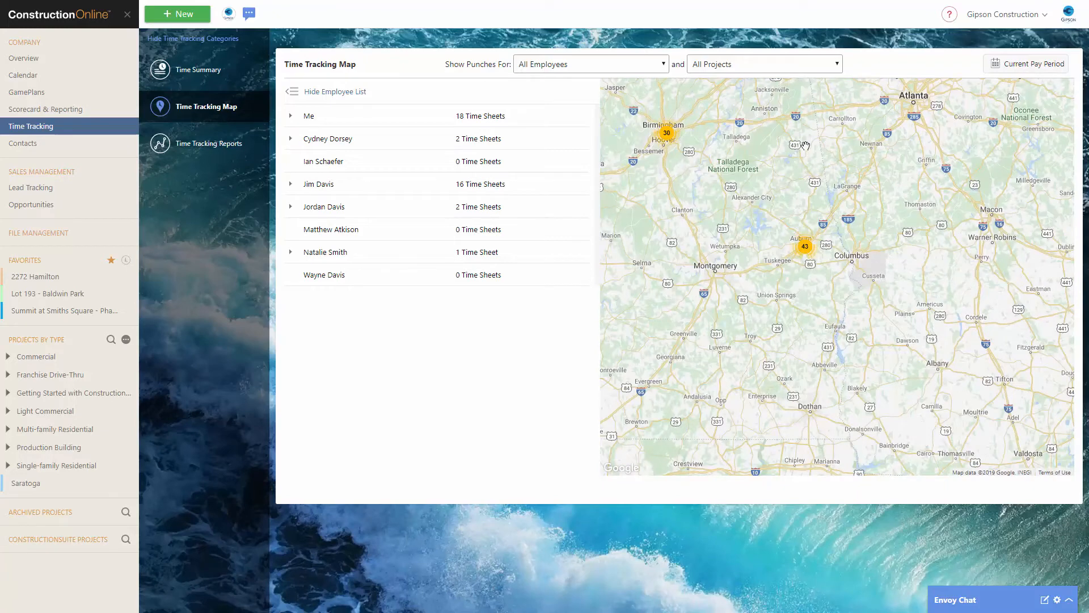
drag(805, 146, 936, 243)
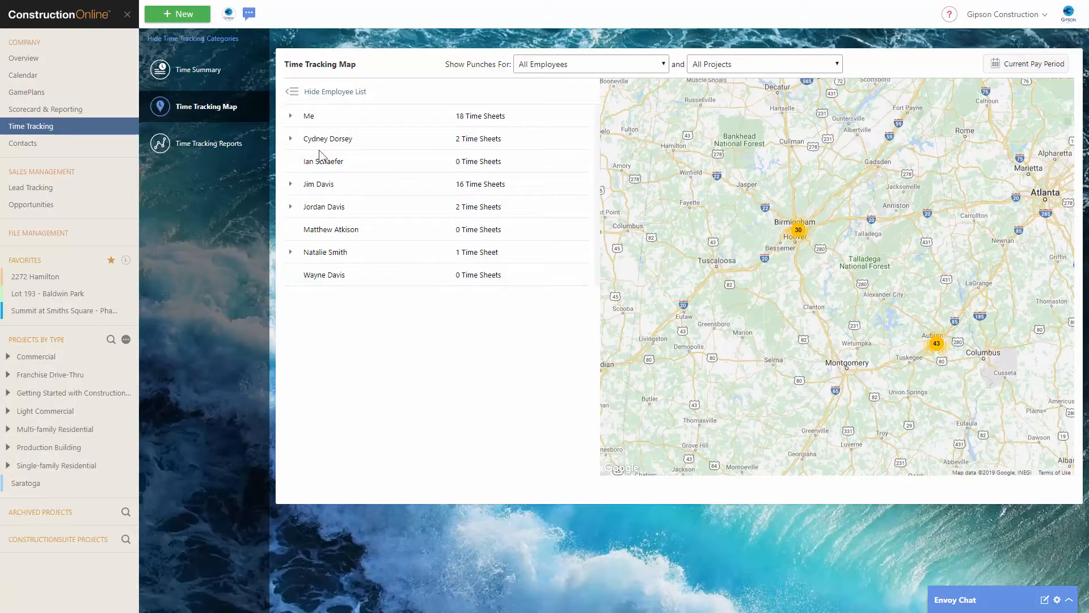
click(290, 116)
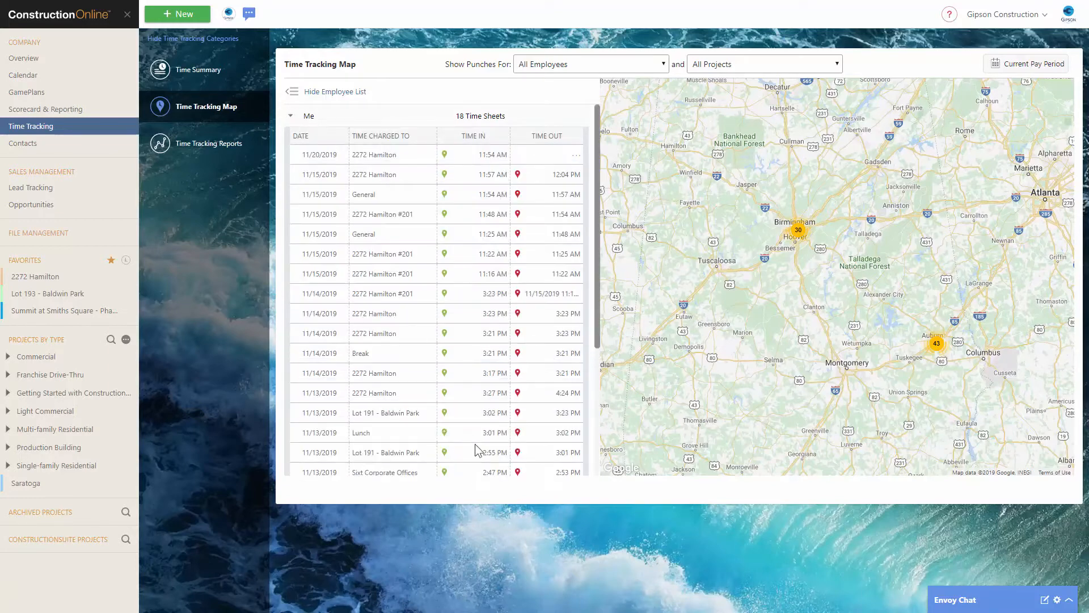
click(524, 66)
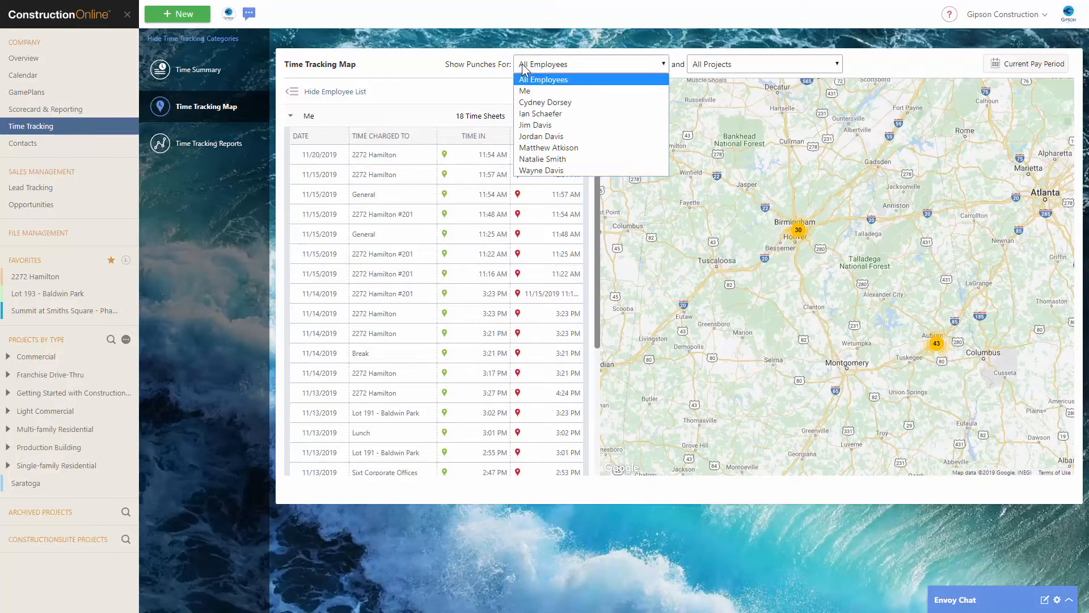
click(542, 91)
click(291, 117)
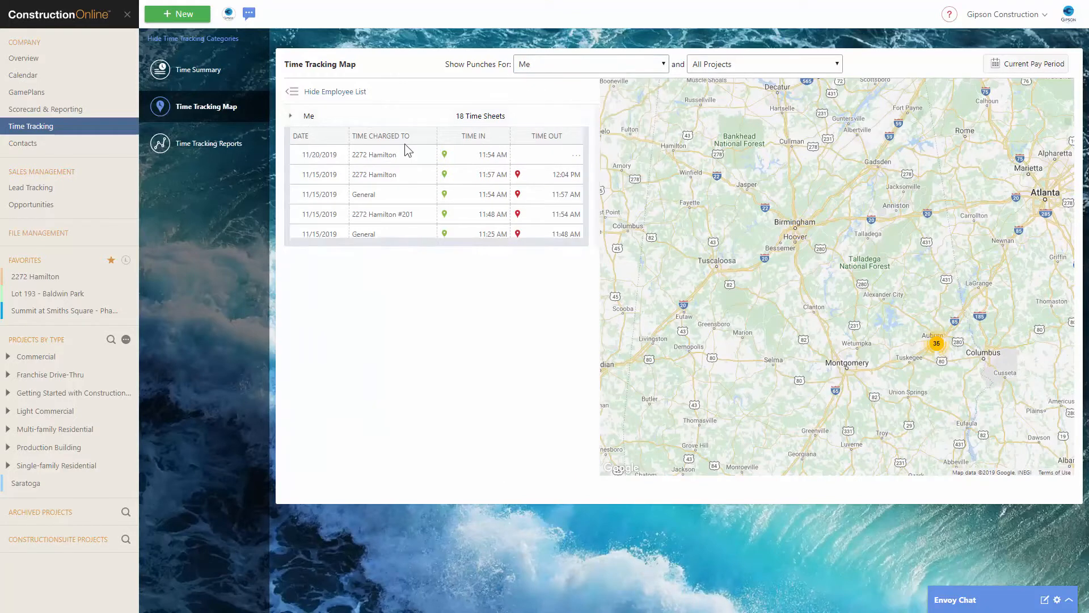
Filter the map's punches to the employee with 16 time sheets and expand that employee's time sheets
click(535, 69)
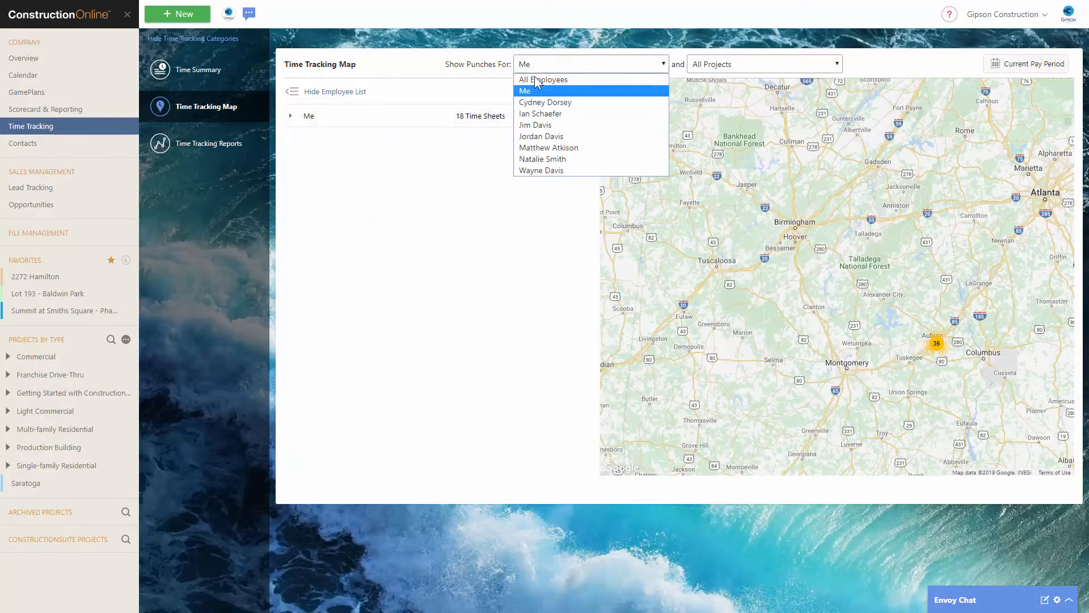
click(540, 125)
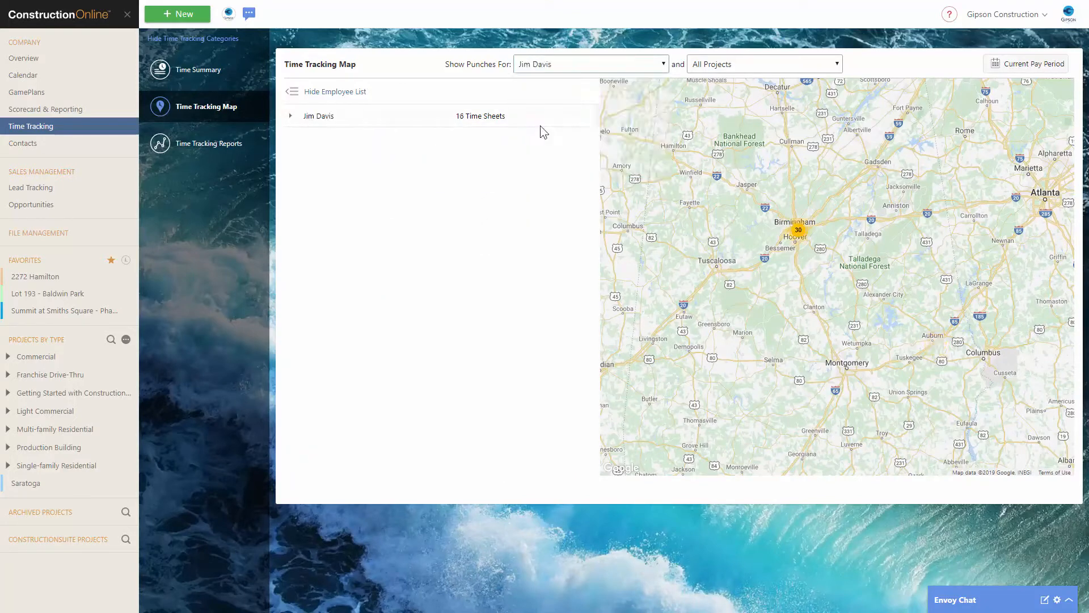
click(291, 115)
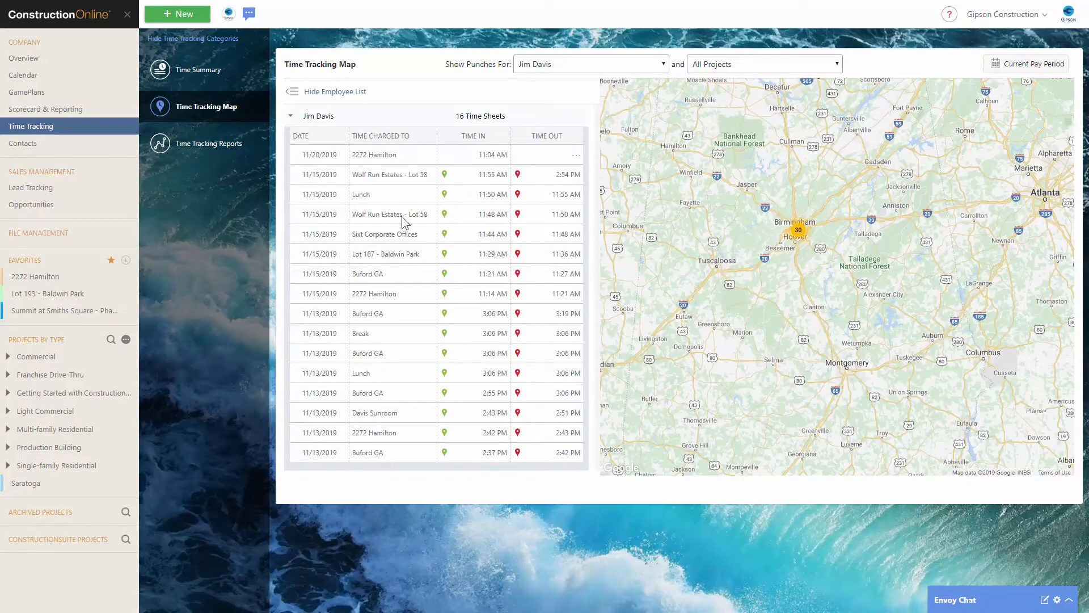
Locate the 11:48 AM Wolf Run Estates - Lot 58 clock-in on the map and reset the employee filter to All Employees
click(445, 214)
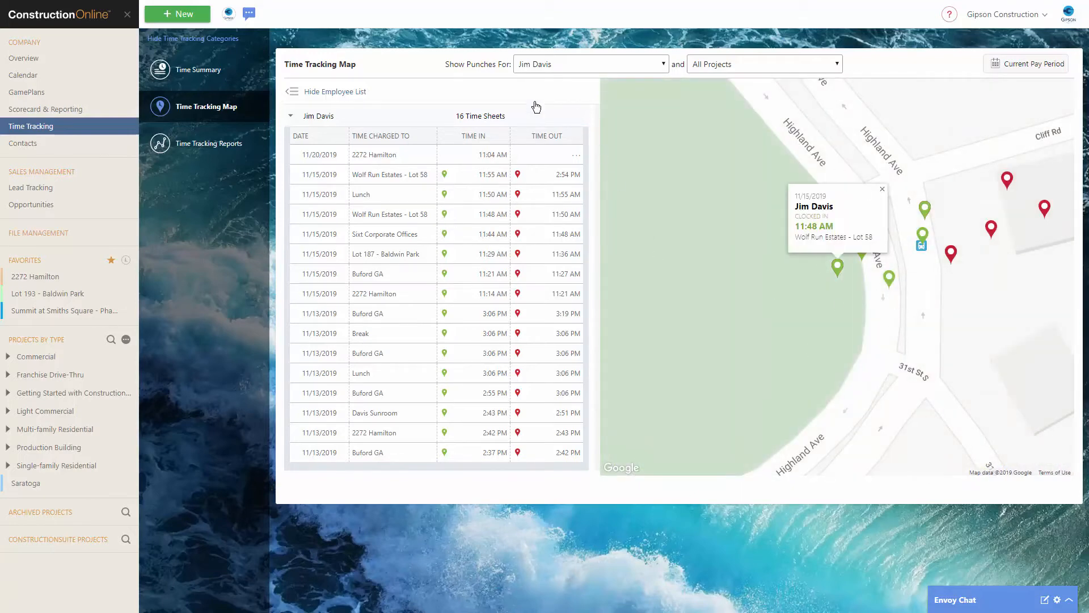
click(618, 64)
click(601, 80)
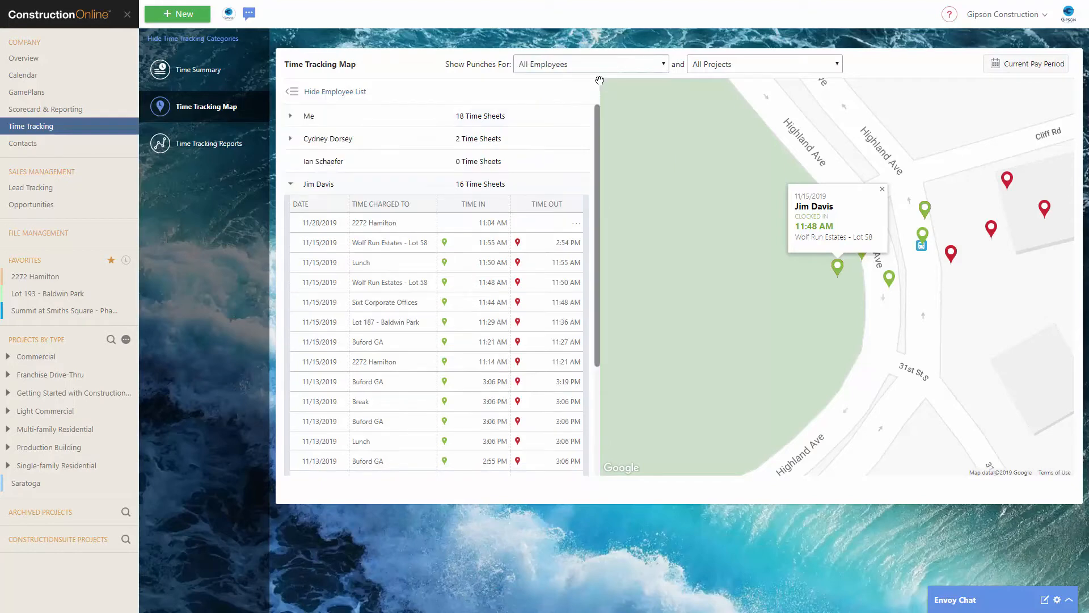
click(307, 119)
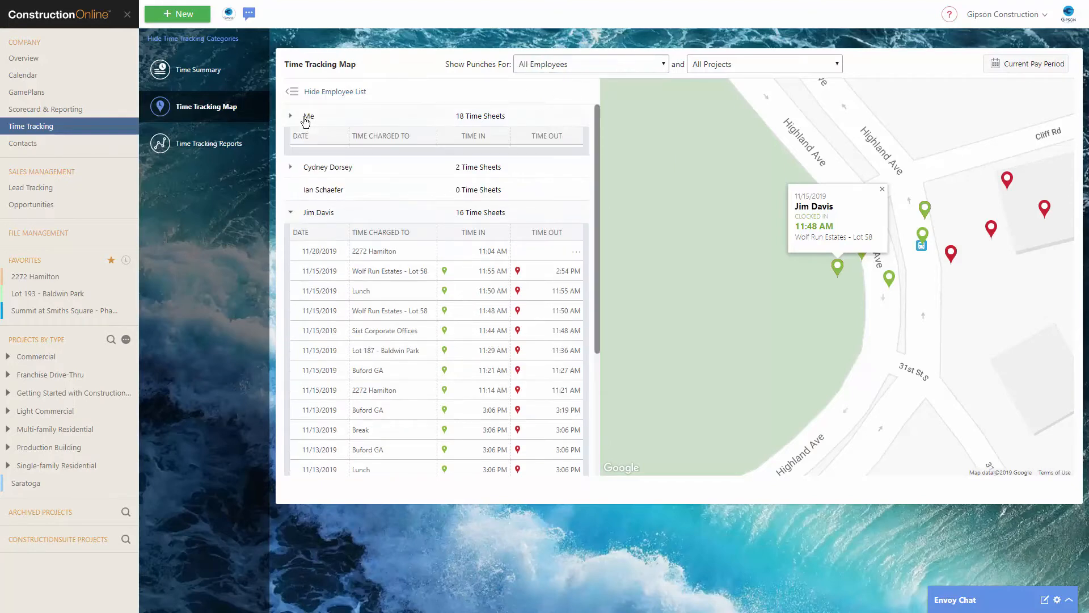
click(445, 155)
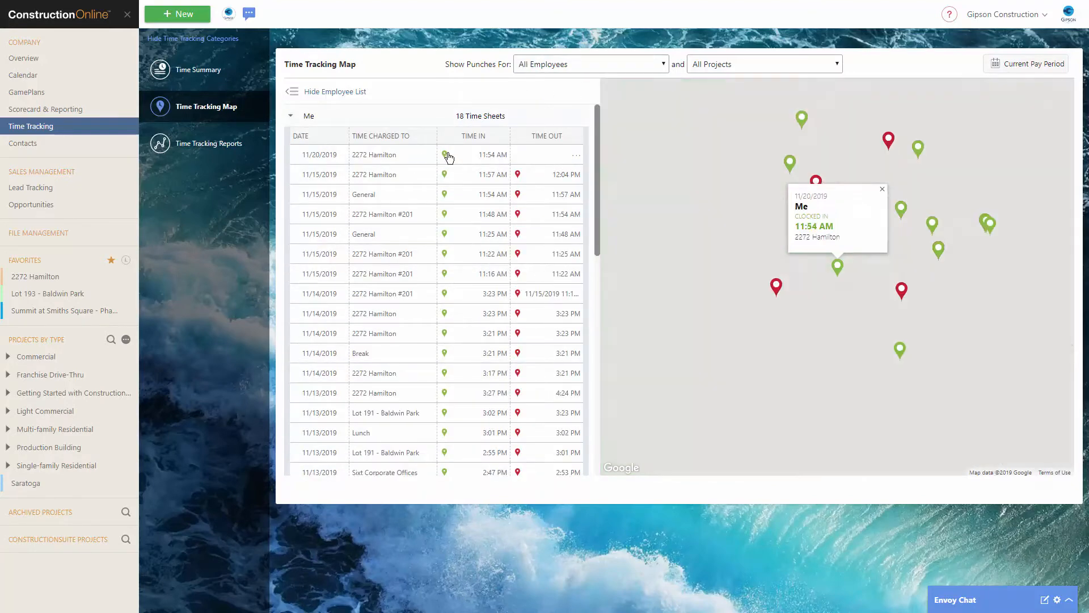
scroll(819, 298, down, 4)
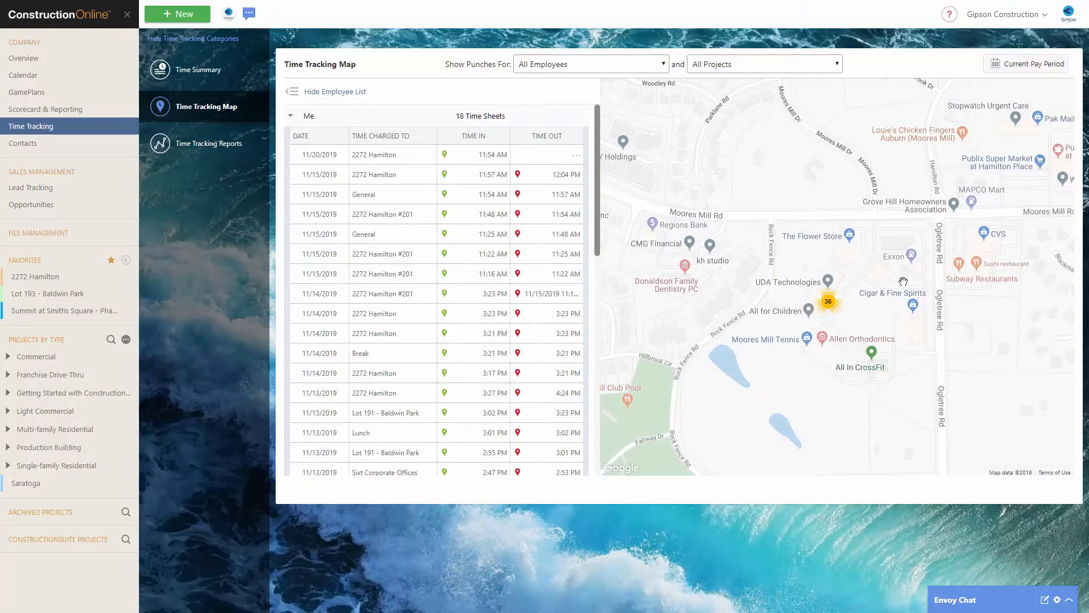
drag(899, 253, 786, 159)
scroll(810, 228, down, 2)
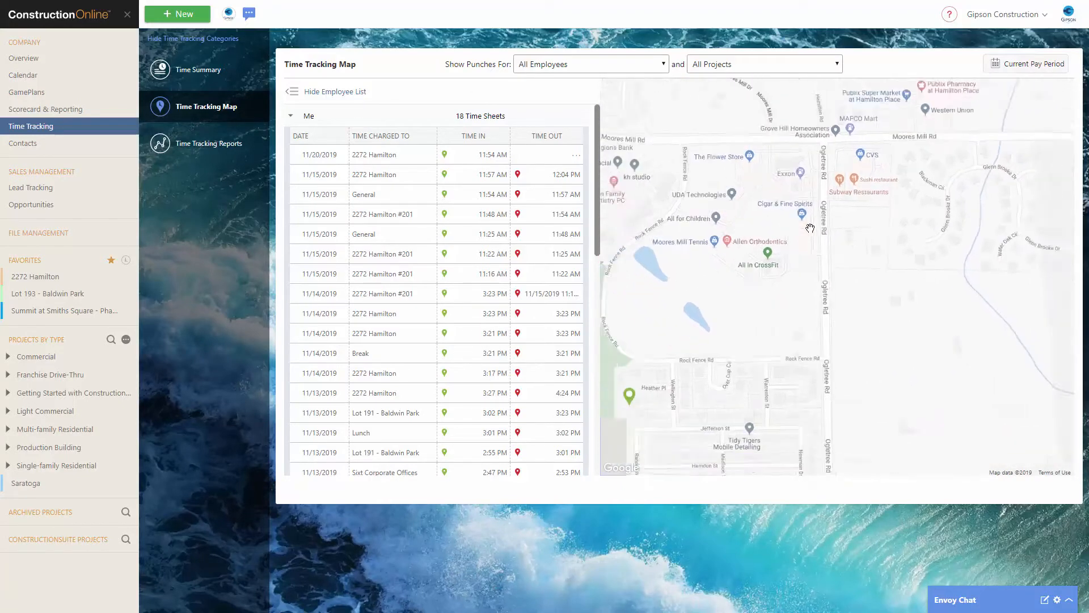
scroll(810, 228, down, 1)
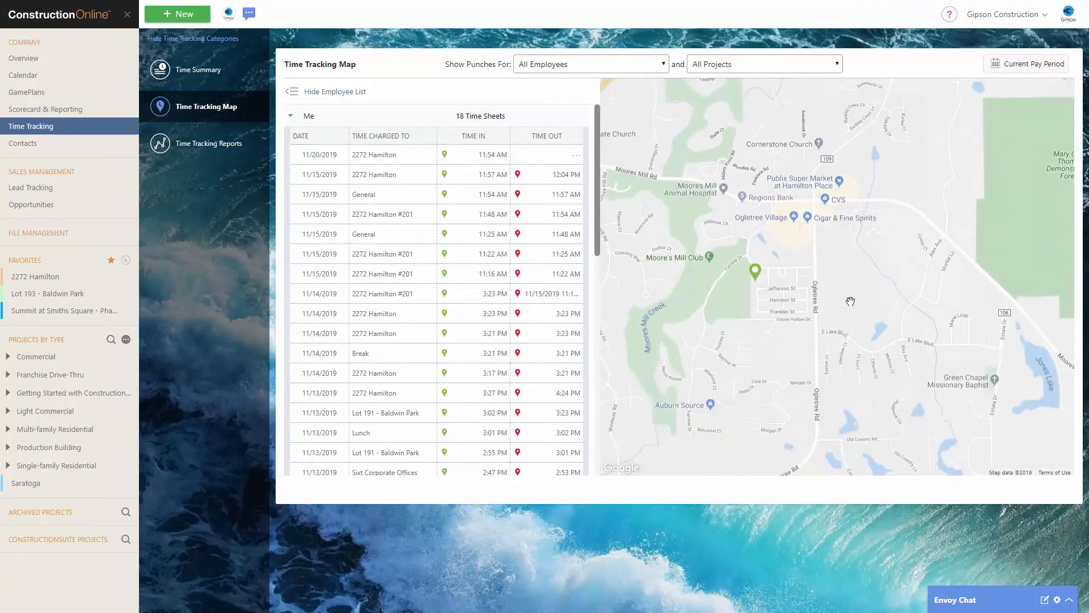
scroll(850, 301, down, 1)
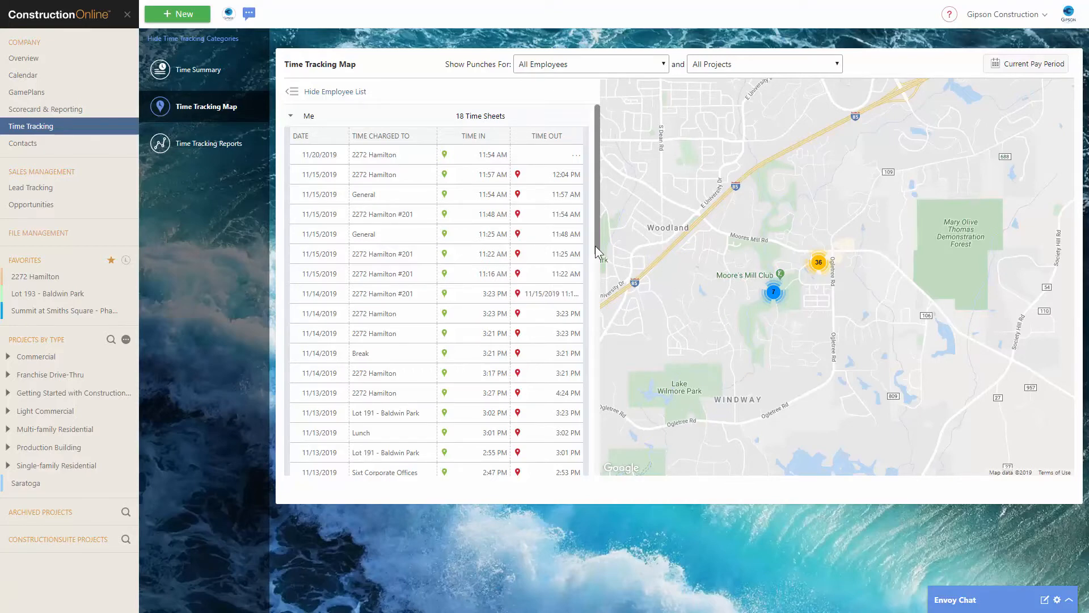
drag(595, 245, 600, 192)
Open the Time Summary, expand Me's Wednesday, November 20 entry, and view its clock-in location before closing the location window
click(210, 77)
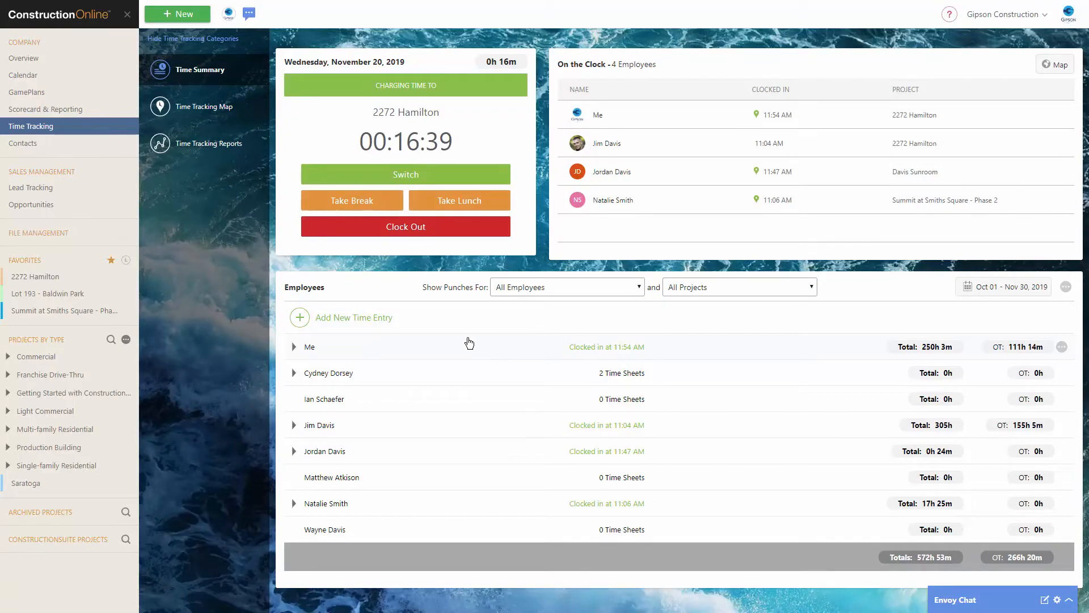
click(294, 348)
click(300, 374)
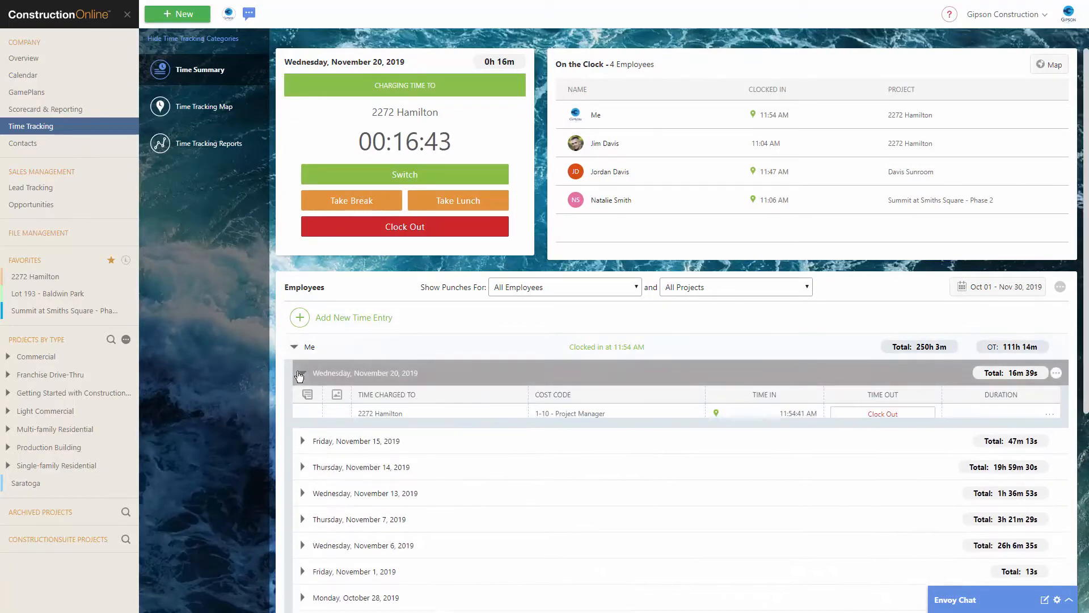
click(717, 413)
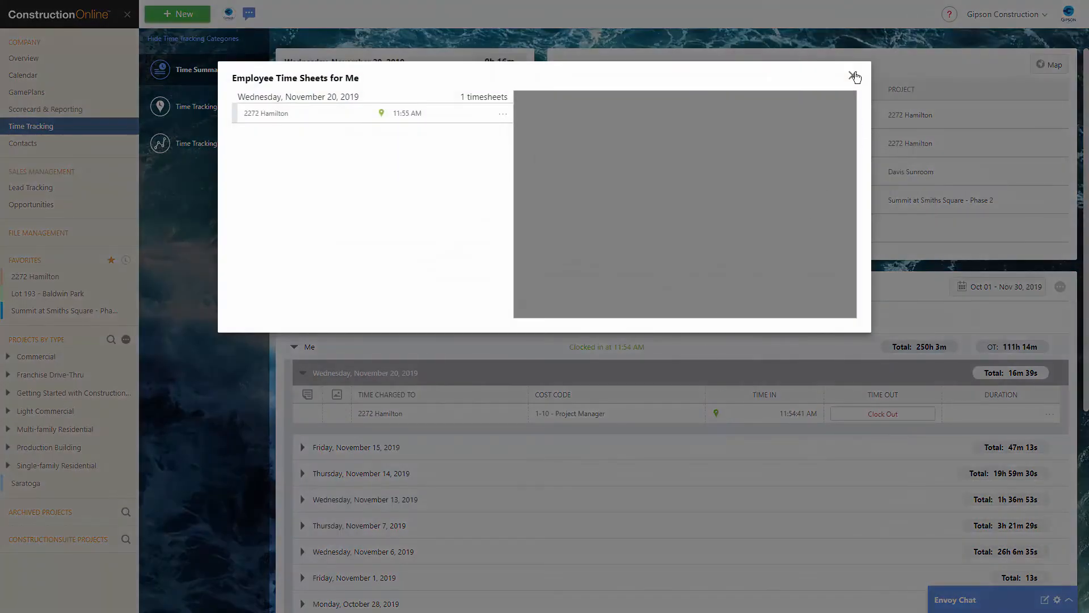
click(853, 76)
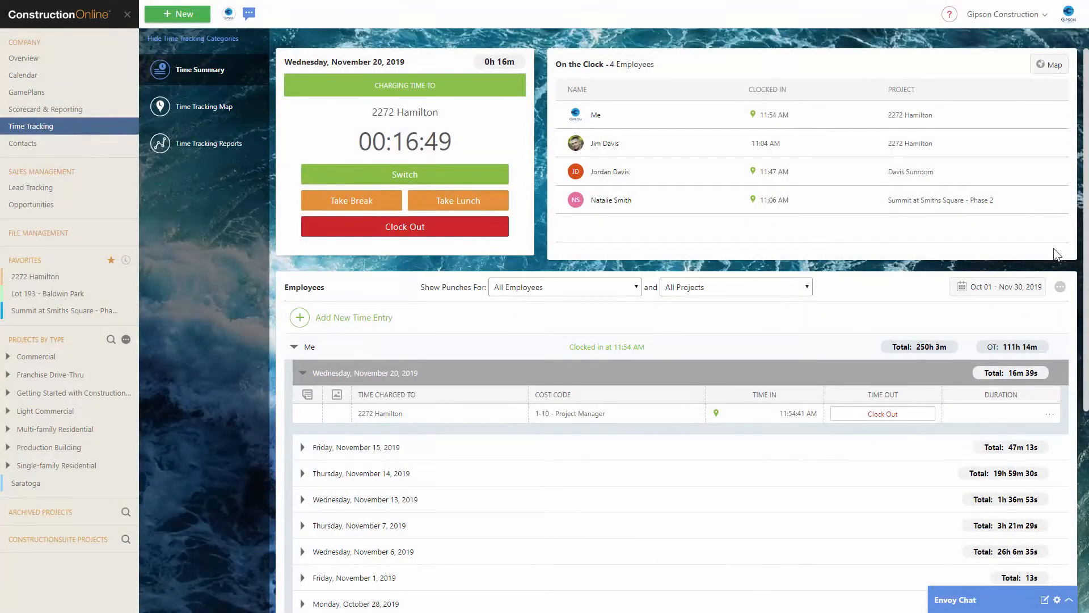
Filter the Time Summary punches to the 2272 Hamilton project for all employees and collapse the Me entries
click(303, 373)
click(725, 288)
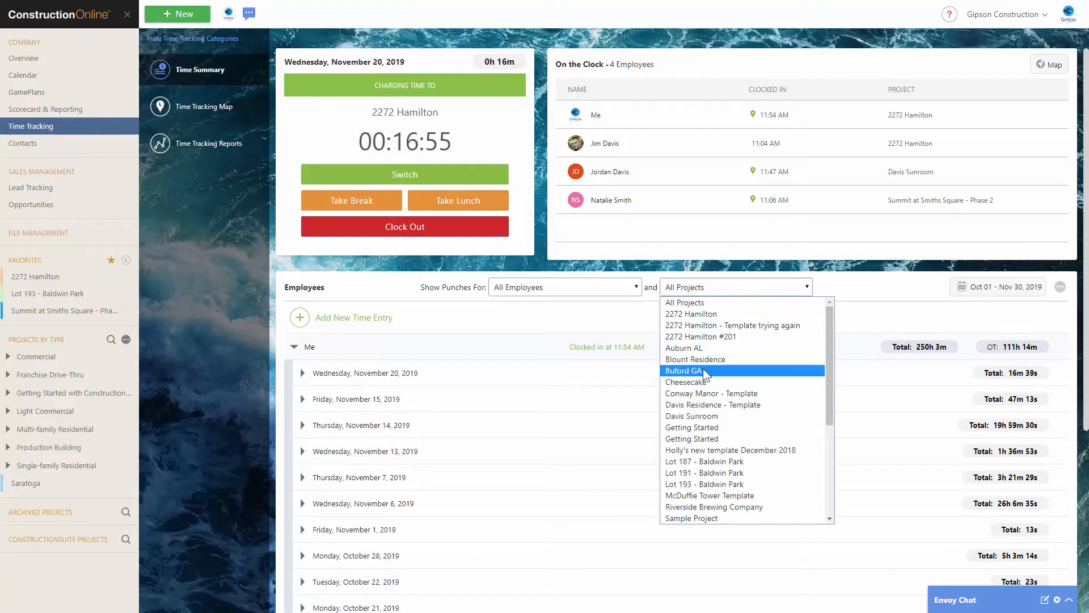
click(699, 314)
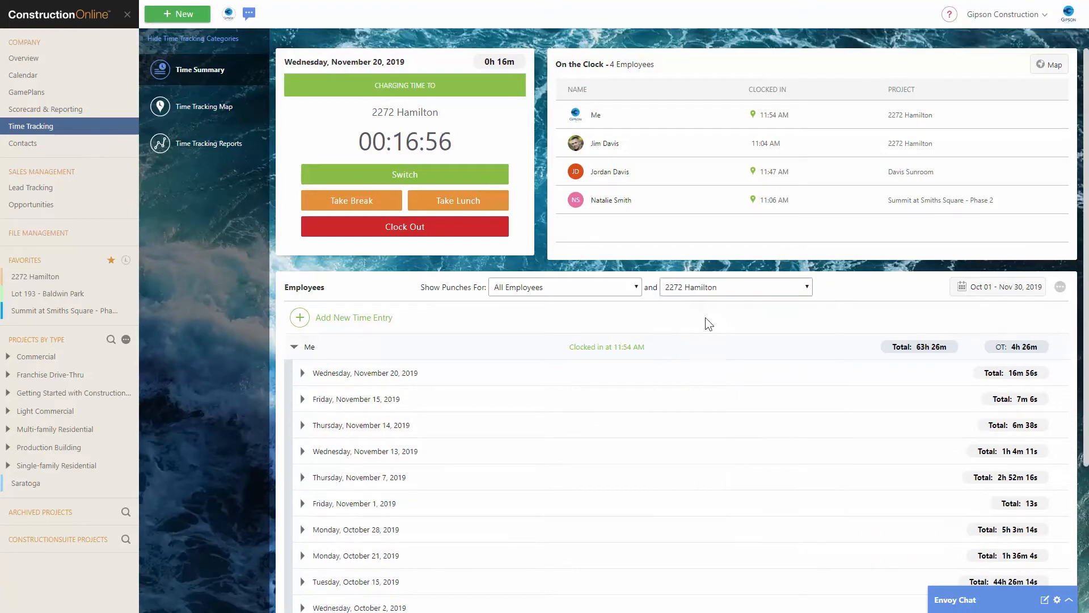
click(586, 288)
click(584, 288)
click(293, 346)
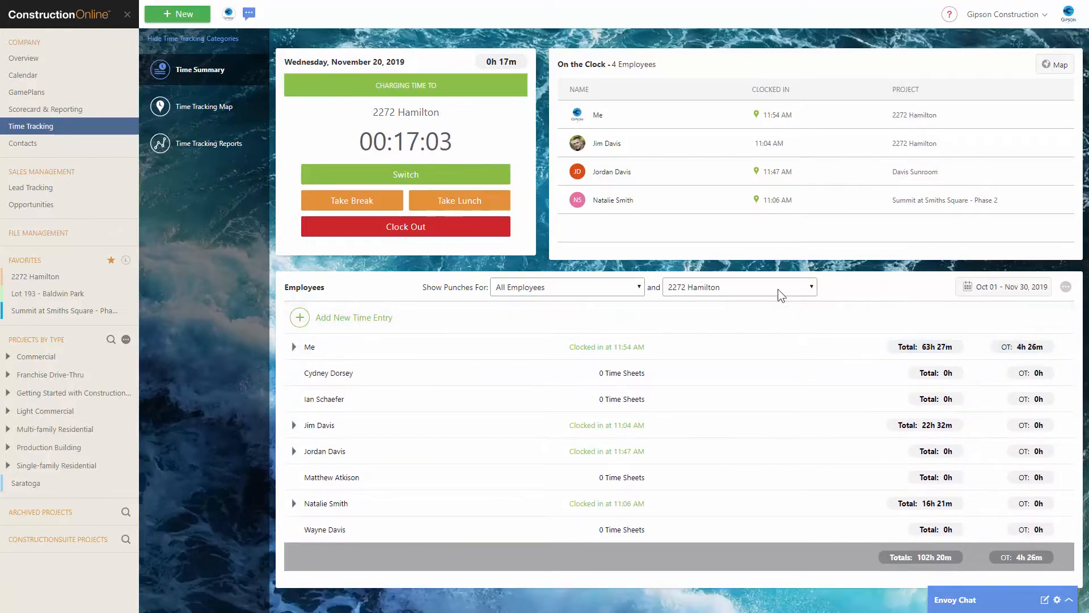
Set the Time Summary date range to Last 30 Days and apply it
click(1033, 288)
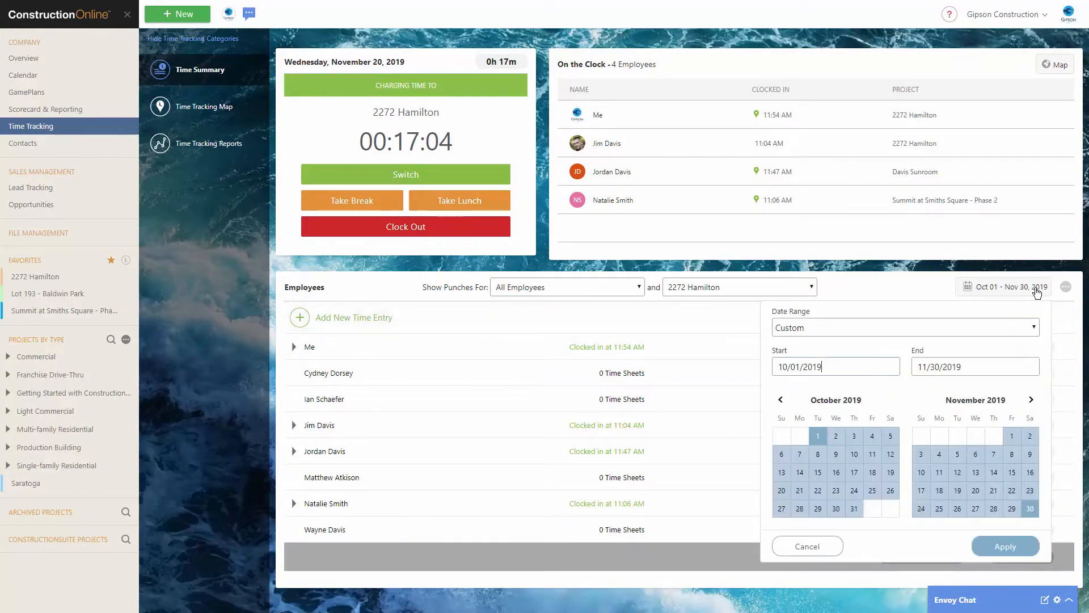
click(898, 330)
click(845, 404)
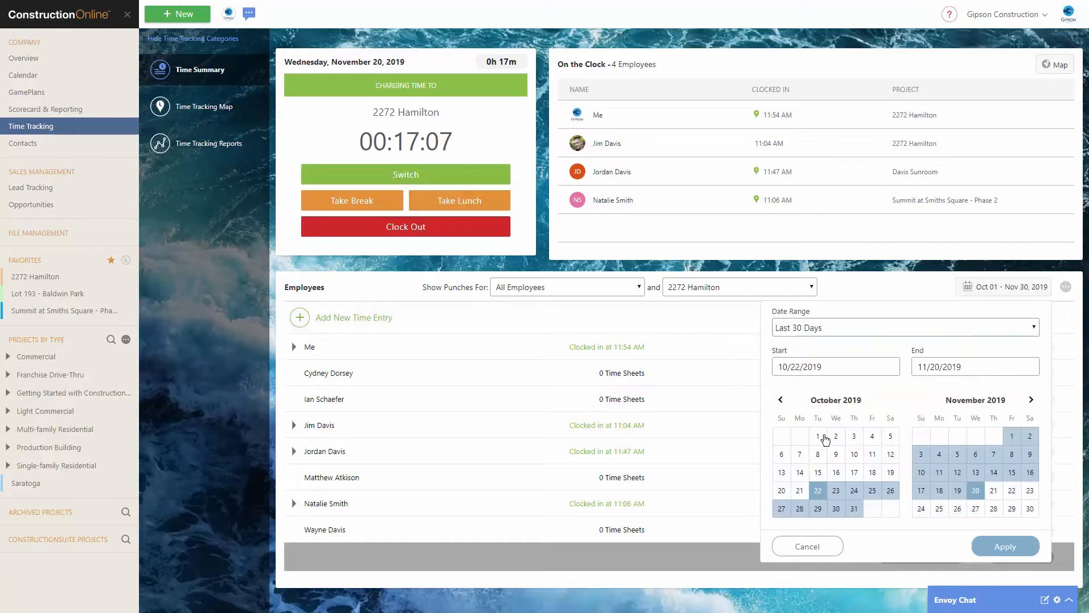
click(1004, 546)
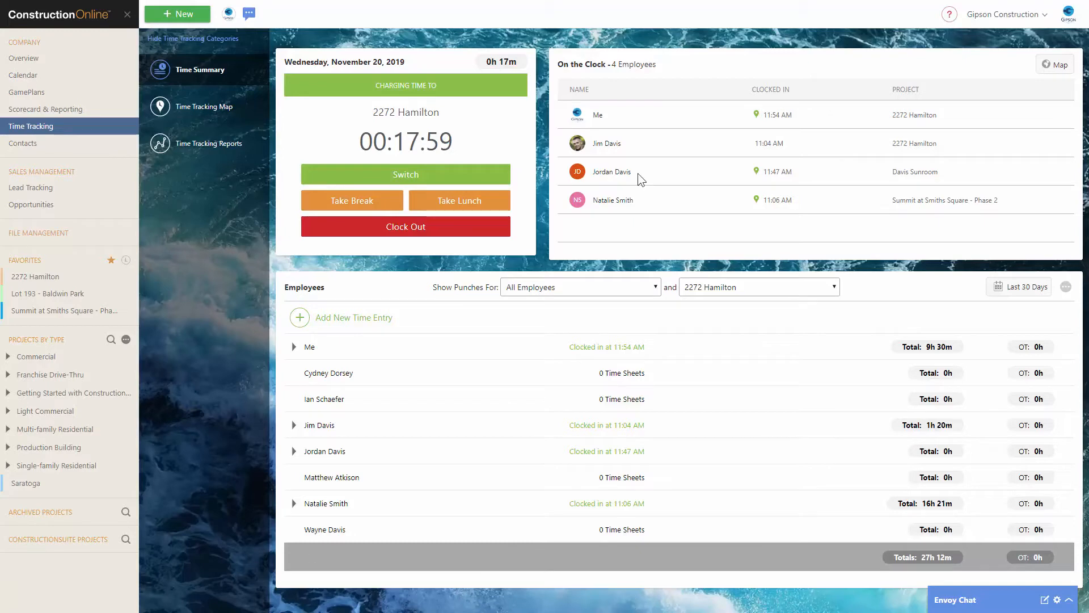
click(733, 289)
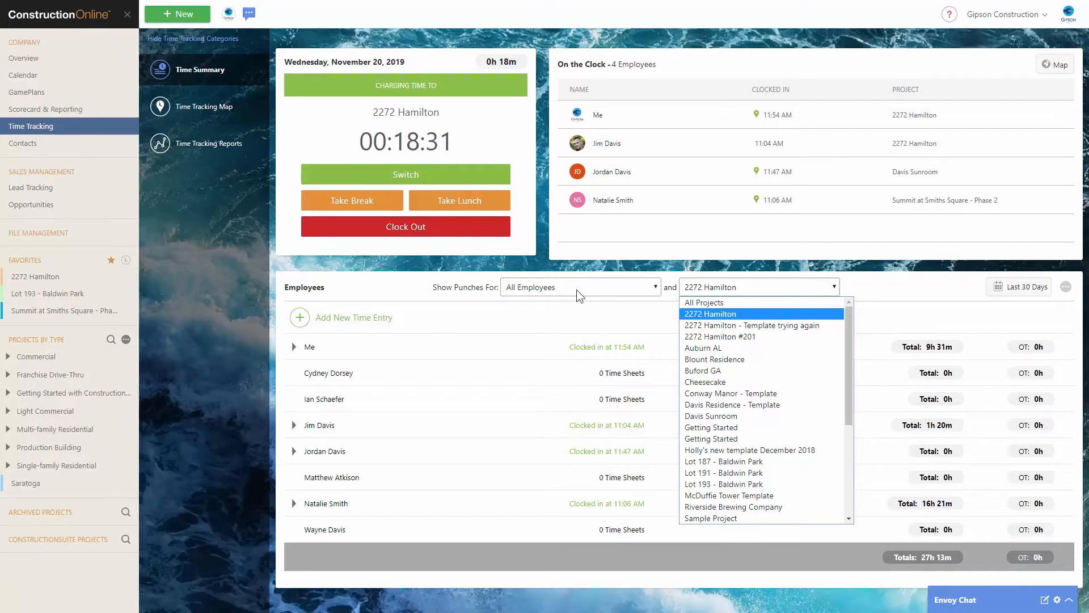
click(888, 282)
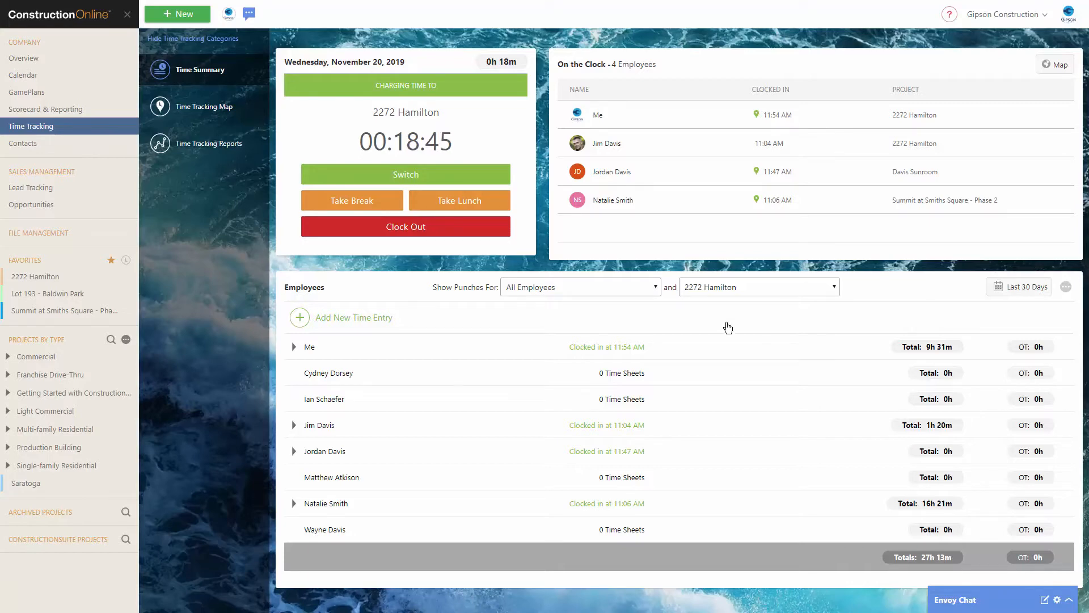
Switch to the LonelyScreen AirPlay Receiver showing the mobile Time Tracking screen, reposition its window and enlarge it to nearly fill the screen
key(alt+Tab)
key(alt+Tab)
key(alt+Tab)
key(alt+Tab)
key(alt+Tab)
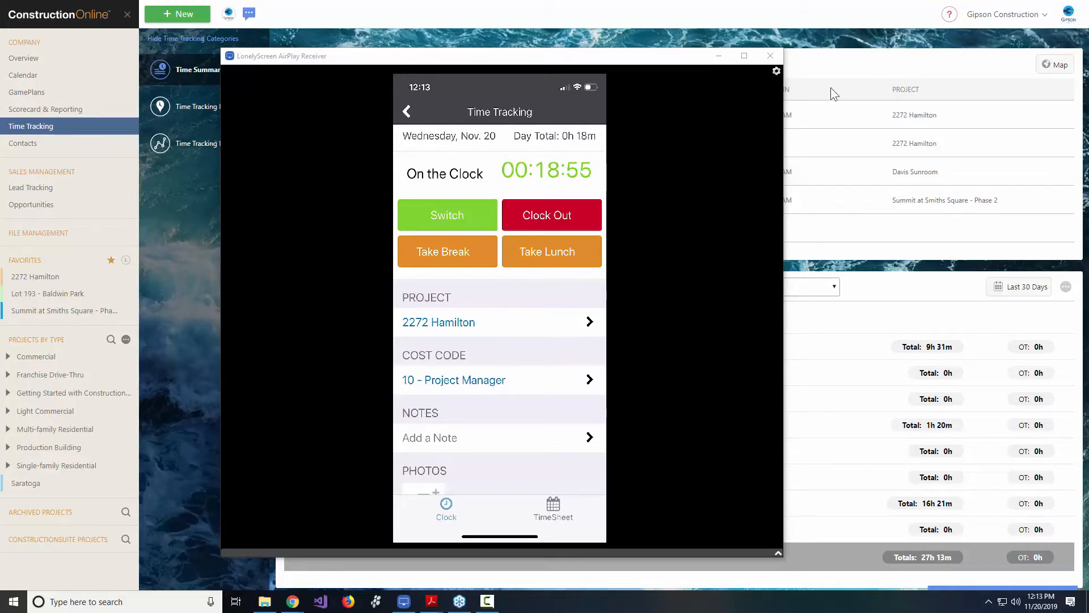
click(688, 57)
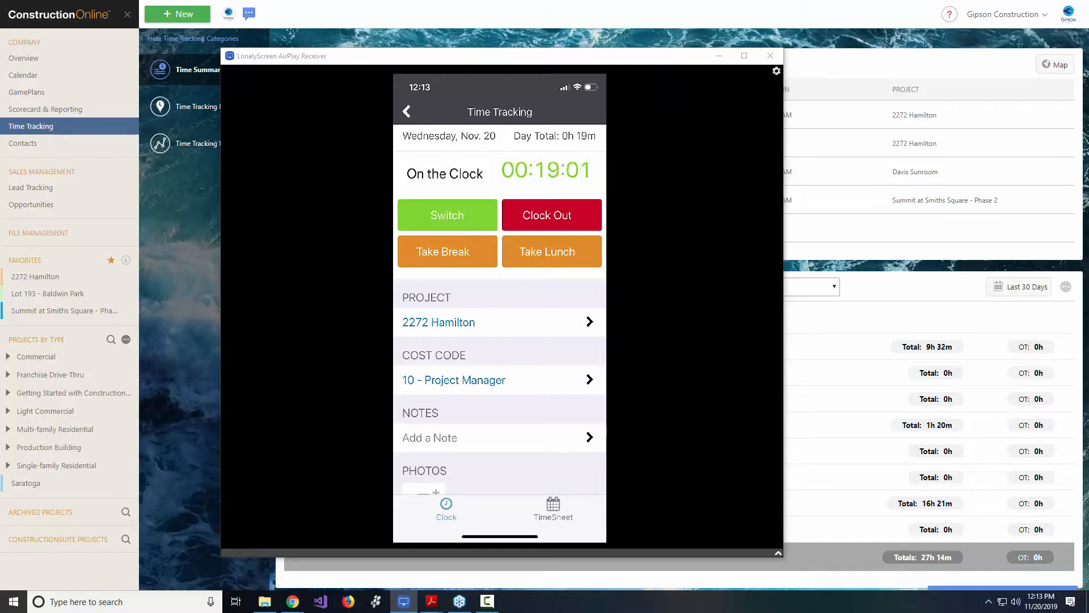
drag(555, 65, 536, 22)
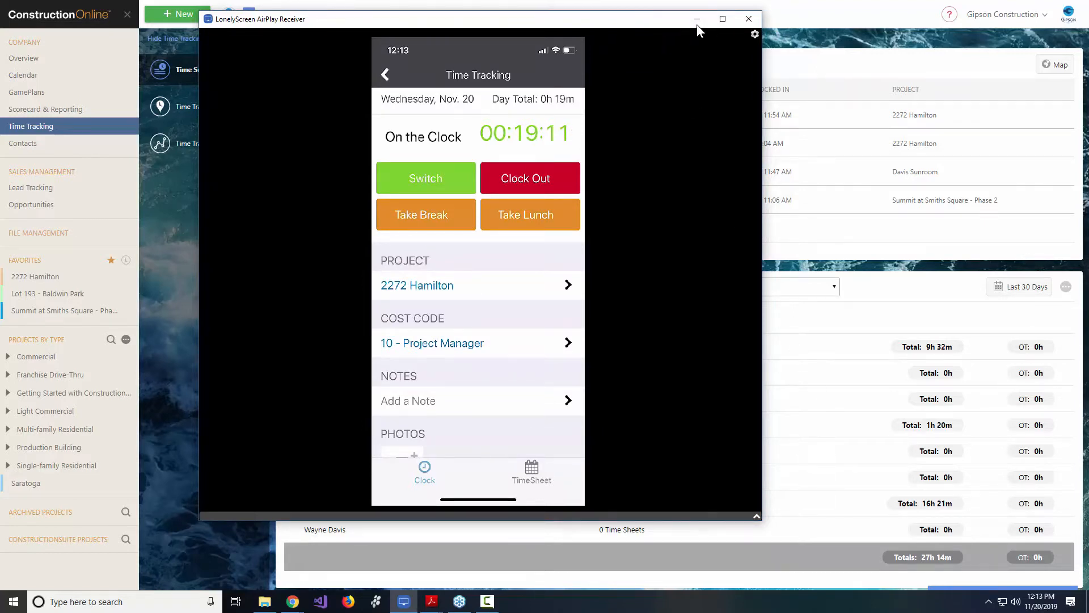
drag(648, 17, 590, 7)
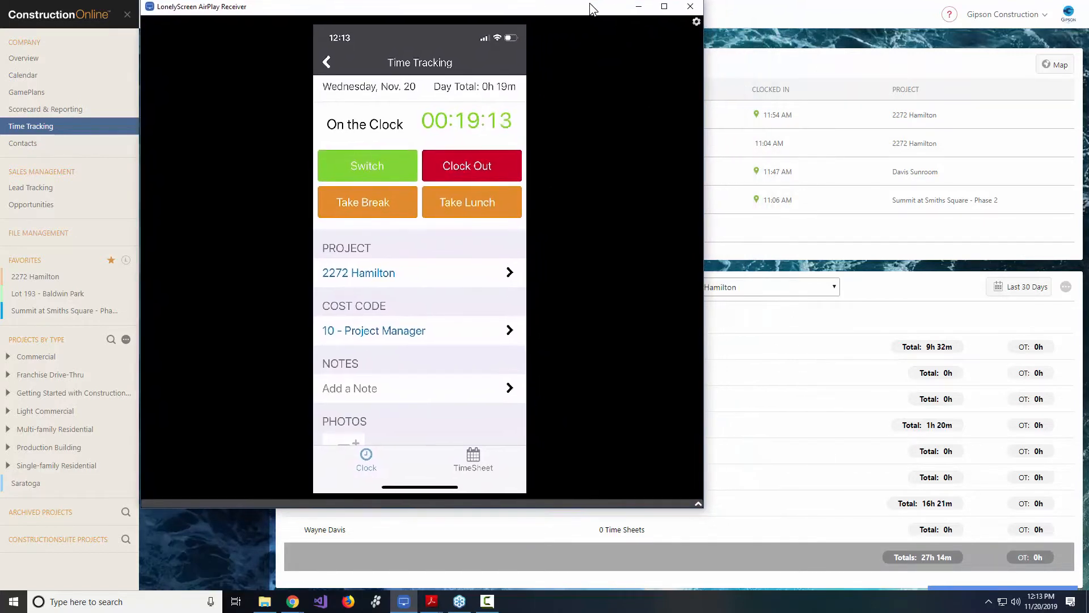
drag(702, 510, 1070, 582)
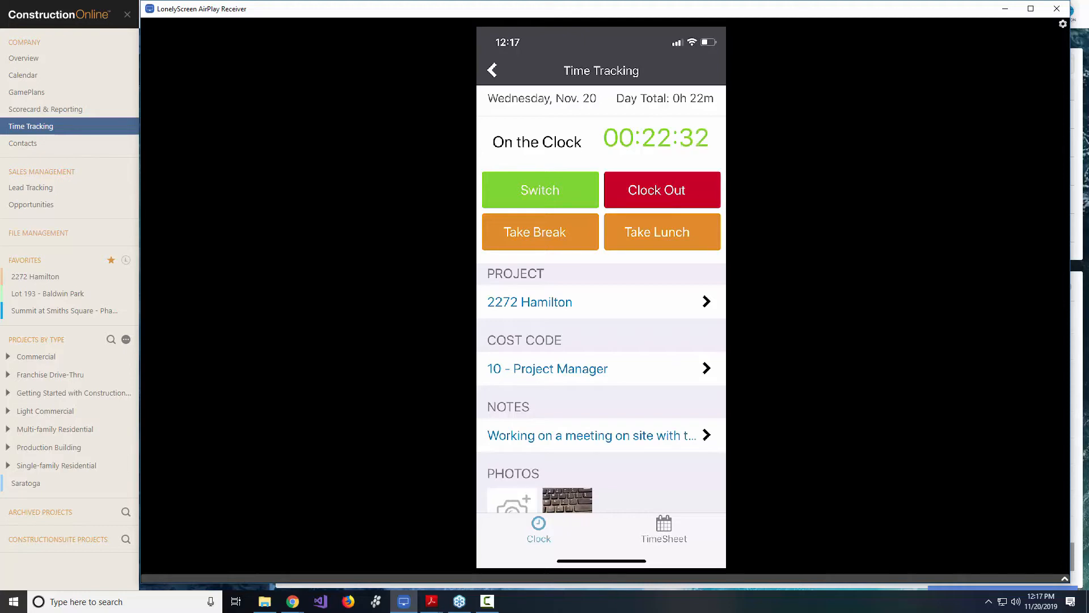
Check the cost code, note and photo on the running 2272 Hamilton time entry in the mobile app
scroll(601, 388, down, 1)
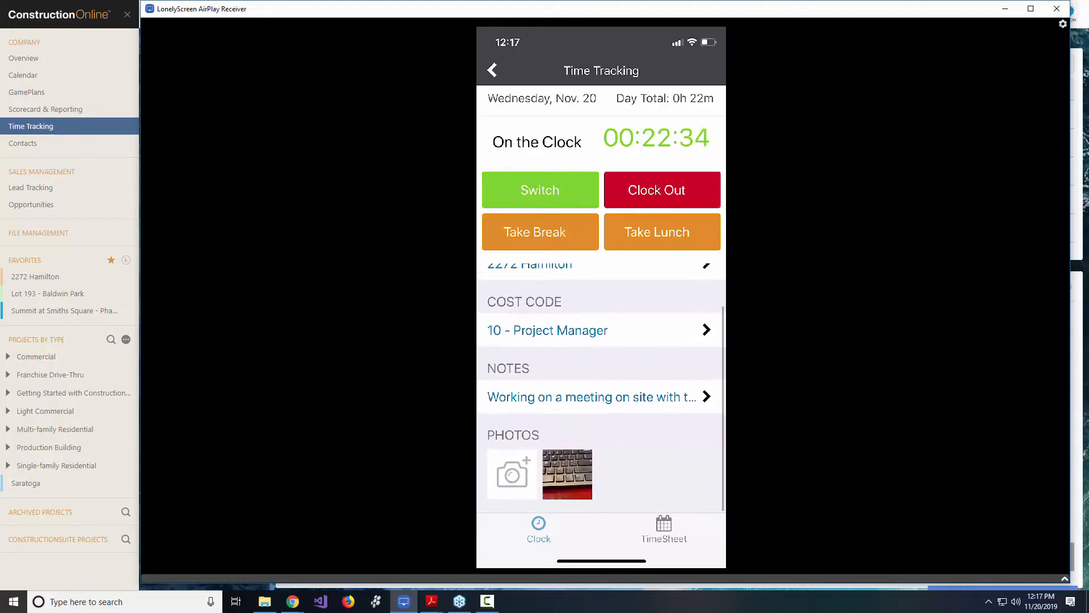
scroll(602, 387, up, 1)
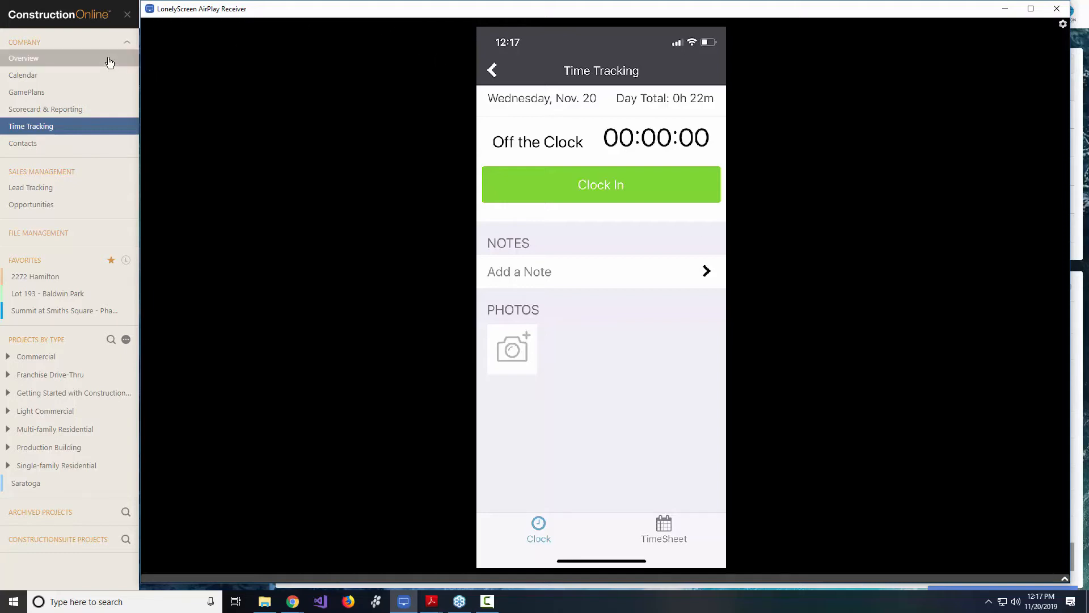
Return to ConstructionOnline in the browser and expand Me's time sheet for Wednesday, November 20, 2019 in the Time Summary
click(92, 17)
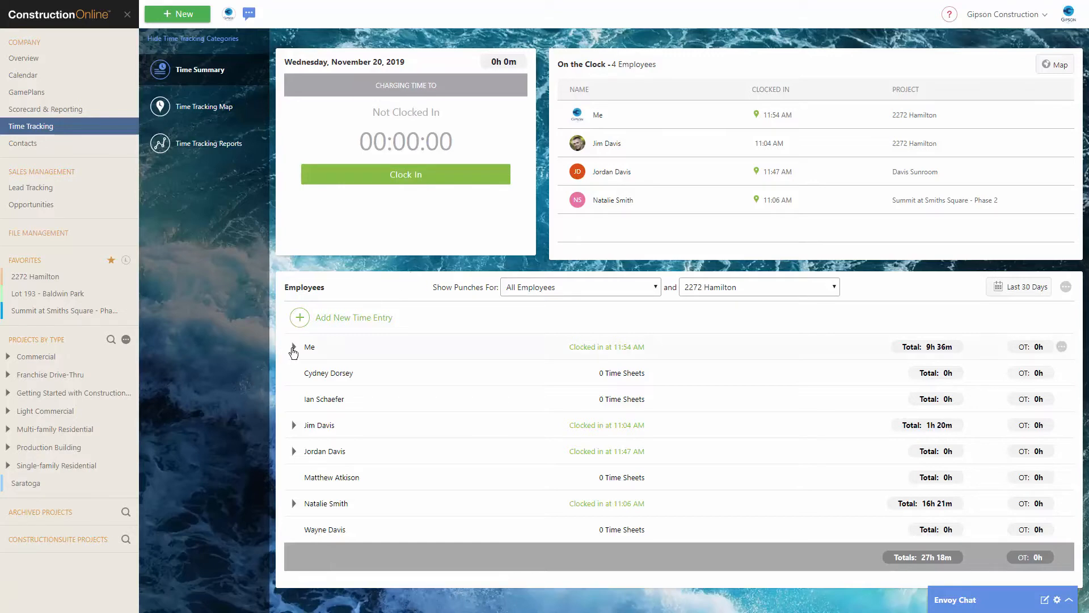
click(293, 350)
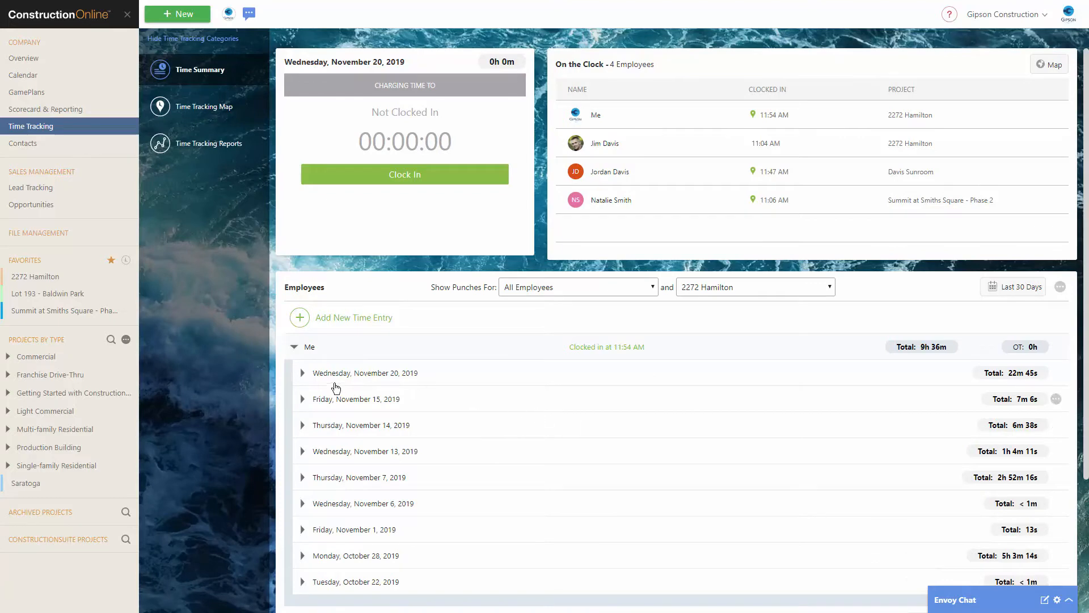
click(303, 373)
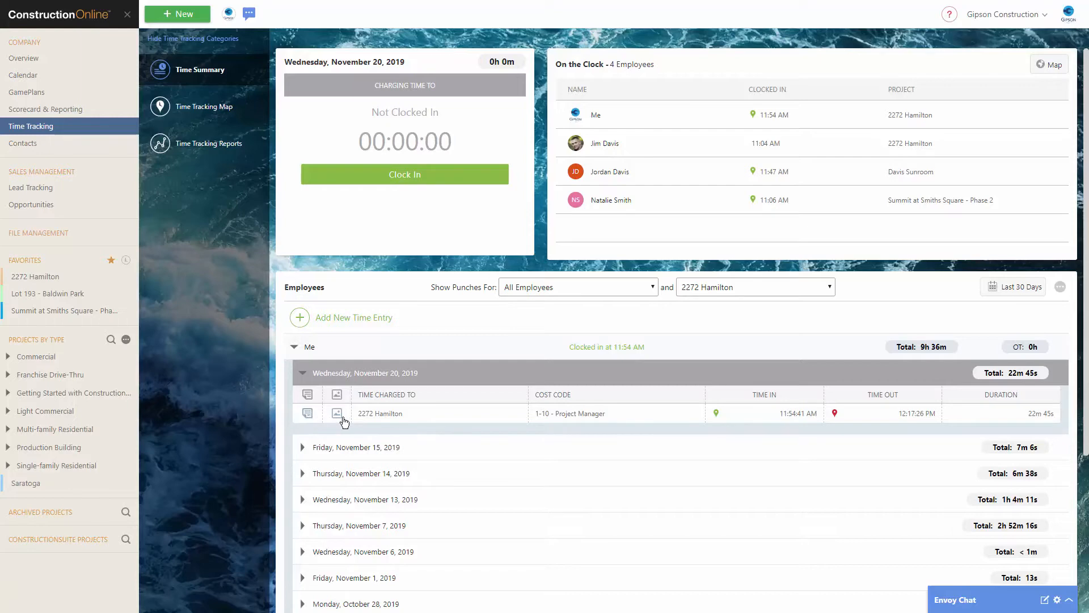
Review the employee notes and photos of the 2272 Hamilton time sheet from November 20, and open its admin notes field
click(306, 413)
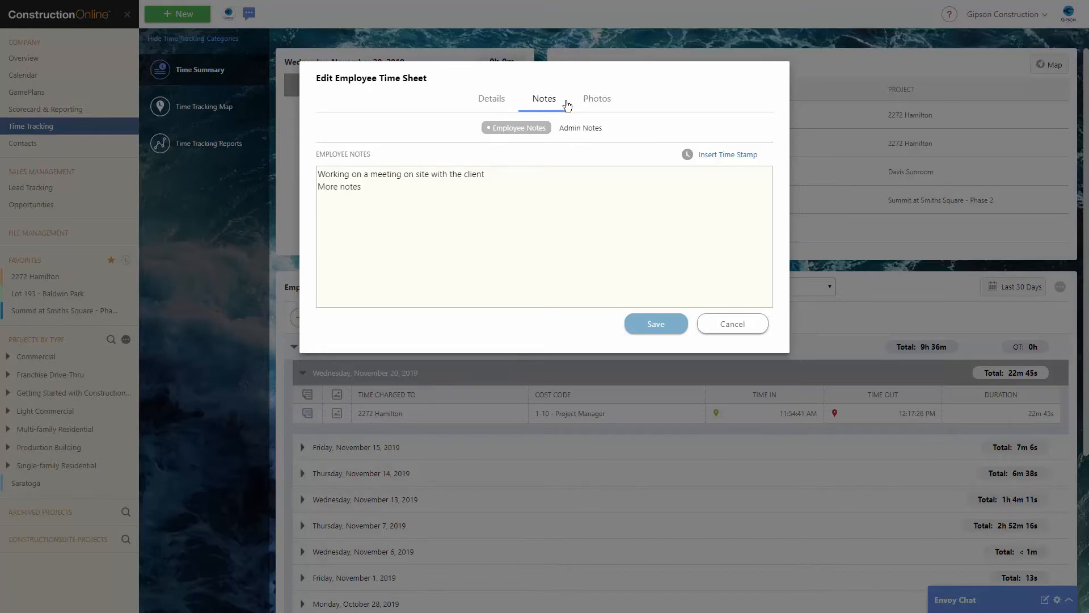
click(591, 101)
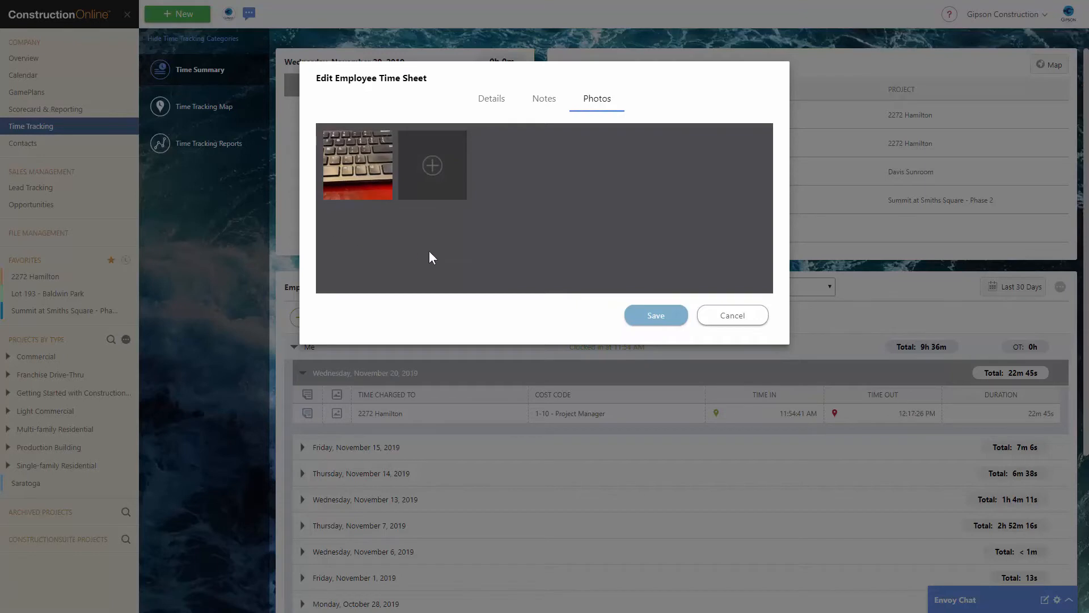
click(545, 100)
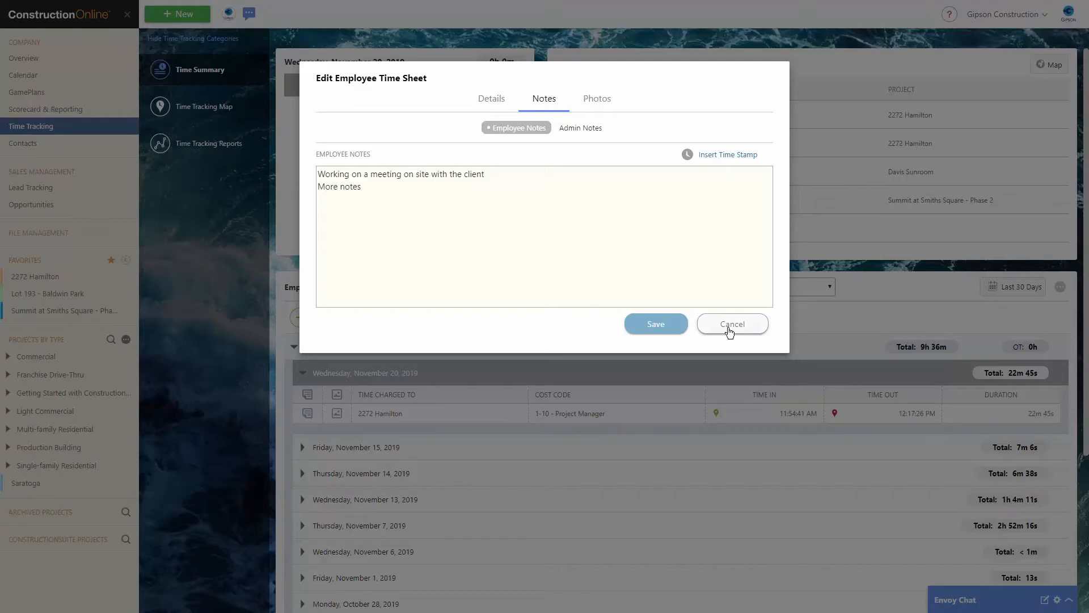
click(598, 134)
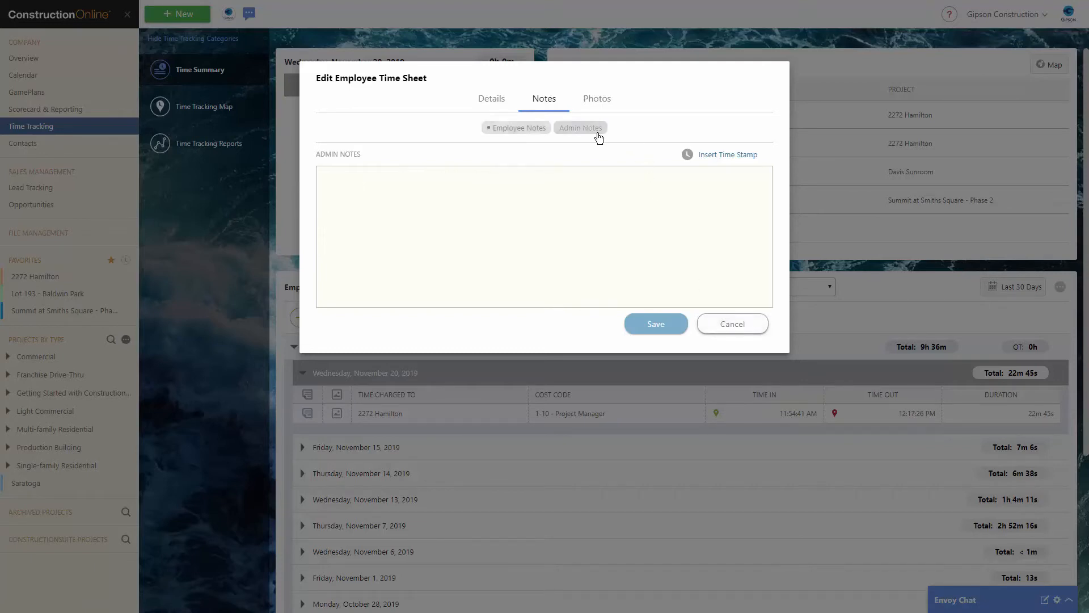
click(554, 208)
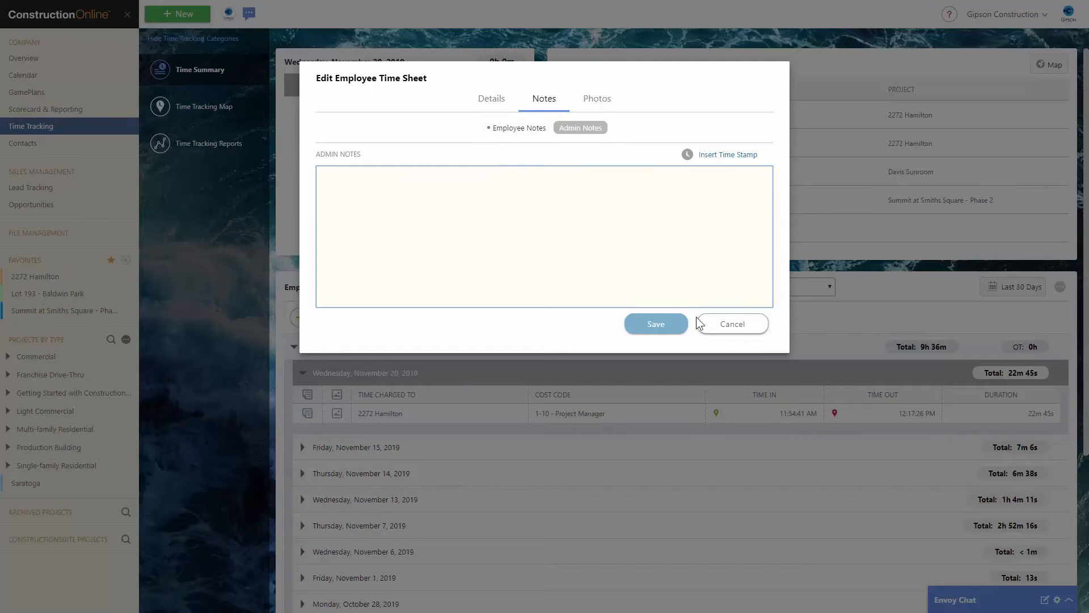
click(505, 128)
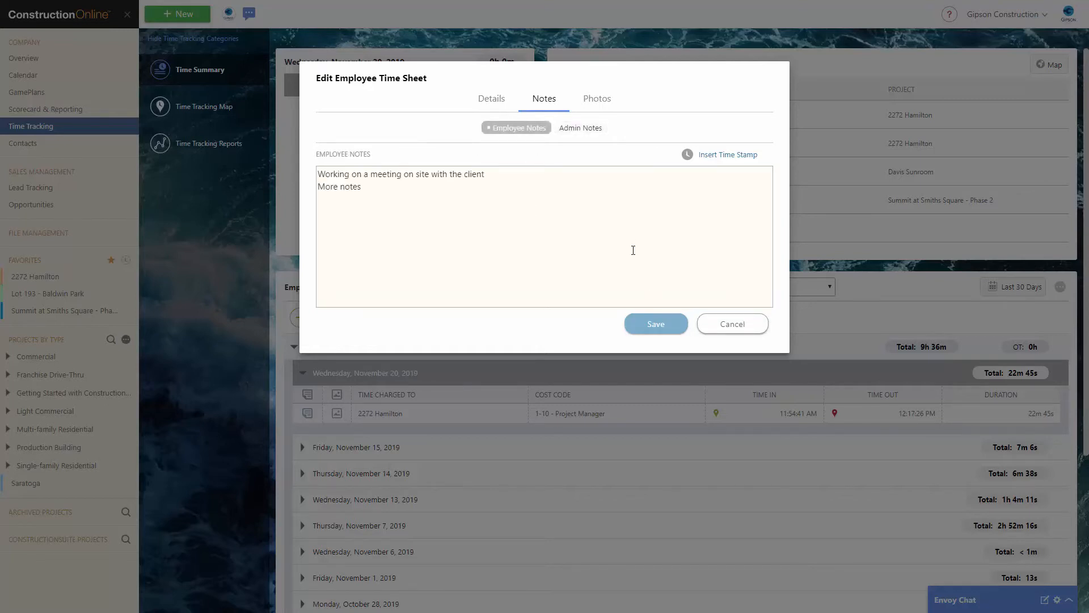
click(569, 128)
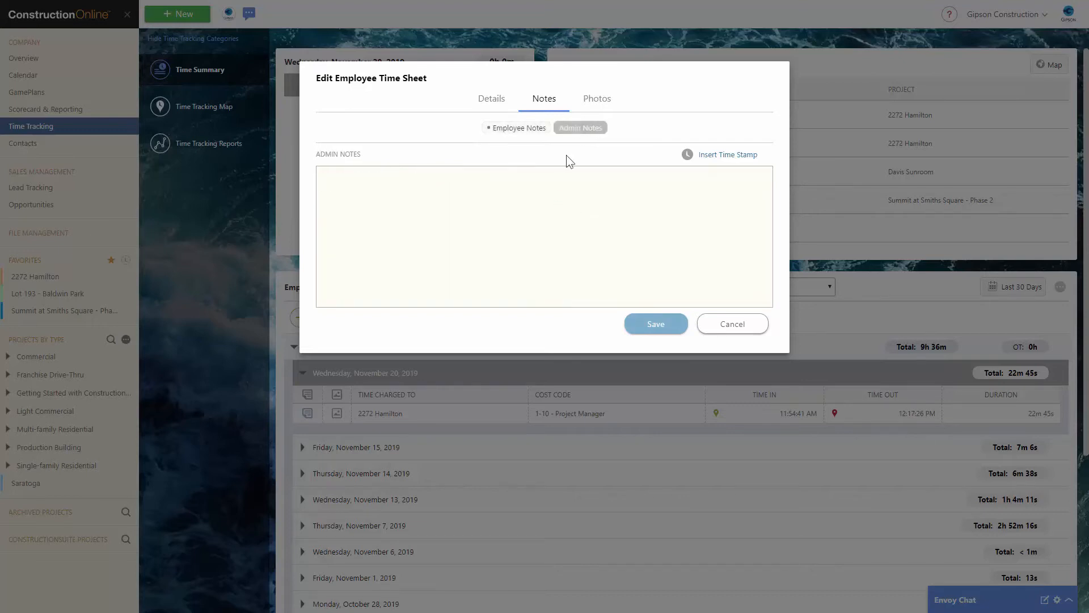
click(465, 200)
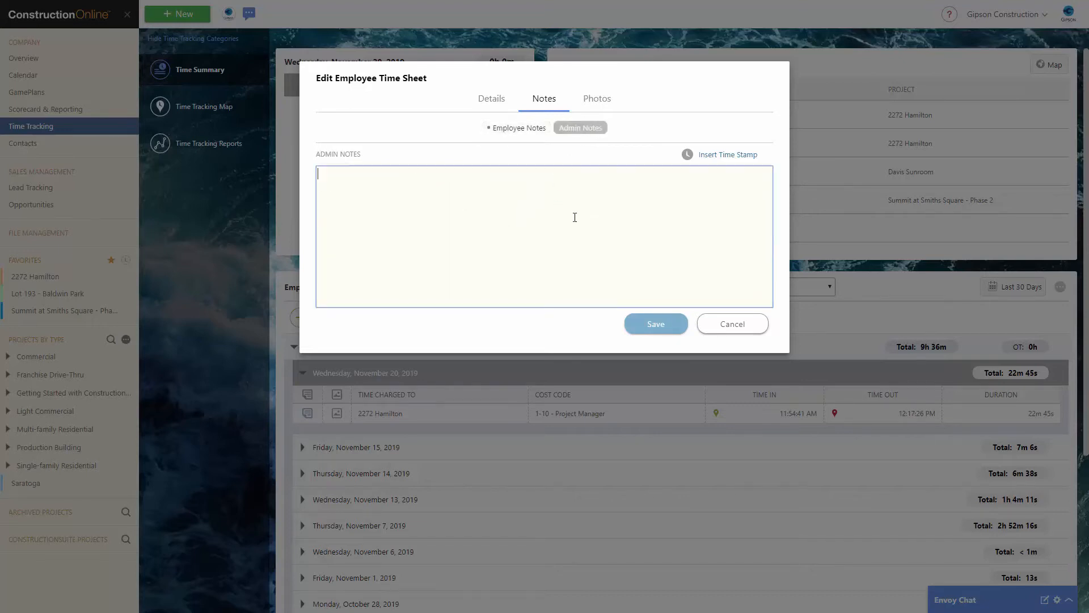
text(adjusted ti)
text(me in to)
text( 8:00 am)
text( - Holly)
key(BackSpace)
key(BackSpace)
key(BackSpace)
key(BackSpace)
key(BackSpace)
text(fforgot to cloc)
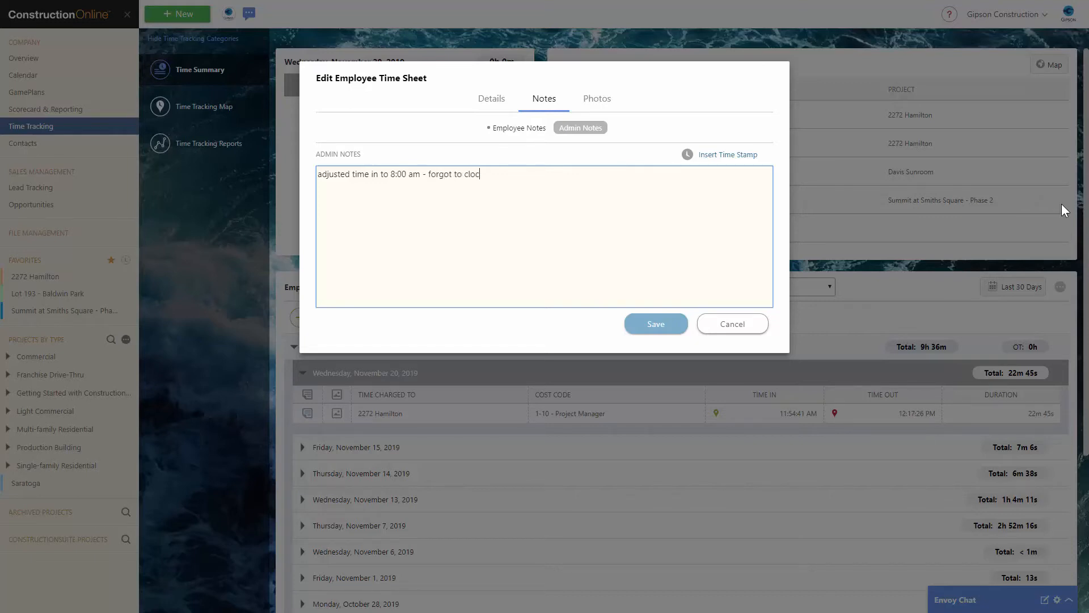
text(k int hi)
key(BackSpace)
key(BackSpace)
key(BackSpace)
text(this morning.)
Set the time sheet's clock in time to 11/20/2019 08:00 AM and save the changes
click(491, 98)
click(389, 197)
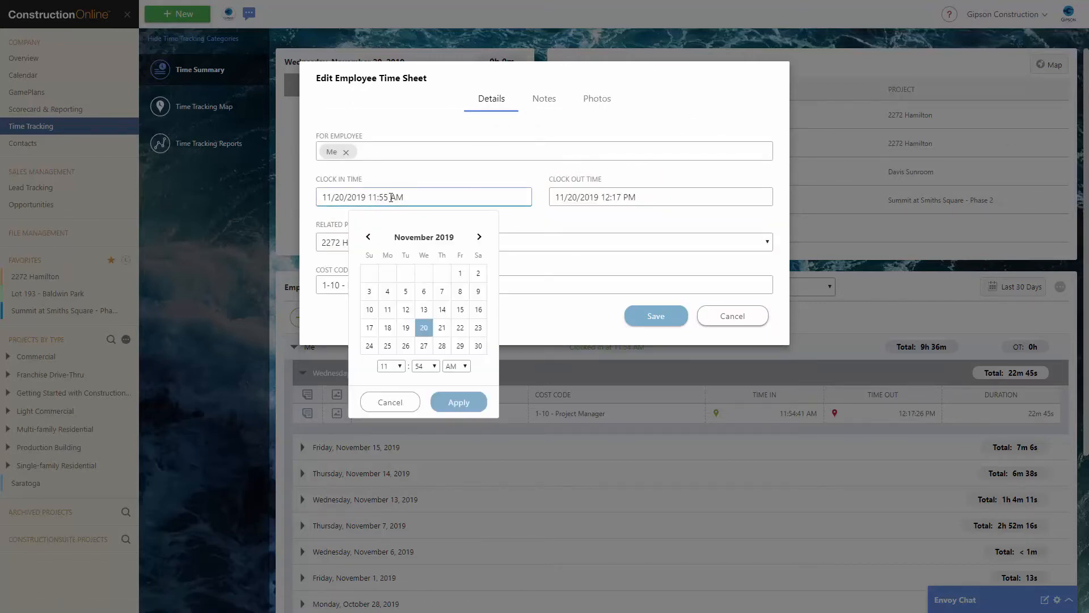
click(392, 366)
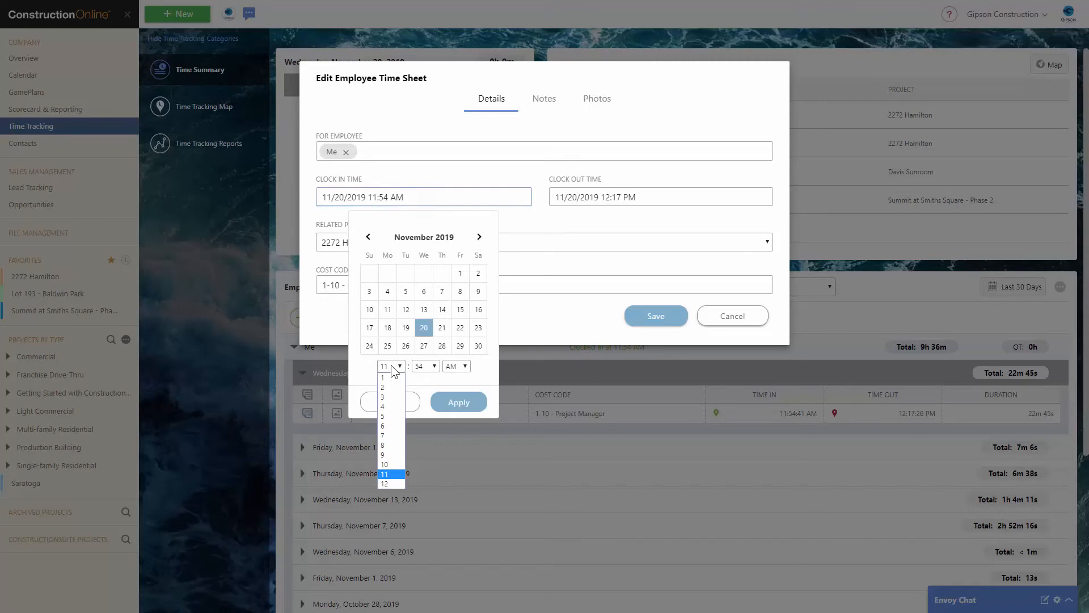
click(392, 435)
click(396, 367)
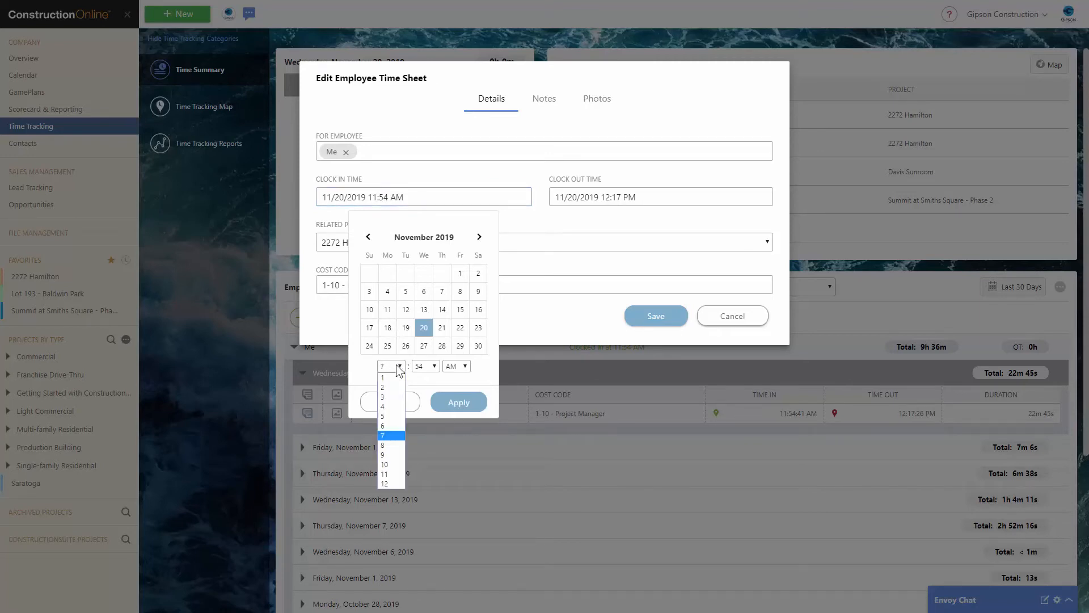
click(398, 443)
click(425, 365)
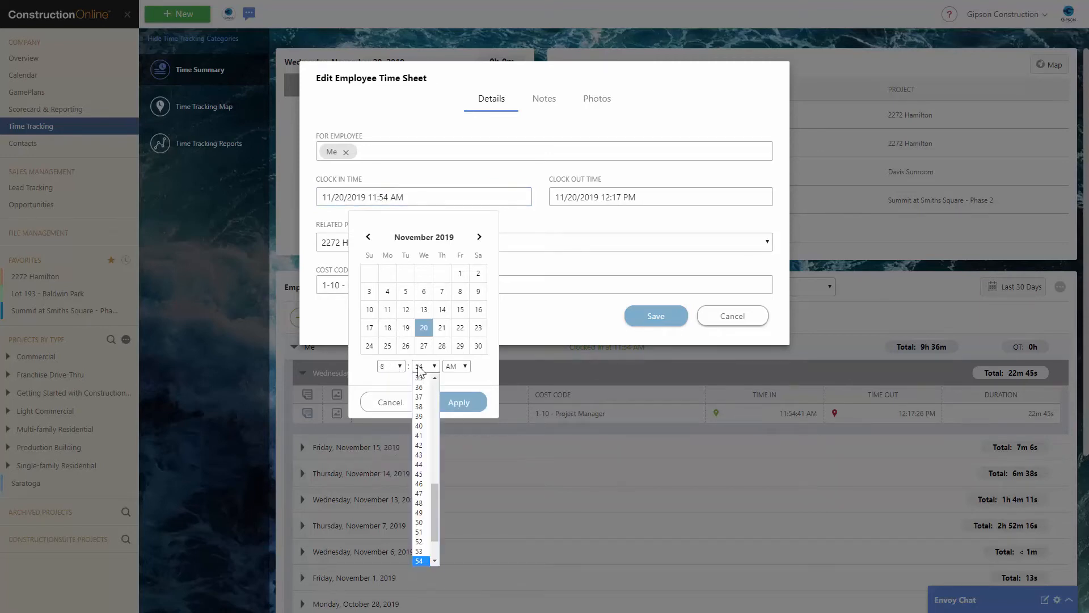
scroll(422, 493, up, 5)
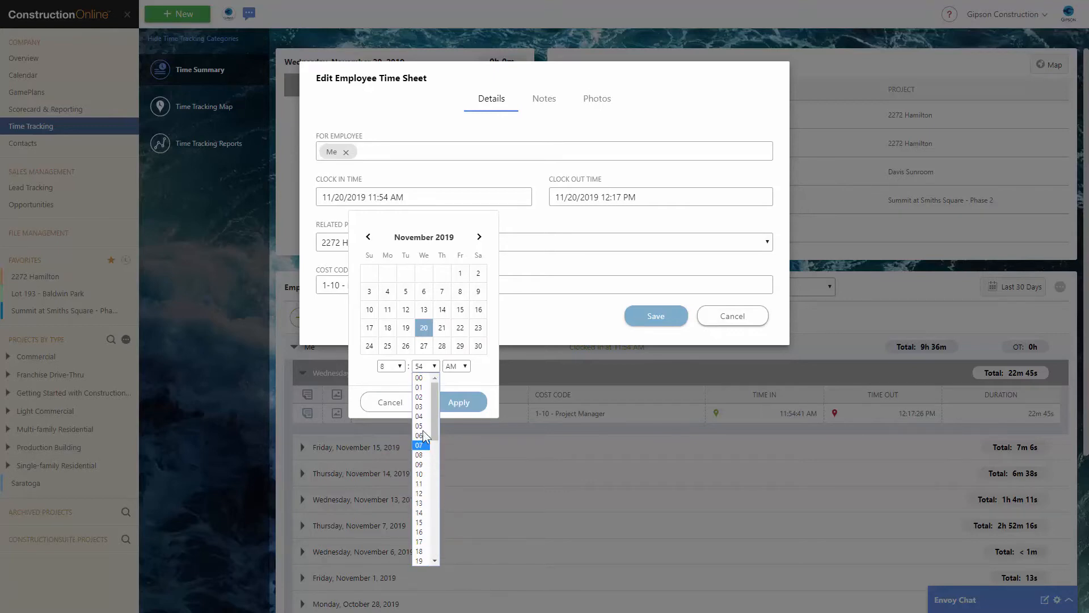
click(420, 444)
click(423, 367)
click(419, 378)
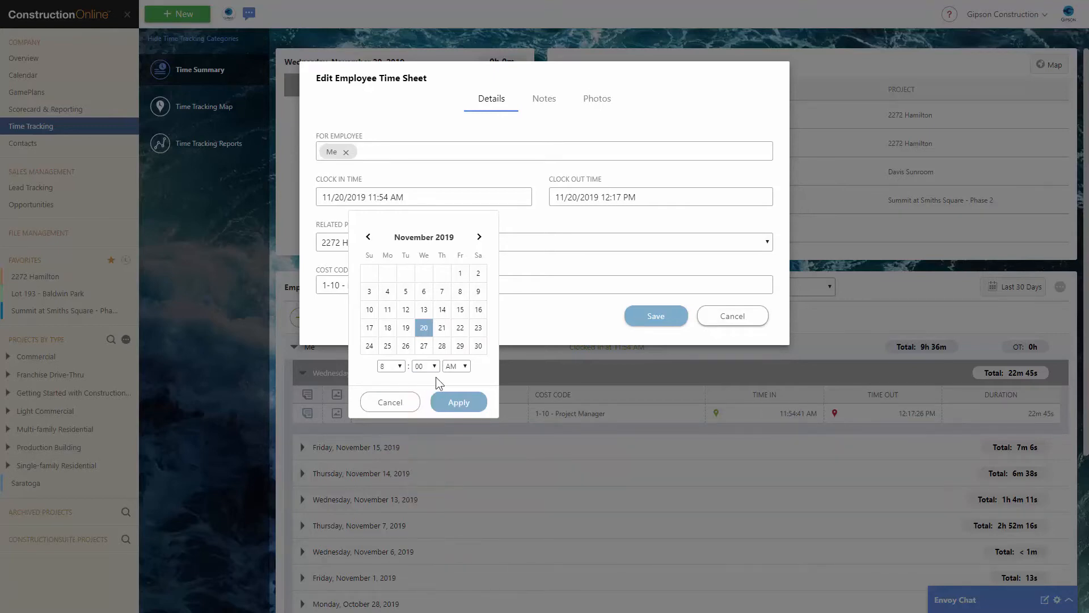
click(460, 403)
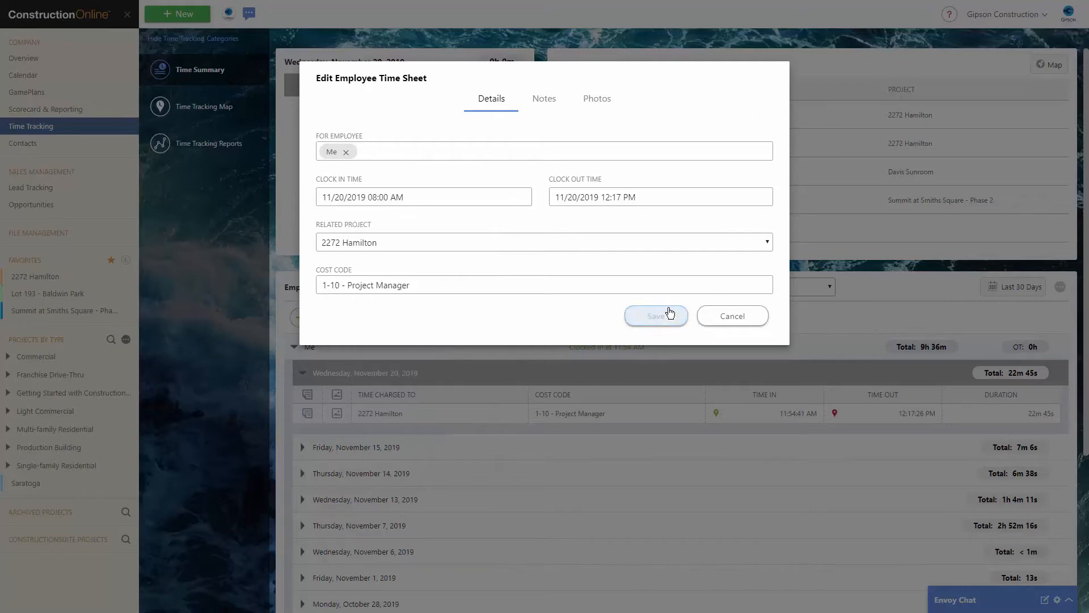
click(669, 313)
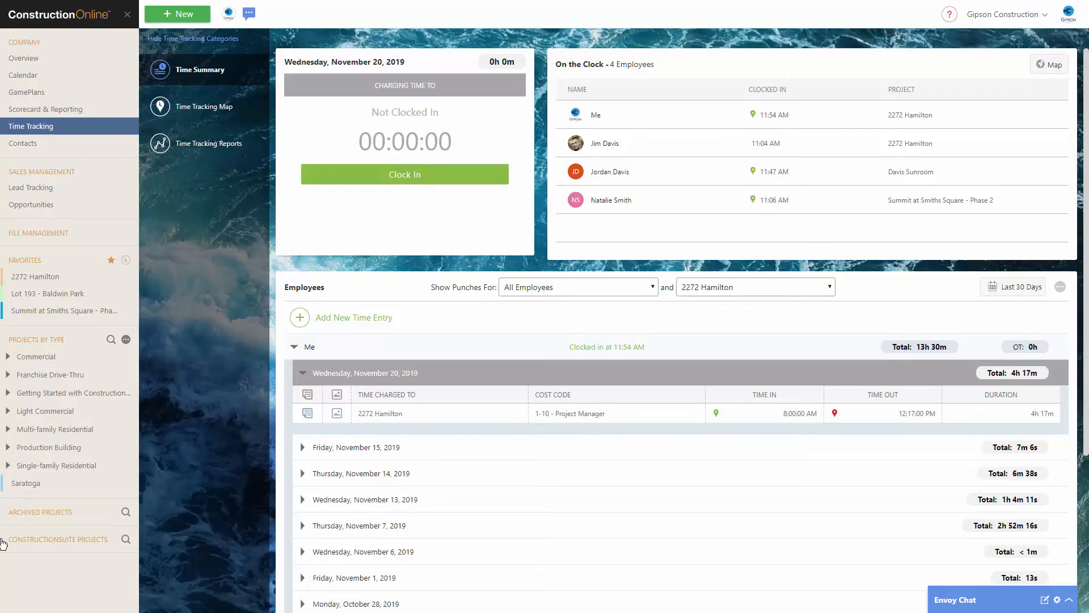
click(307, 416)
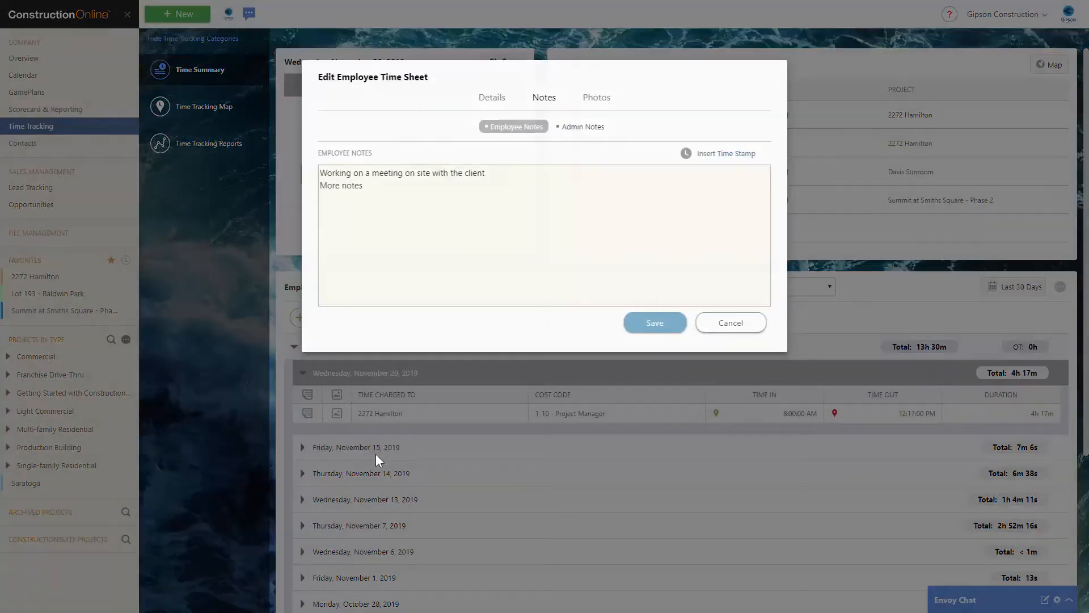
click(602, 130)
click(610, 181)
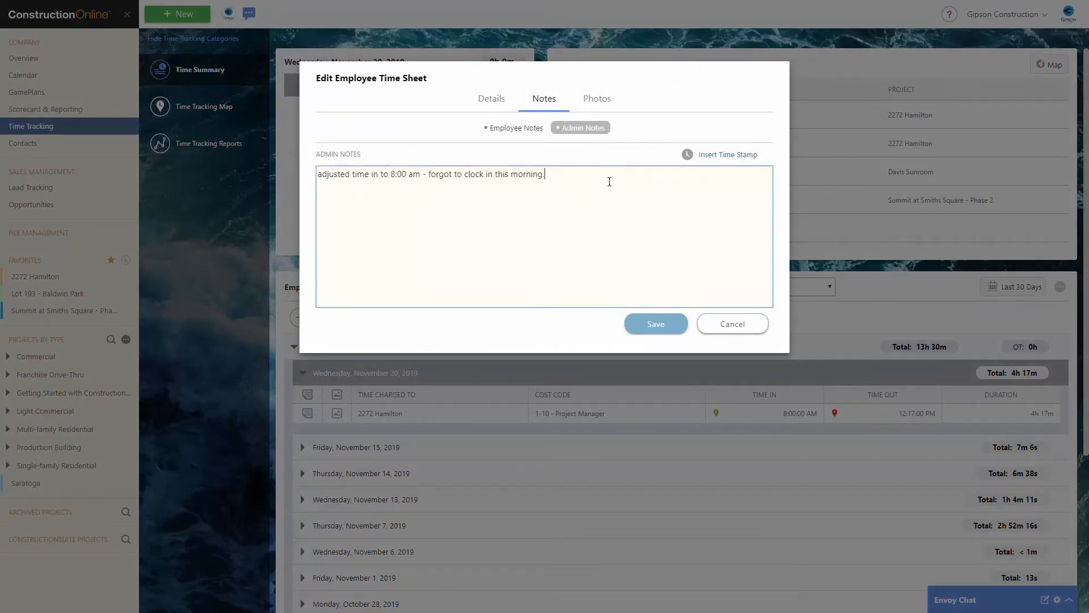
click(730, 153)
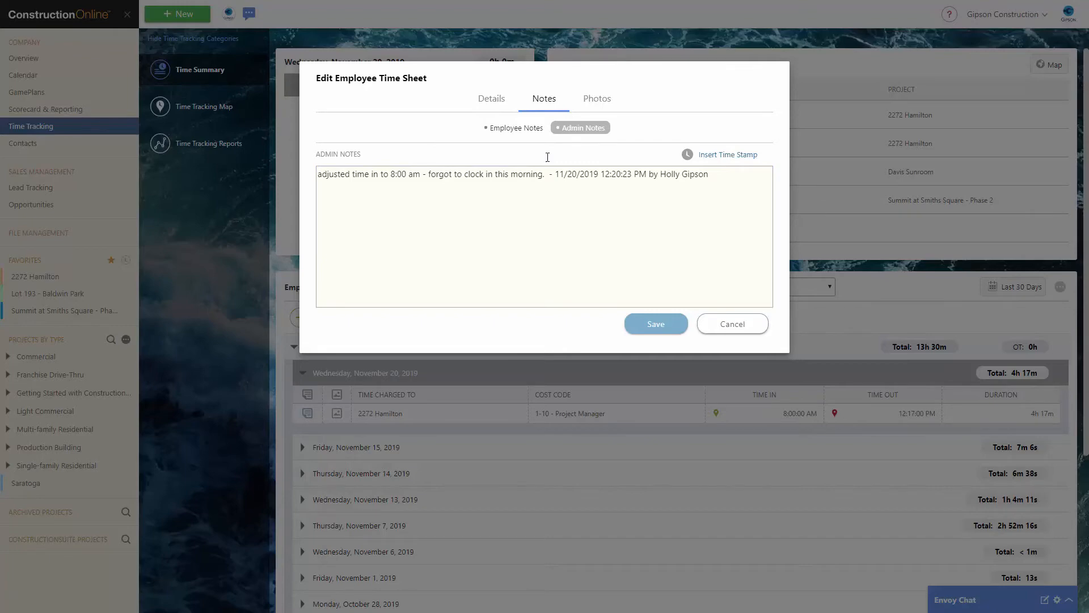
click(510, 128)
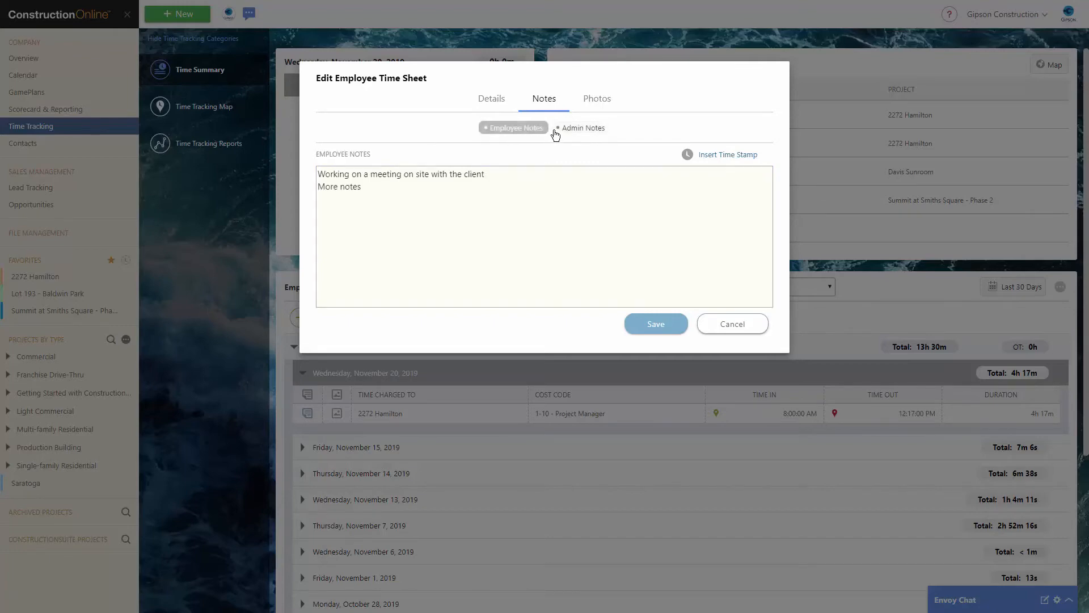
click(661, 326)
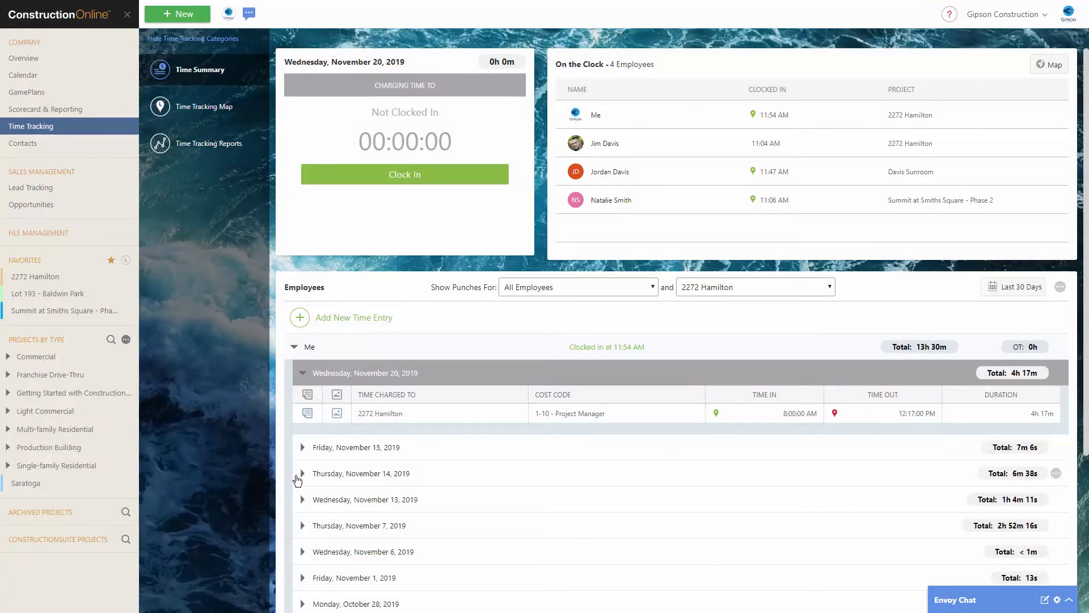
Expand Me's Friday, November 15, 2019 entries, and view the details of the November 20 time sheet for 2272 Hamilton without editing
click(303, 449)
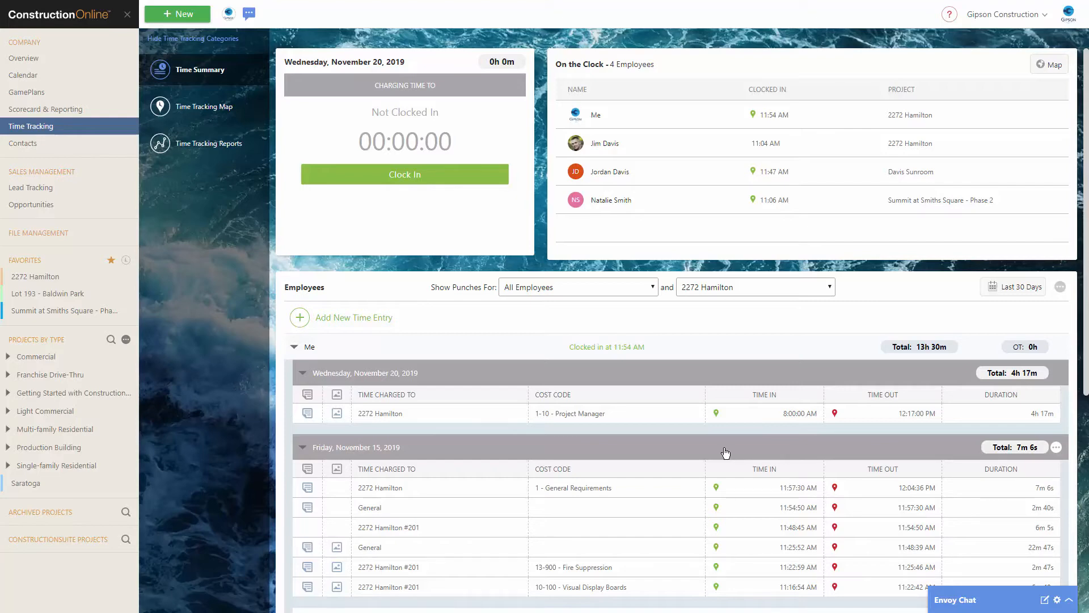
right_click(419, 417)
click(438, 423)
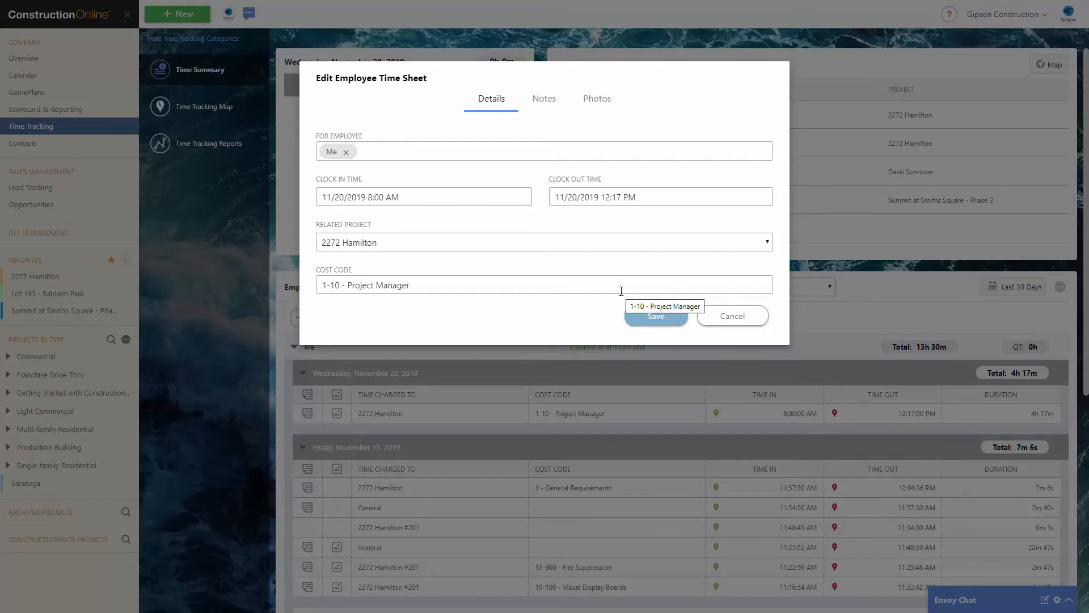
click(733, 317)
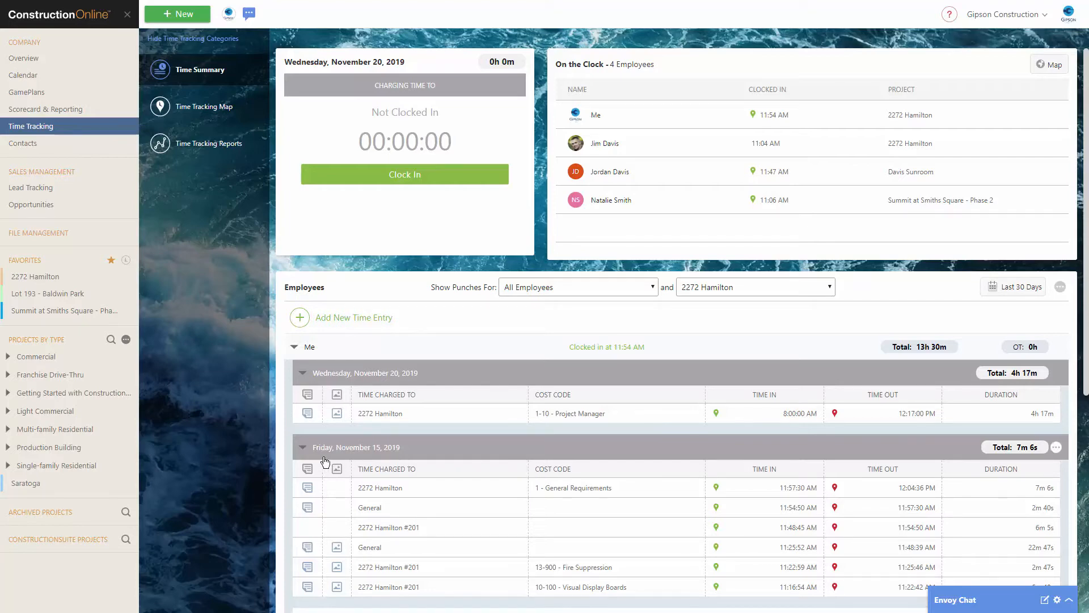
Collapse Me's time sheets and expand the Wednesday, November 20, 2019 entry of the employee clocked in at 11:47 AM
click(304, 448)
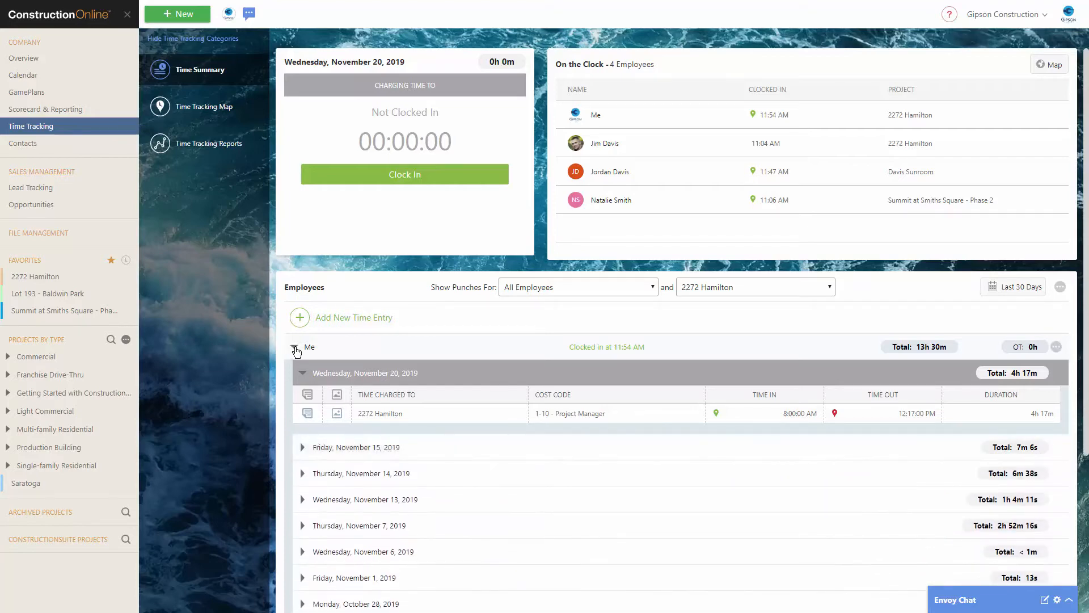
click(294, 346)
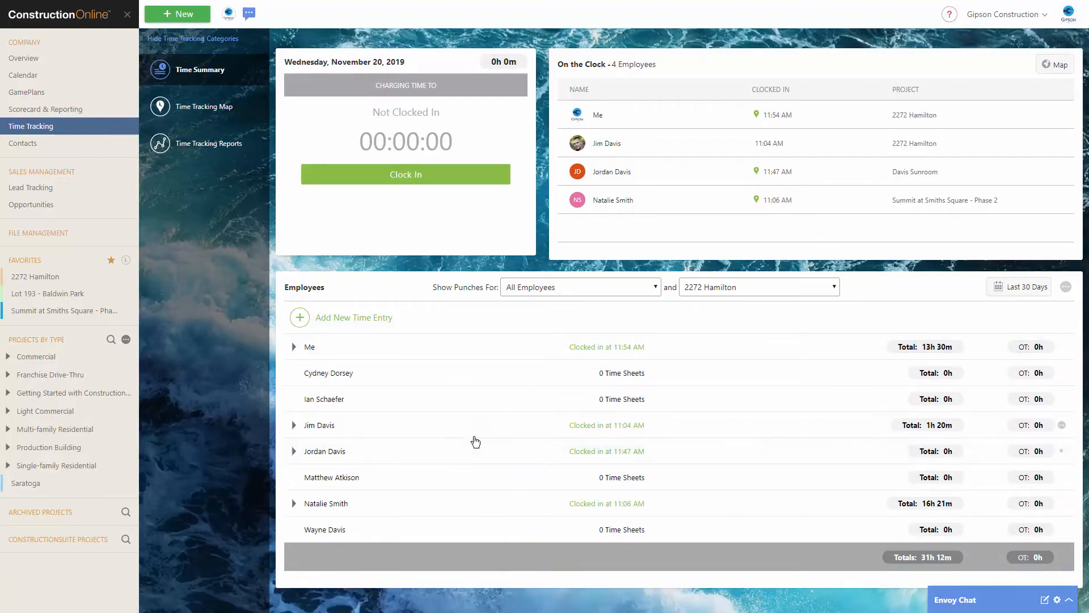
click(291, 457)
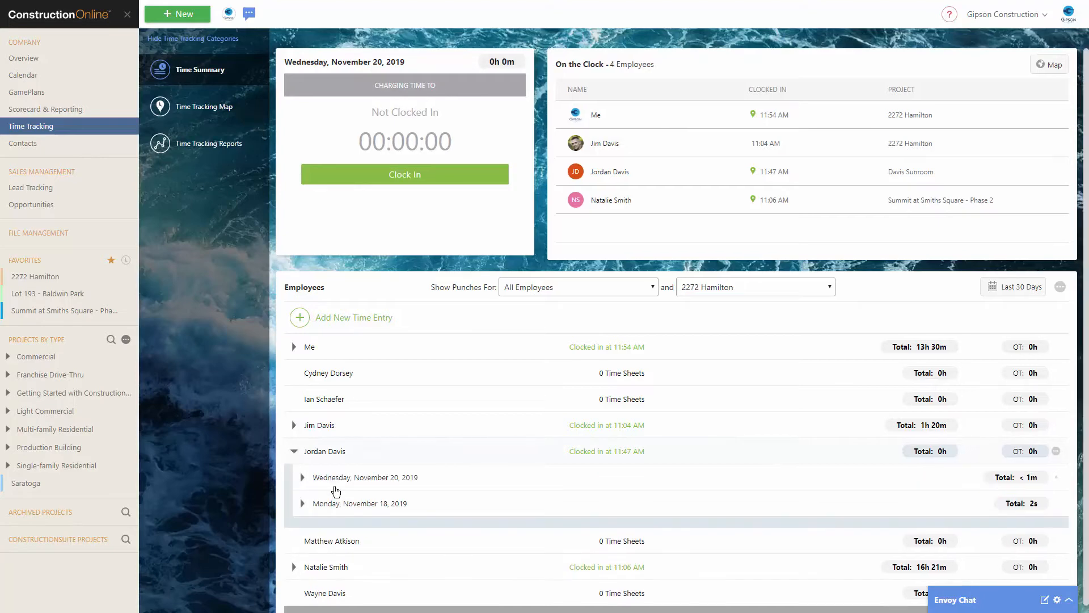
click(304, 478)
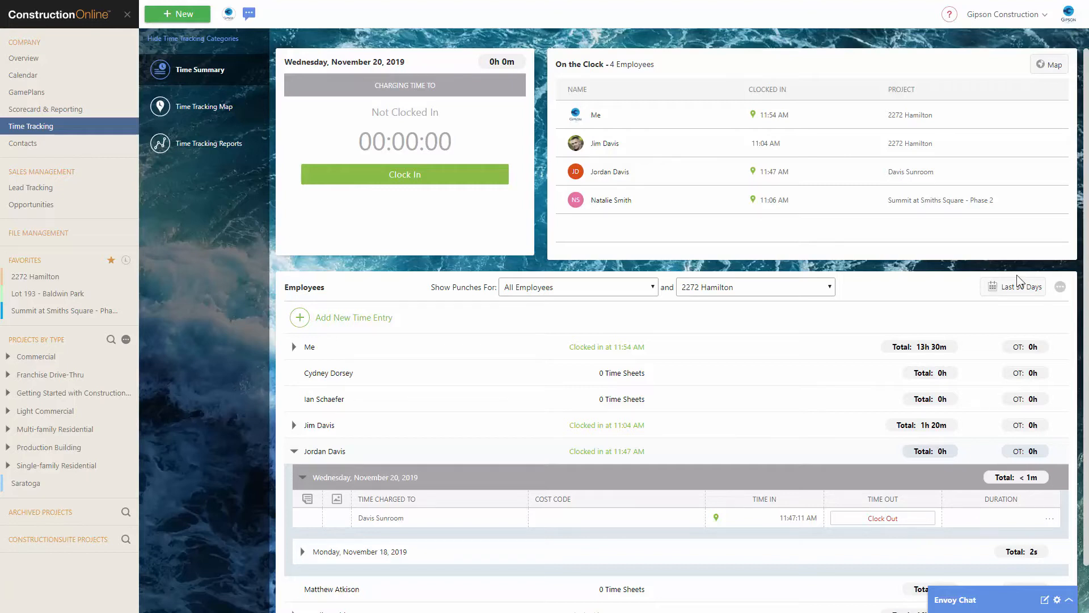
Review the Employee Timesheet Requirements and the running Sixt Corporate Offices entry in the LonelyScreen AirPlay Receiver, and return to ConstructionOnline
click(1057, 288)
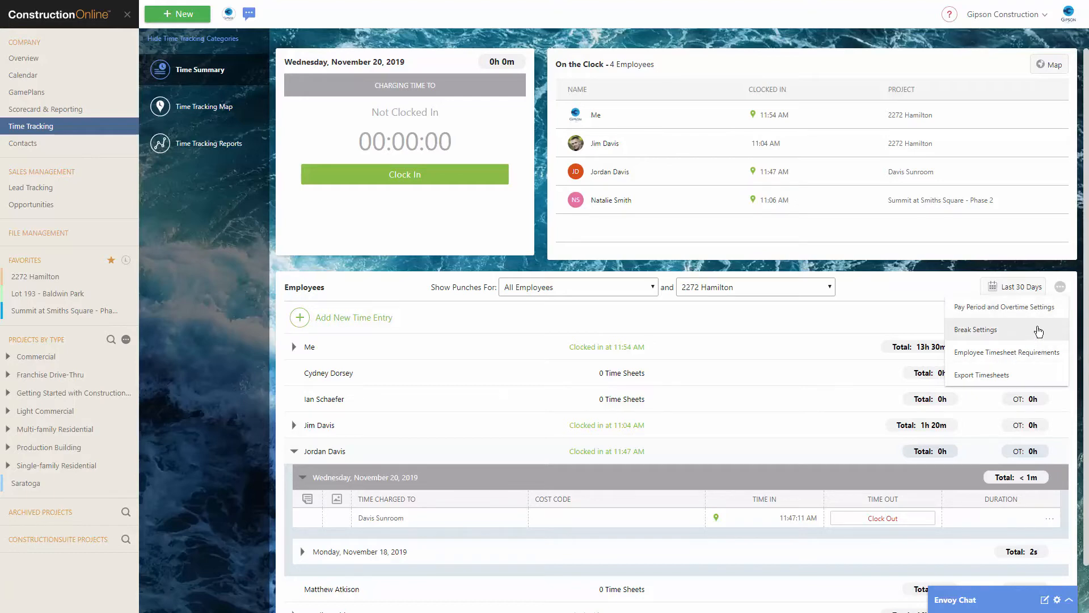
click(1020, 361)
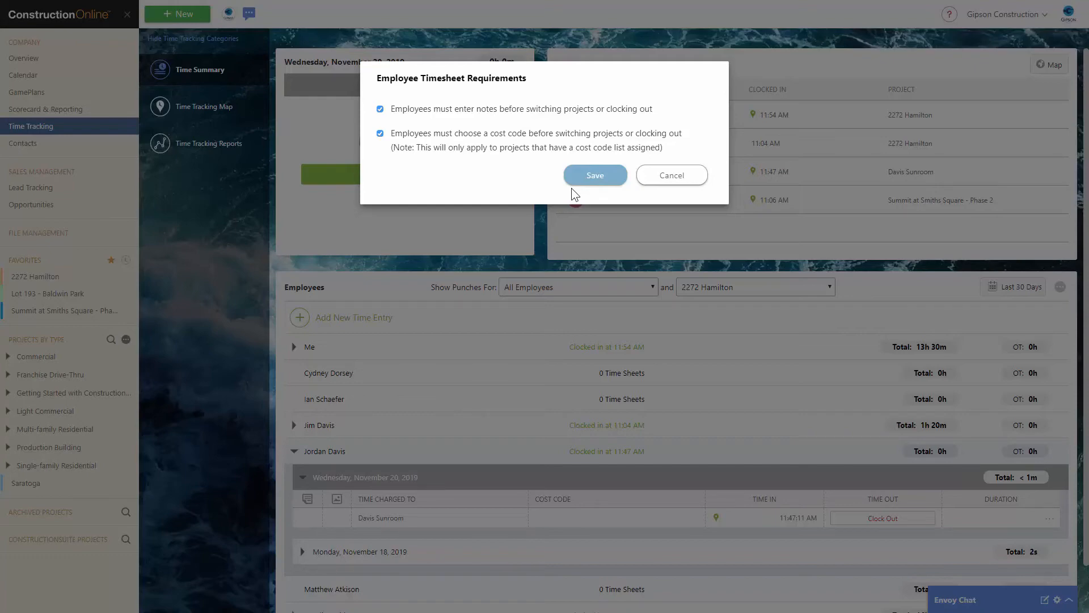
key(alt+Tab)
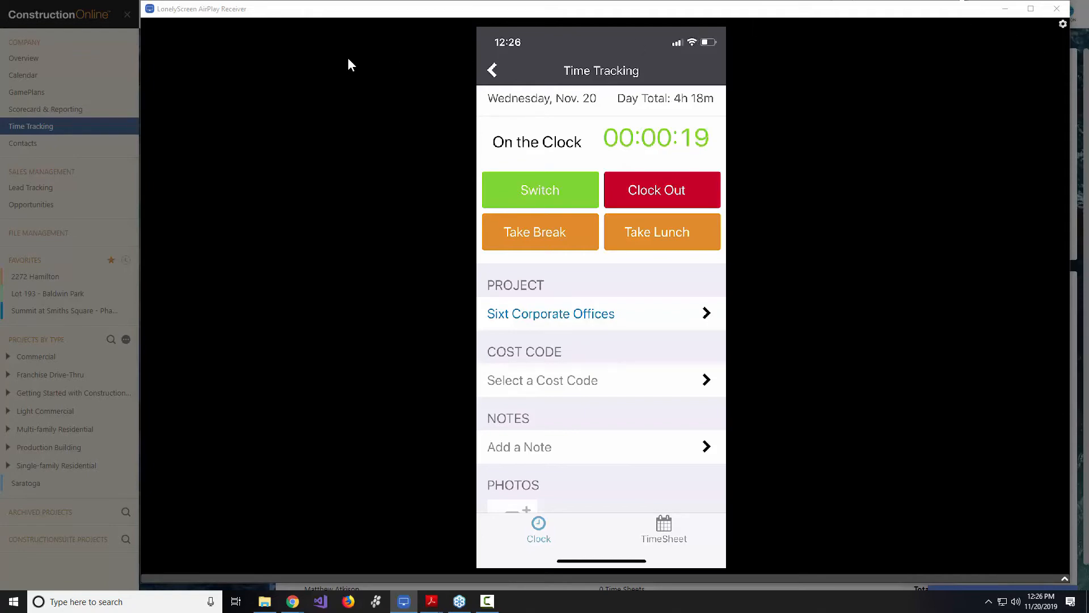
click(81, 70)
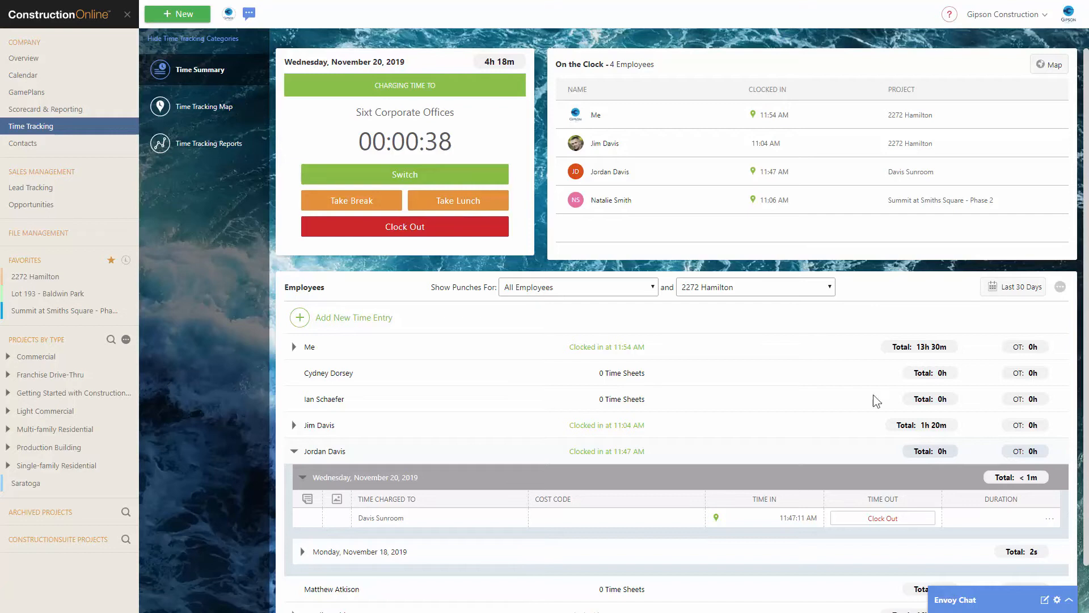
Review the Break and Lunch Settings, switching lunches to Paid and back to Unpaid, and close them without saving
click(1060, 288)
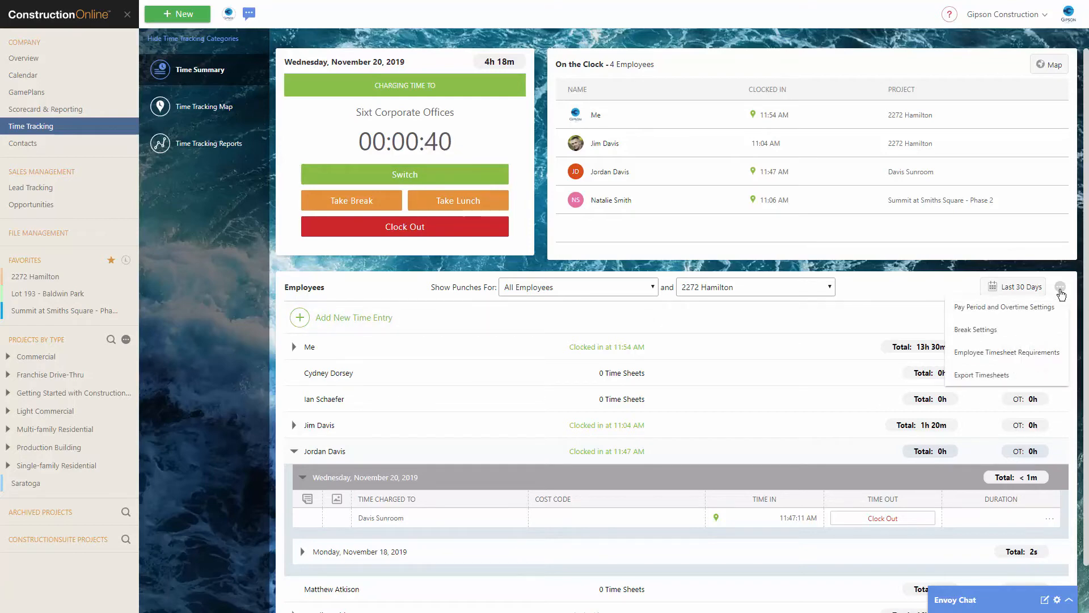
click(993, 332)
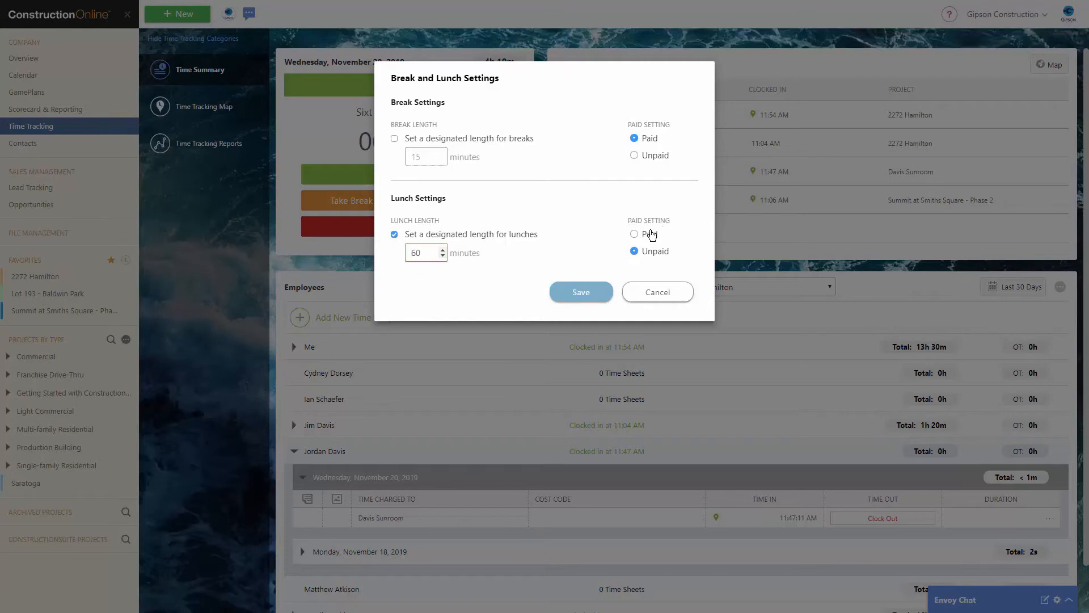
click(647, 235)
click(647, 257)
click(658, 291)
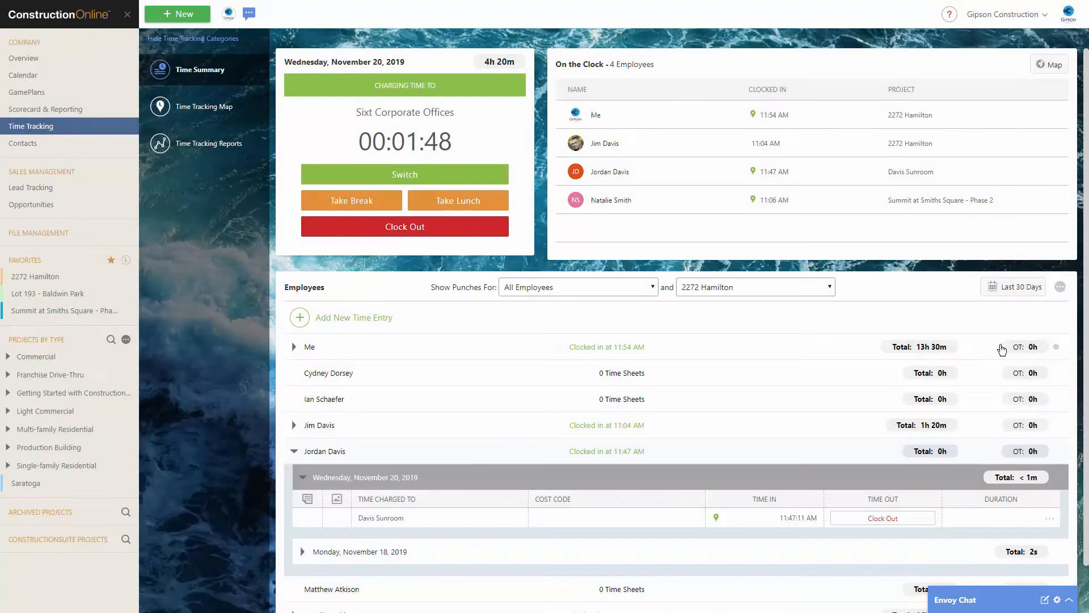
Open the Pay Period and Overtime Settings, reposition the dialog lower and examine the available payroll periods, keeping Bi-Weekly
click(1060, 287)
click(959, 306)
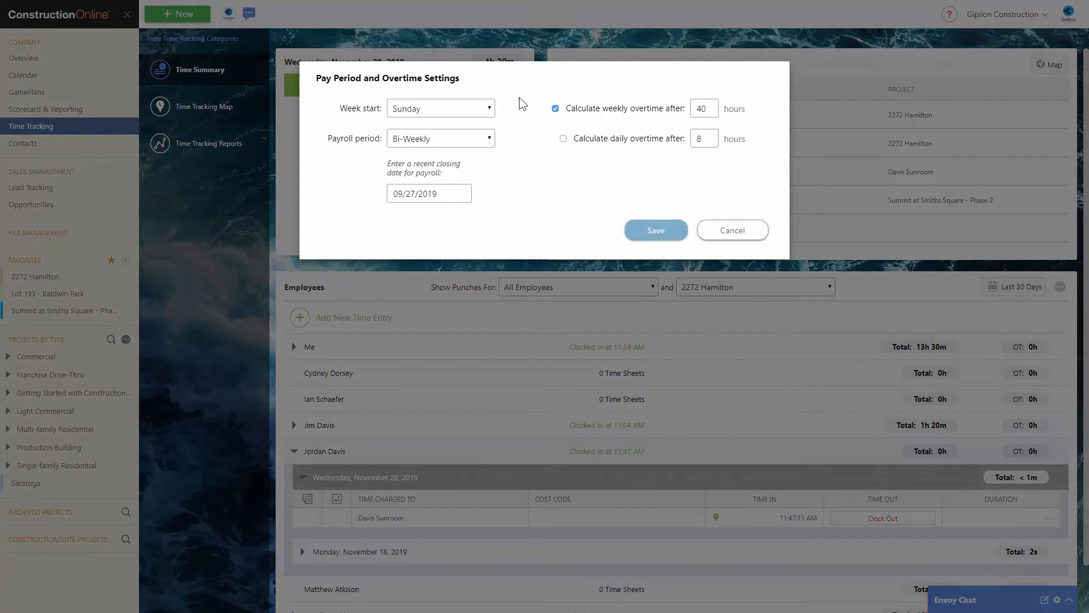
drag(515, 82, 532, 160)
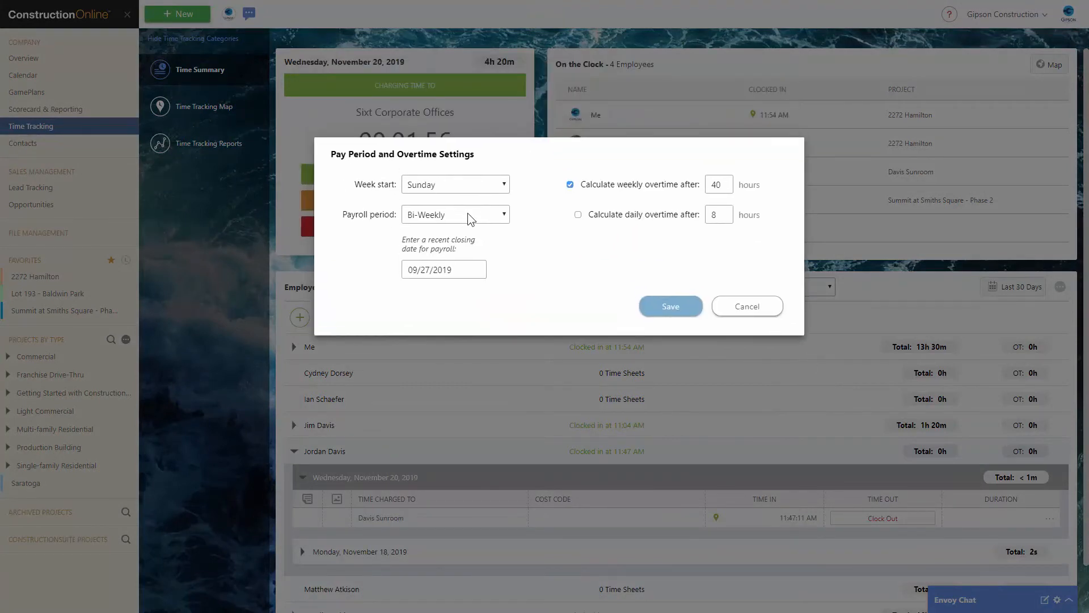
click(447, 213)
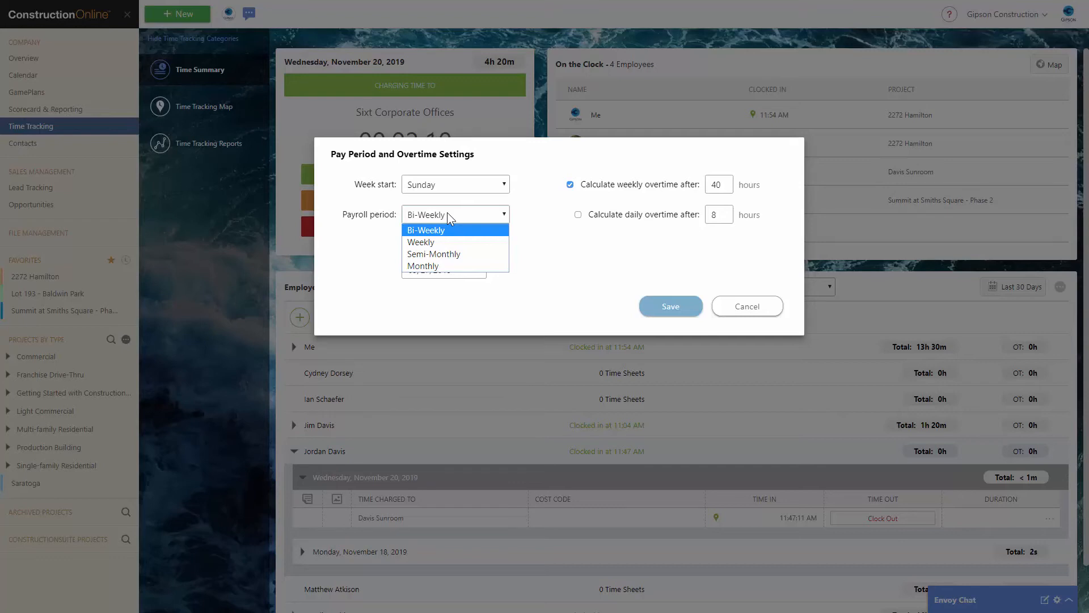
click(537, 168)
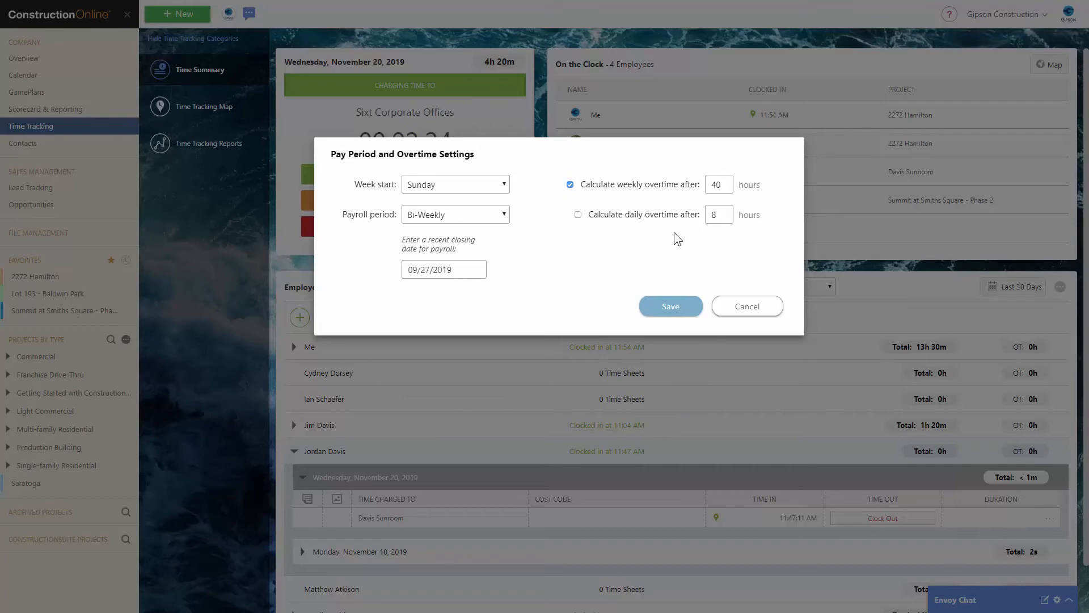
Switch daily overtime calculation on and back off, keeping weekly overtime enabled, and save the Pay Period and Overtime Settings
click(578, 216)
click(578, 215)
click(684, 315)
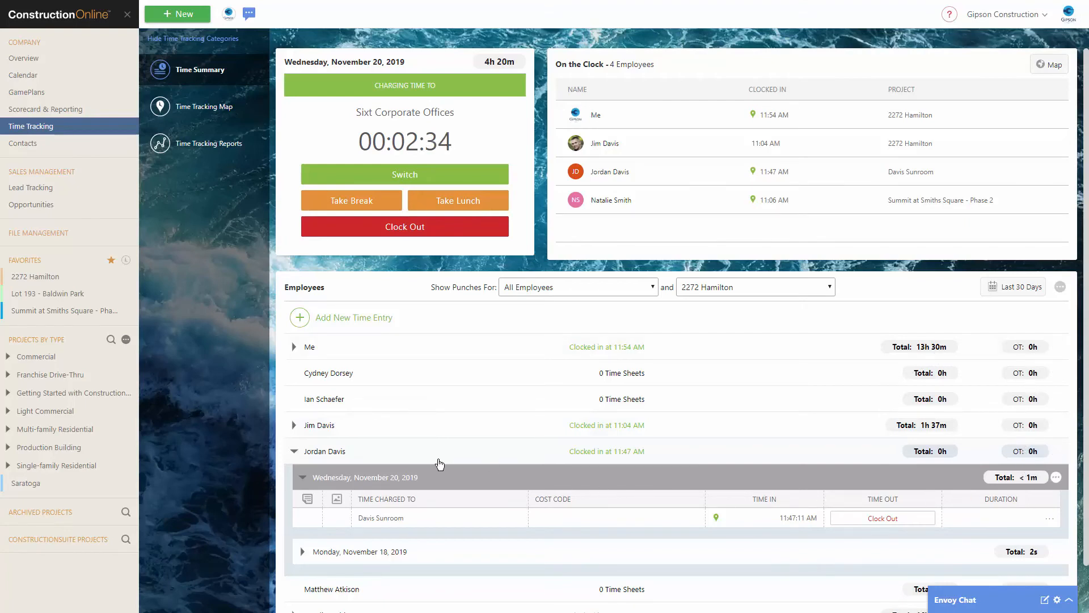
Collapse the expanded employee's time sheets and show punches for All Projects in the Employees list
click(302, 456)
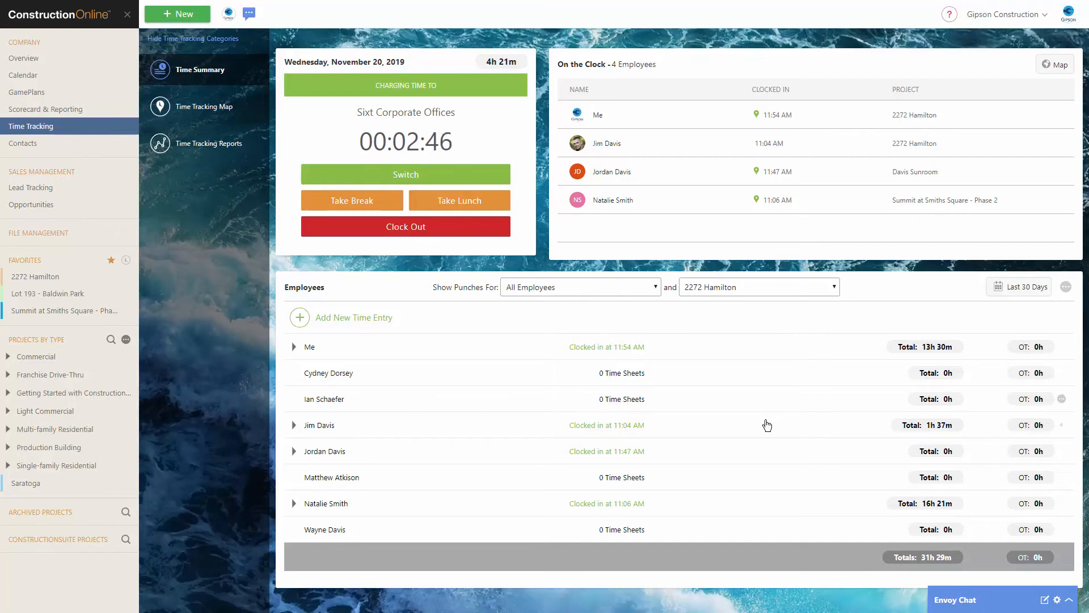
click(793, 292)
click(785, 306)
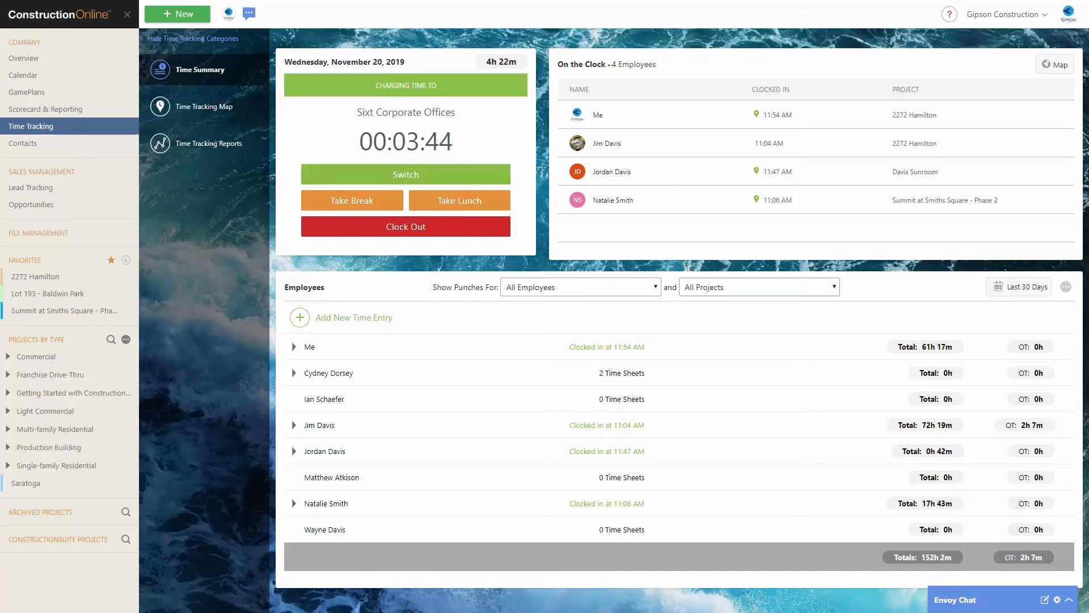
Open the Time Tracking Reports and bring Project Time Summary.pdf fully into view in Adobe Acrobat Reader
click(176, 144)
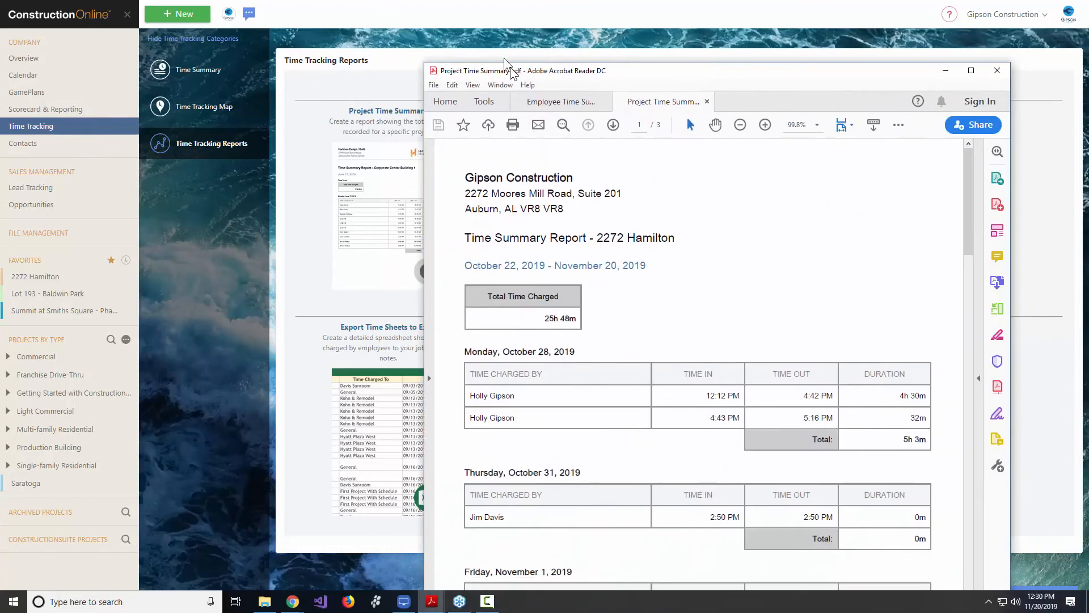
drag(502, 67, 496, 11)
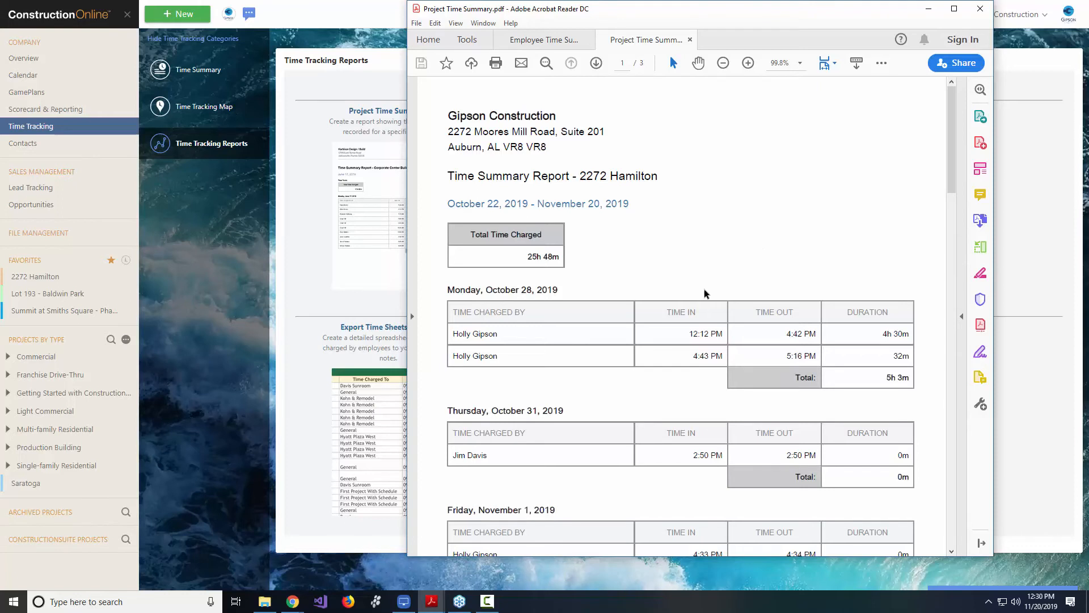
Examine the date range, daily entries and totals throughout the 2272 Hamilton Time Summary Report, and return to ConstructionOnline
click(453, 202)
scroll(871, 322, down, 1)
scroll(878, 329, down, 2)
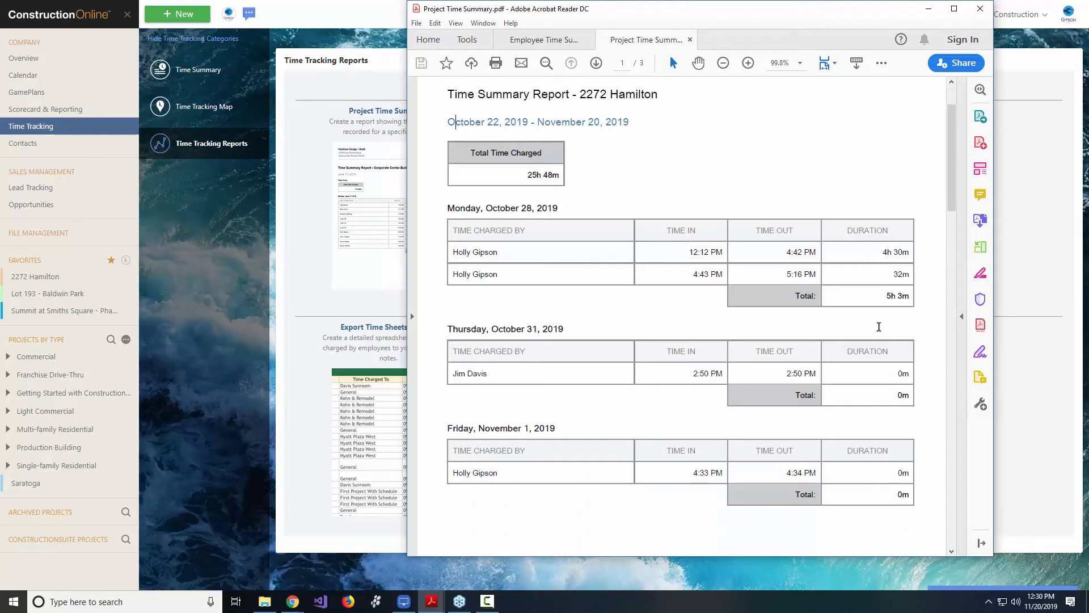
scroll(880, 328, down, 3)
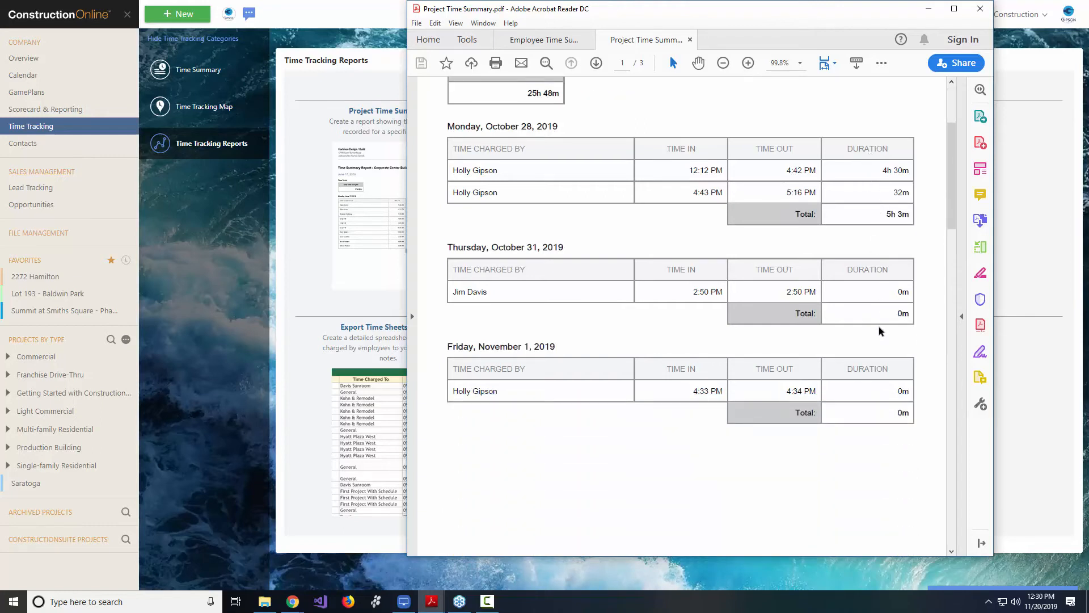
scroll(879, 330, down, 18)
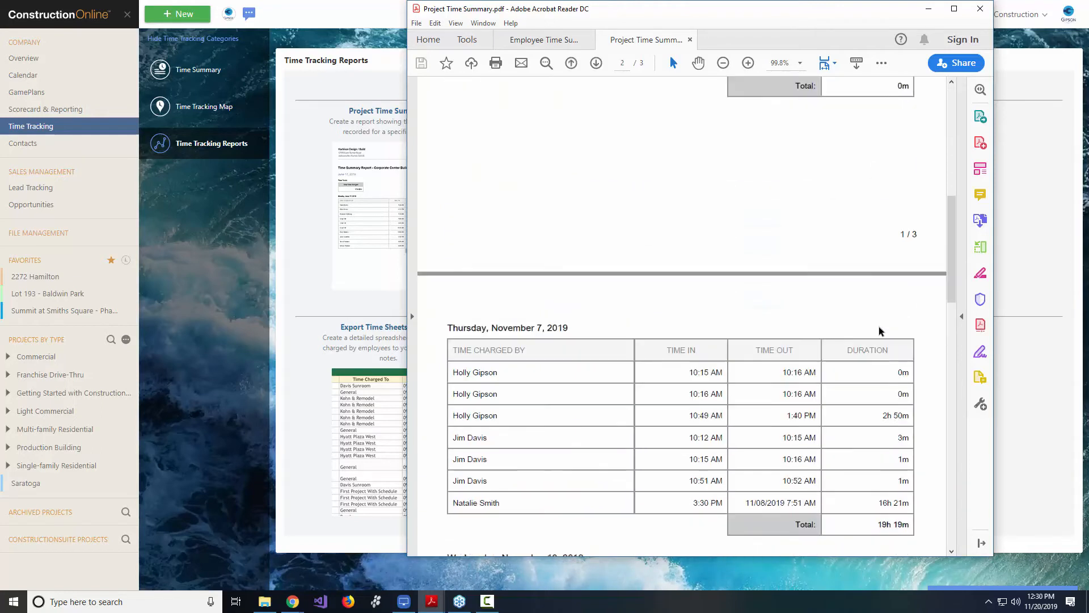
scroll(879, 331, down, 20)
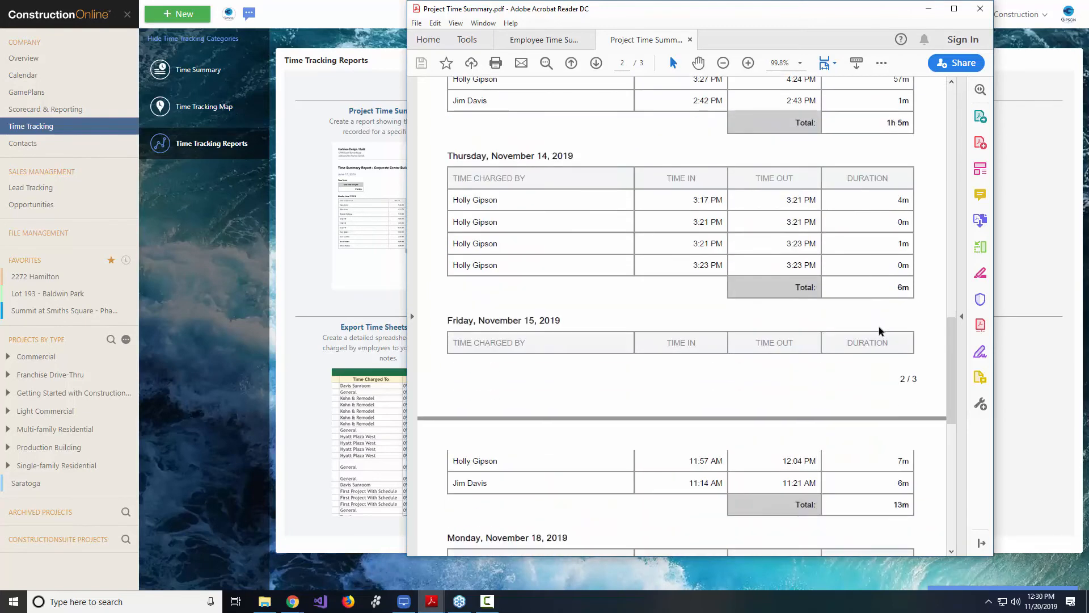
scroll(880, 331, down, 7)
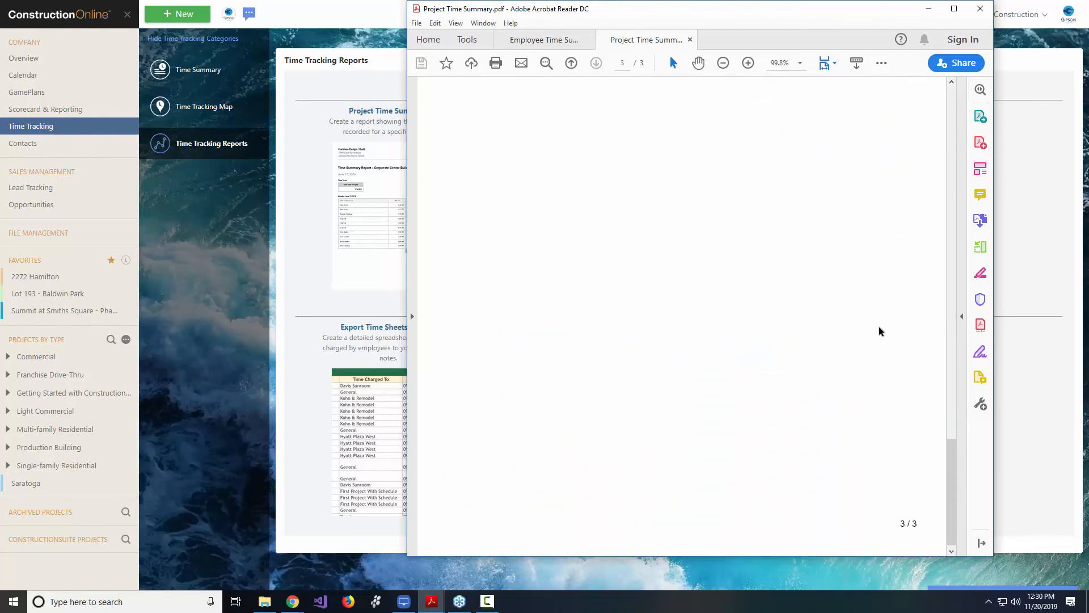
scroll(879, 331, up, 20)
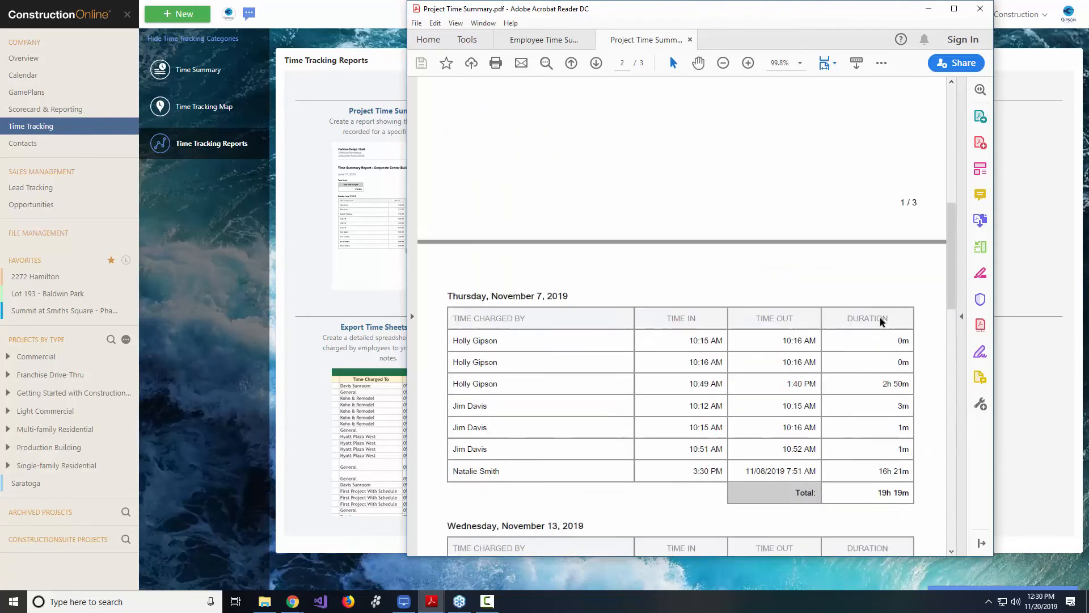
scroll(880, 322, up, 3)
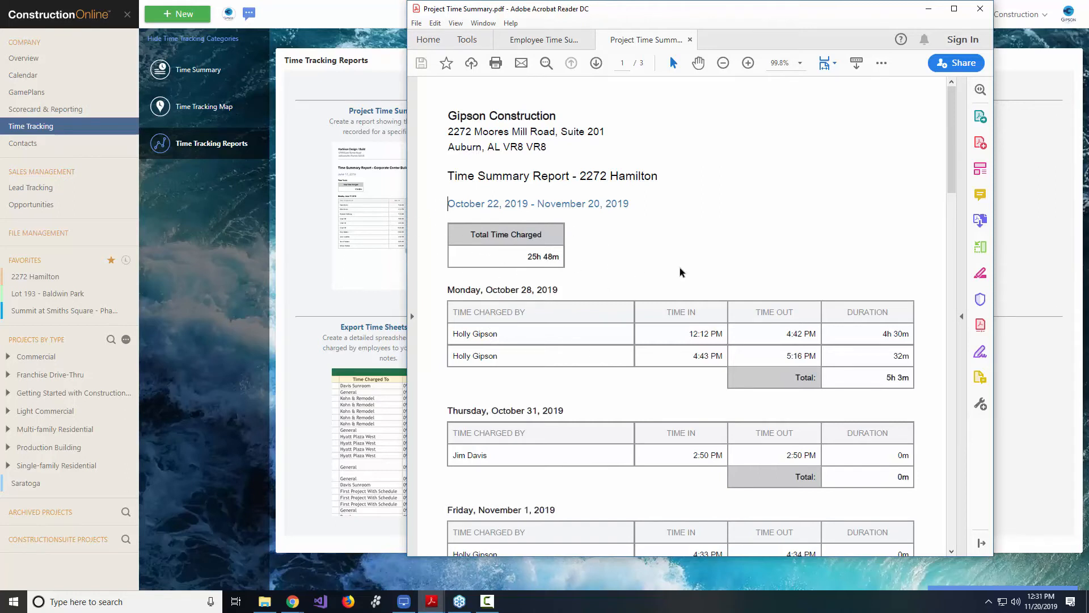
scroll(559, 298, down, 2)
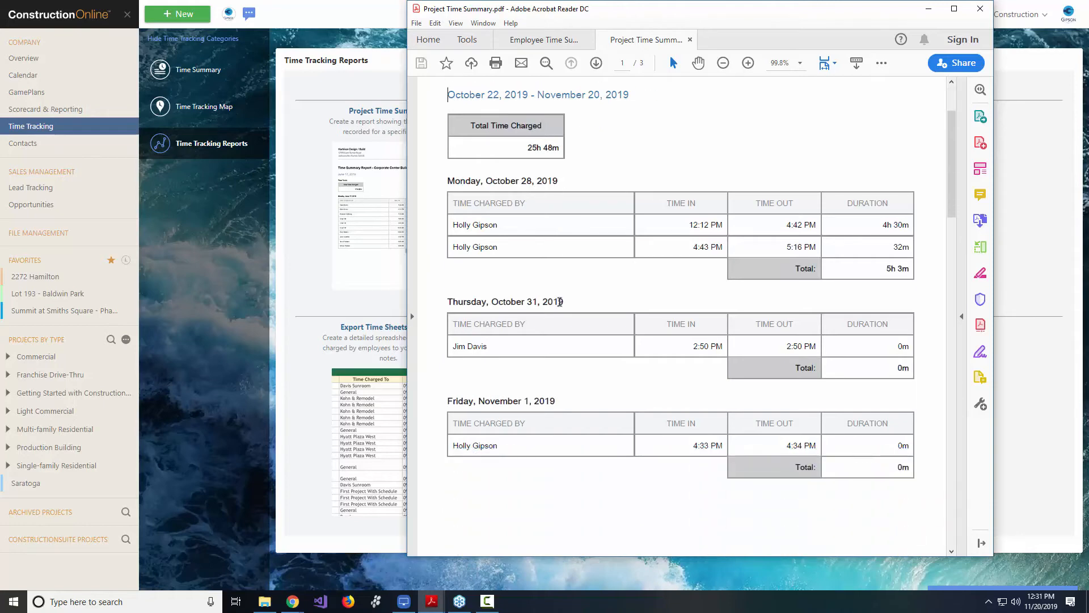
scroll(608, 328, down, 2)
scroll(610, 331, up, 4)
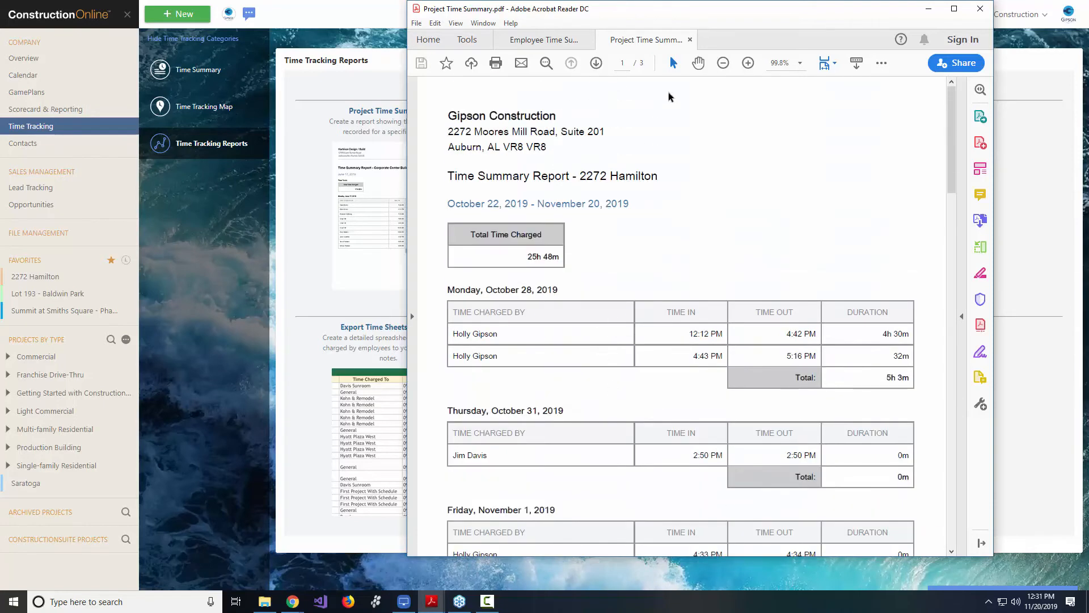
drag(647, 15, 649, 38)
click(376, 77)
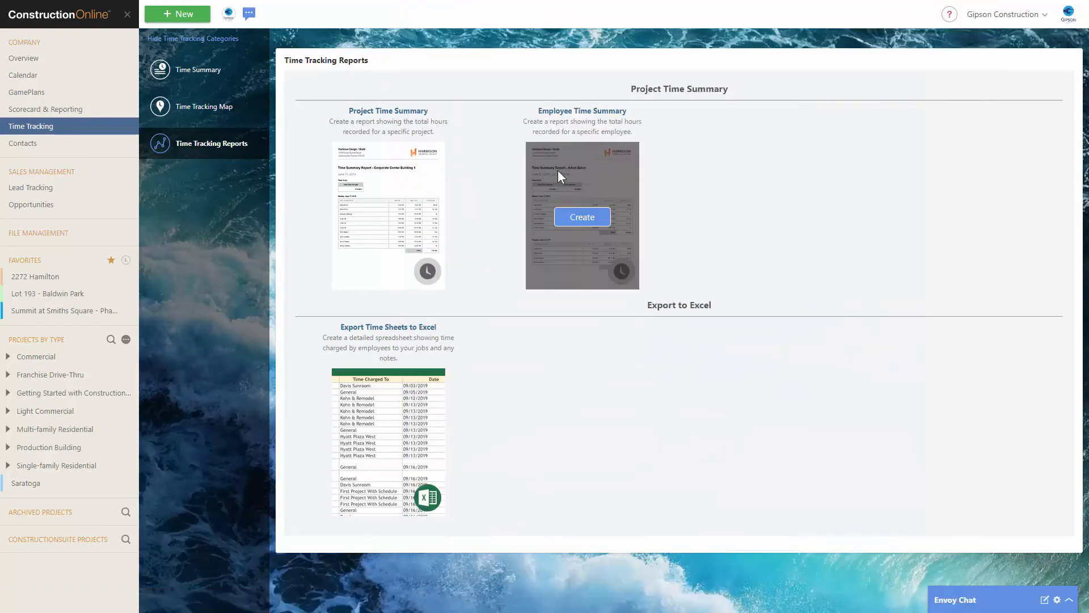
Open the Employee Time Summary report setup, examine its date range options, and cancel without creating the report
click(591, 220)
click(464, 76)
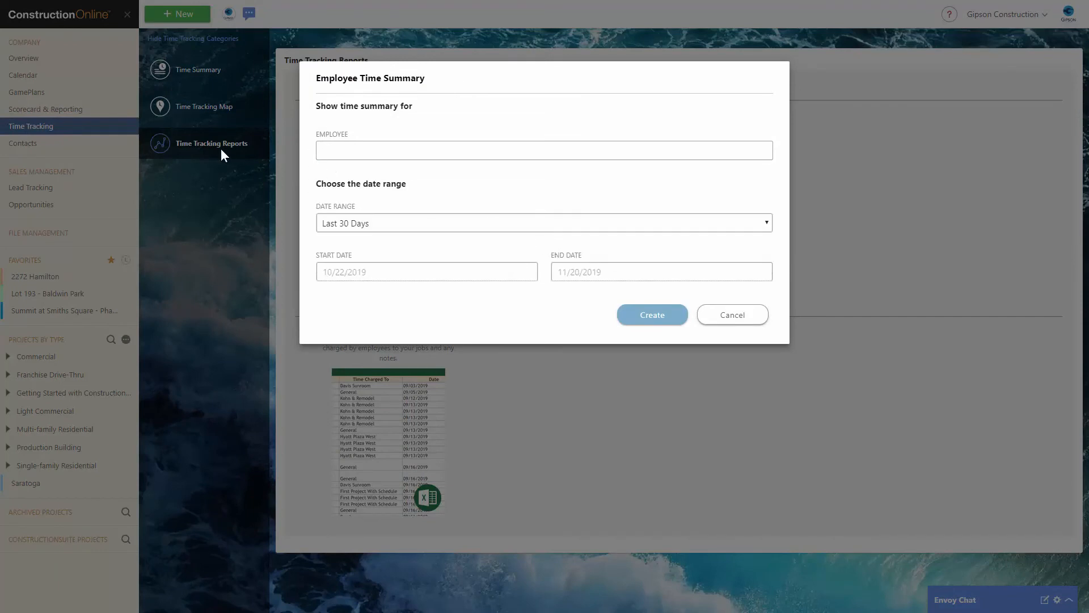
click(468, 223)
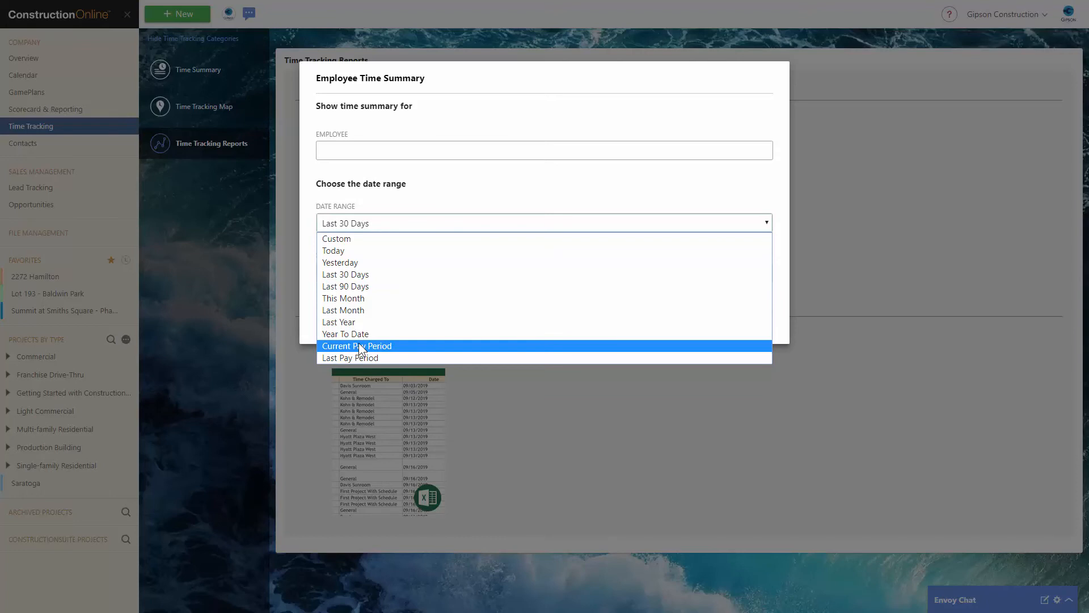
click(441, 172)
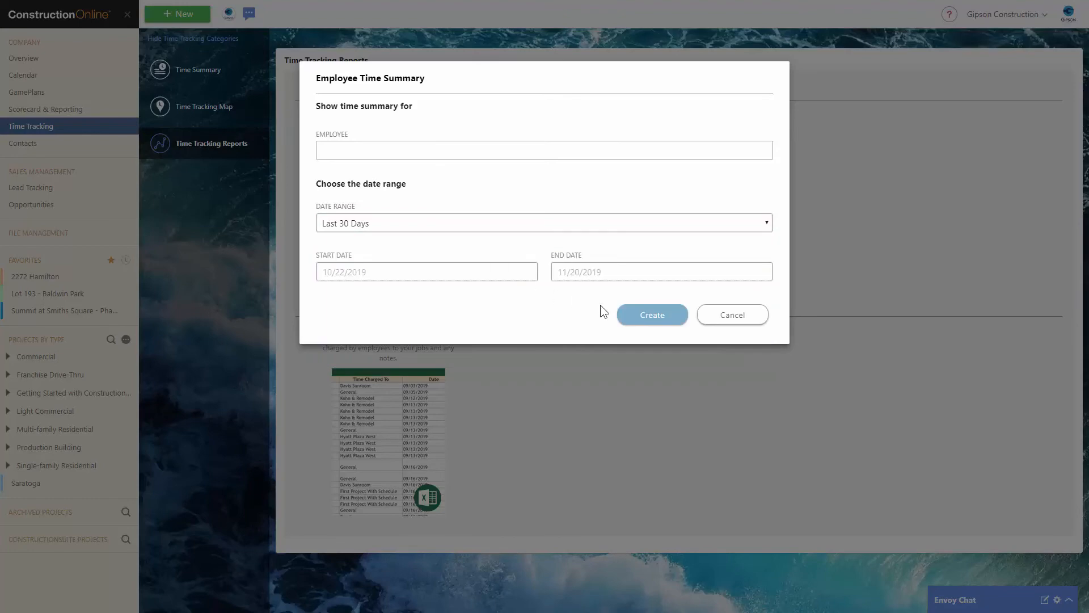
click(728, 321)
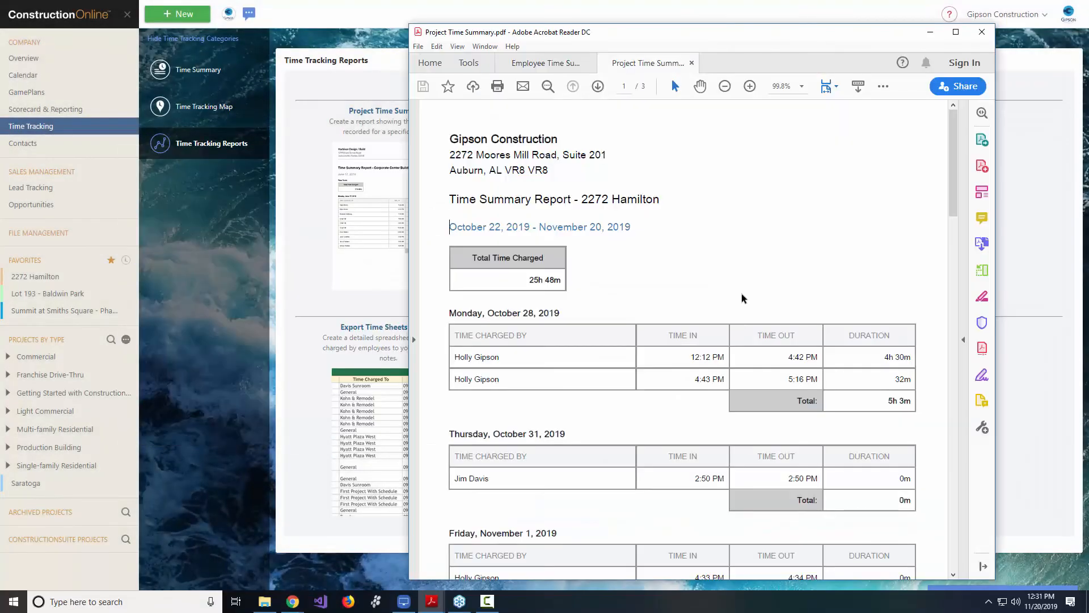
Read through Employee Time Summary.pdf in Adobe Acrobat Reader, hide its tools pane to enlarge the report, and return to ConstructionOnline
click(551, 63)
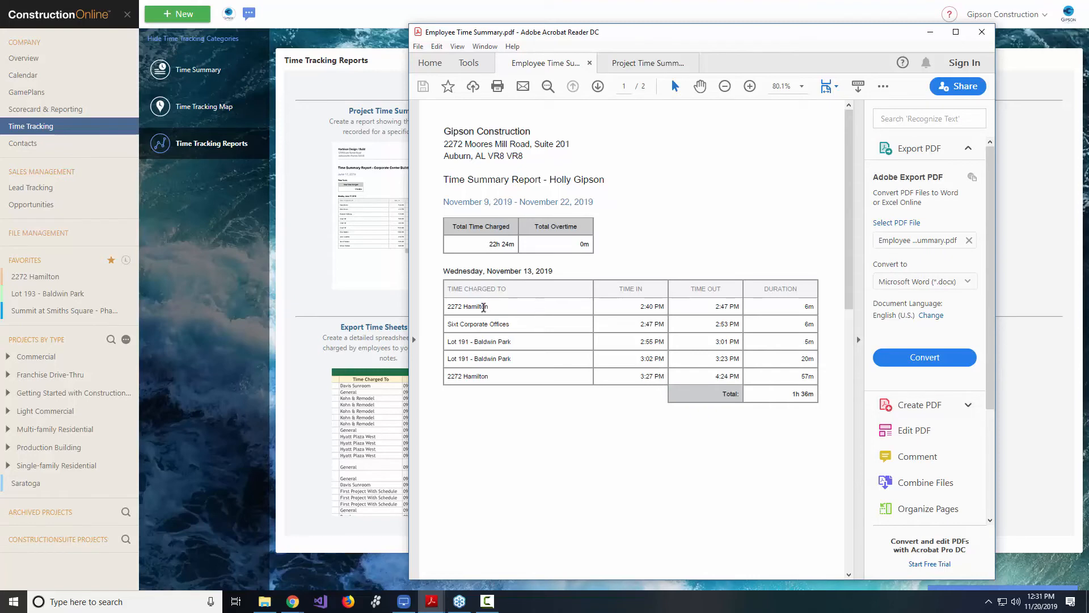
scroll(569, 356, down, 10)
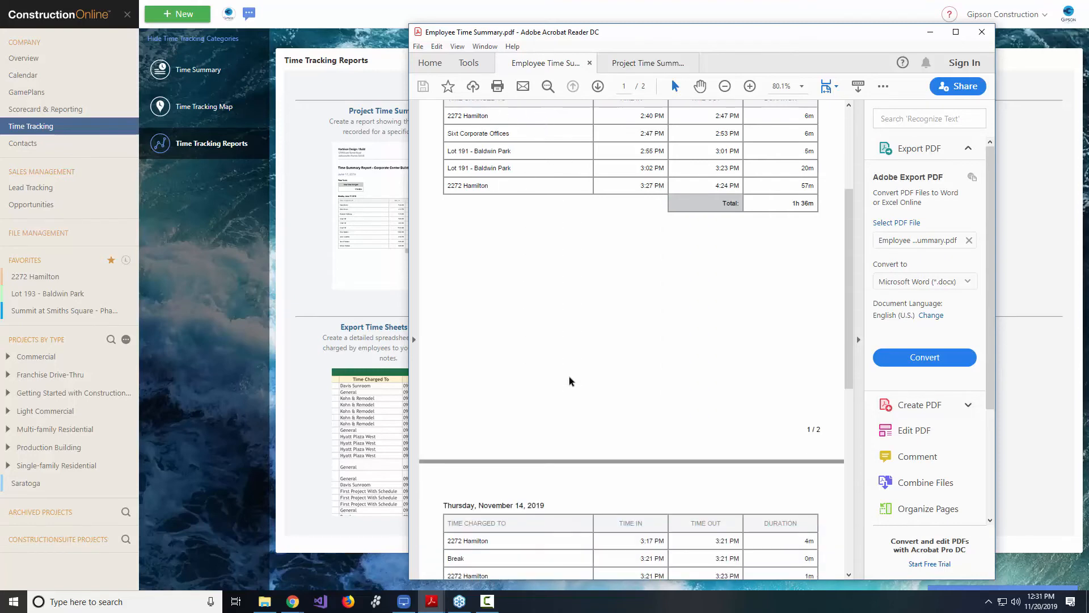
scroll(580, 373, down, 3)
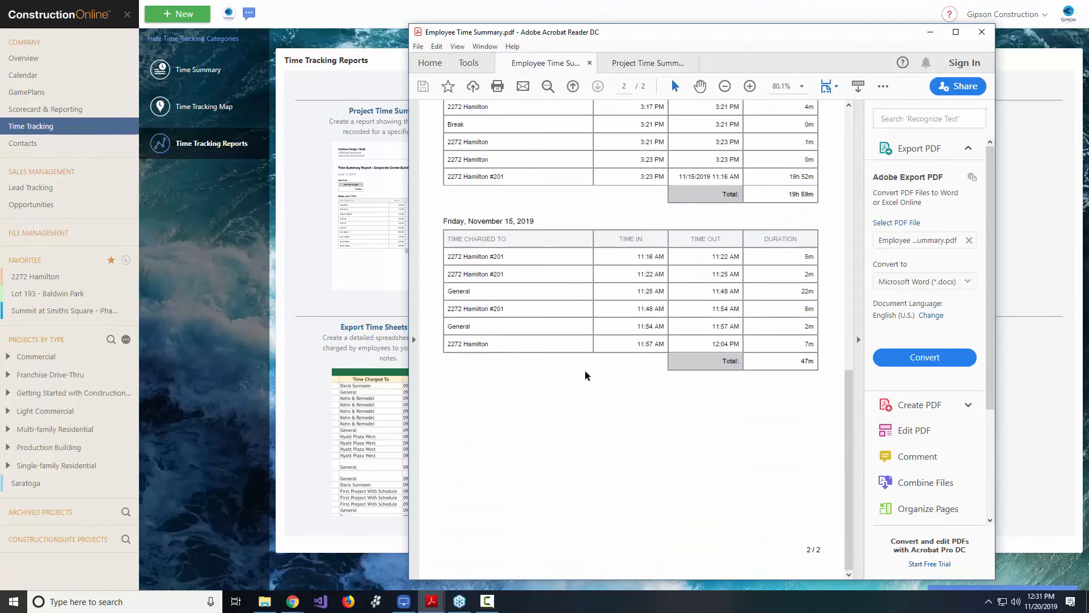
scroll(584, 369, up, 7)
scroll(547, 323, up, 5)
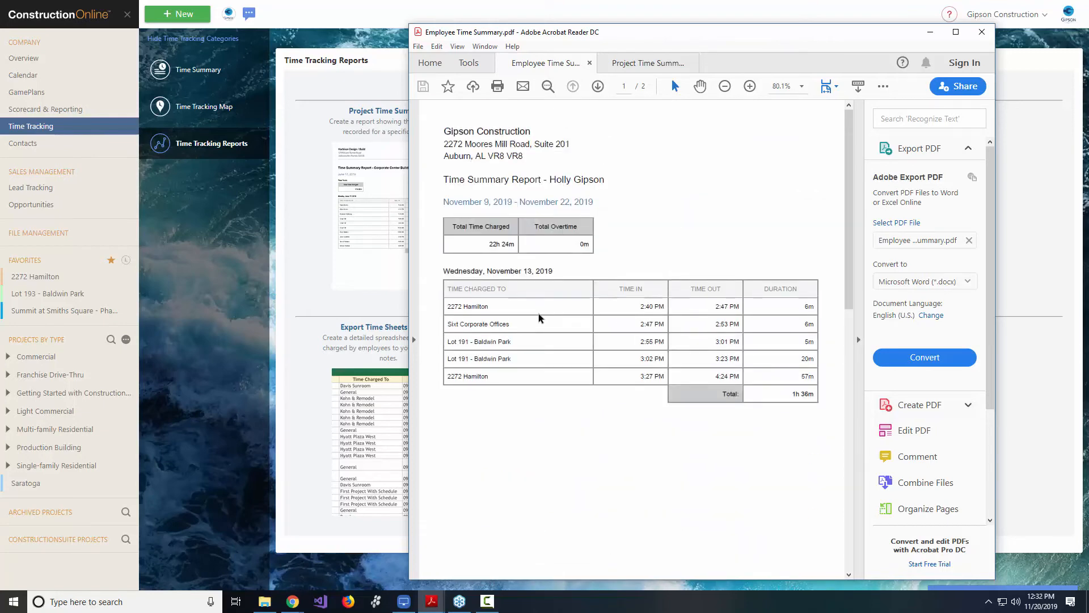
click(859, 339)
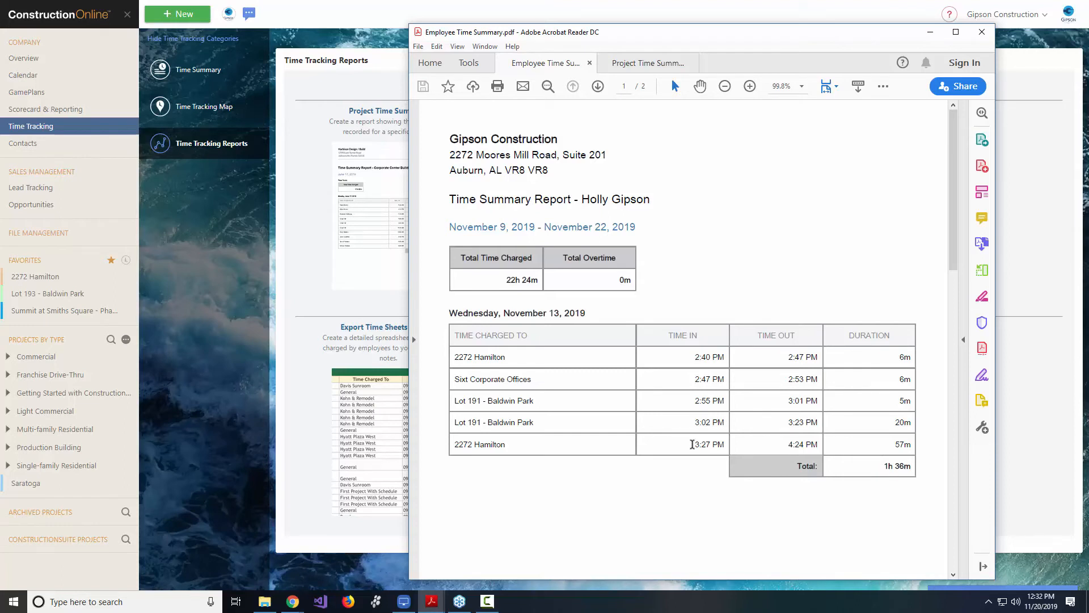
click(306, 268)
Open Export Time Sheets to Excel, review its employee, project, date range and detail options, and cancel the export
mouse_move(417, 431)
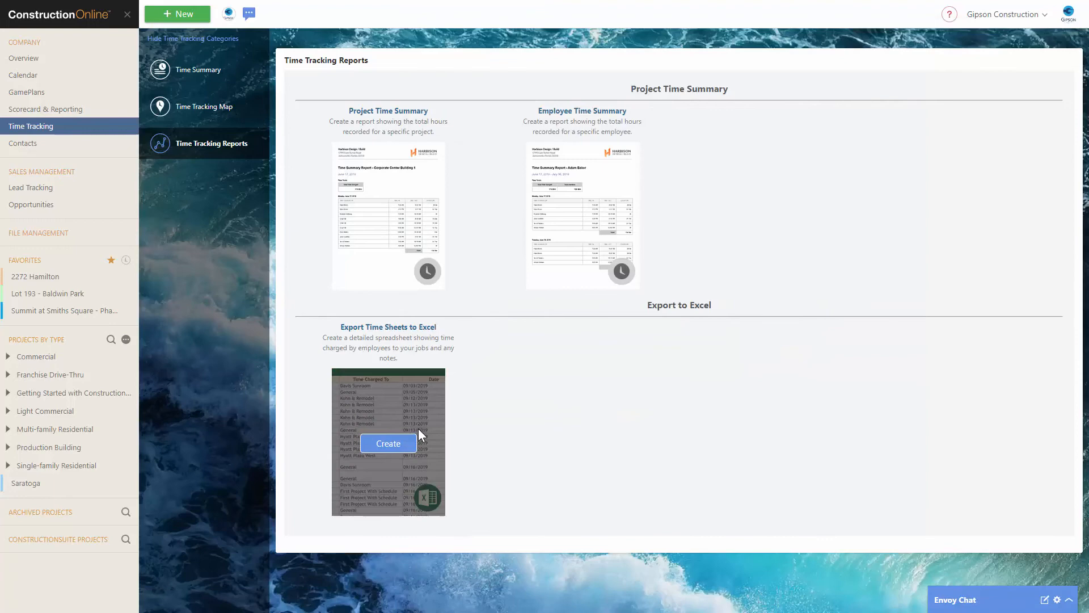
click(392, 445)
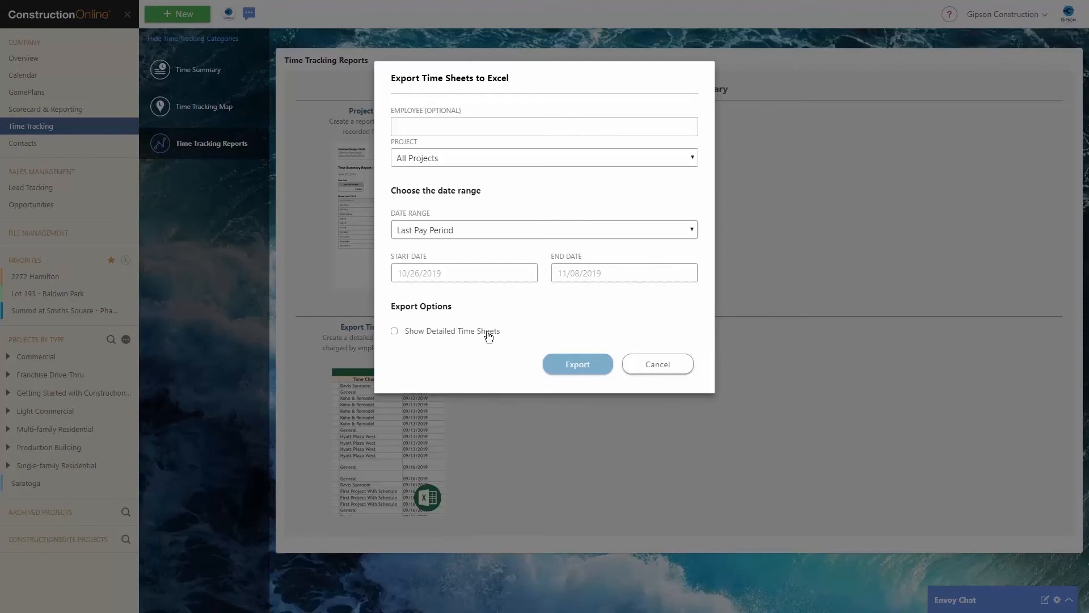
click(660, 366)
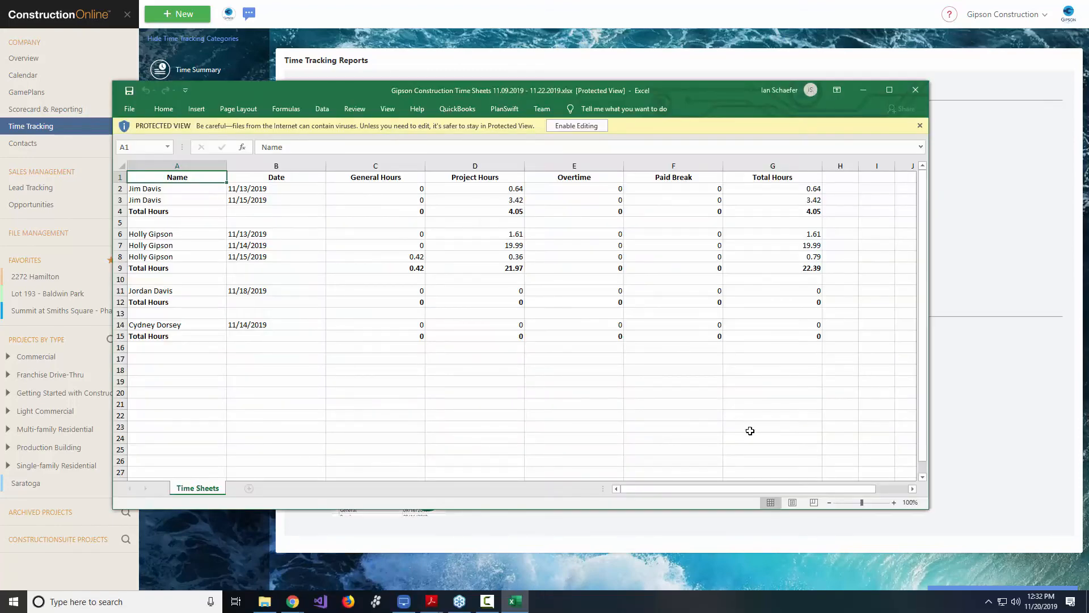
Examine the employee in rows 6 to 9 of the exported Excel time sheets: dates, general hours, project hours and overtime
click(175, 233)
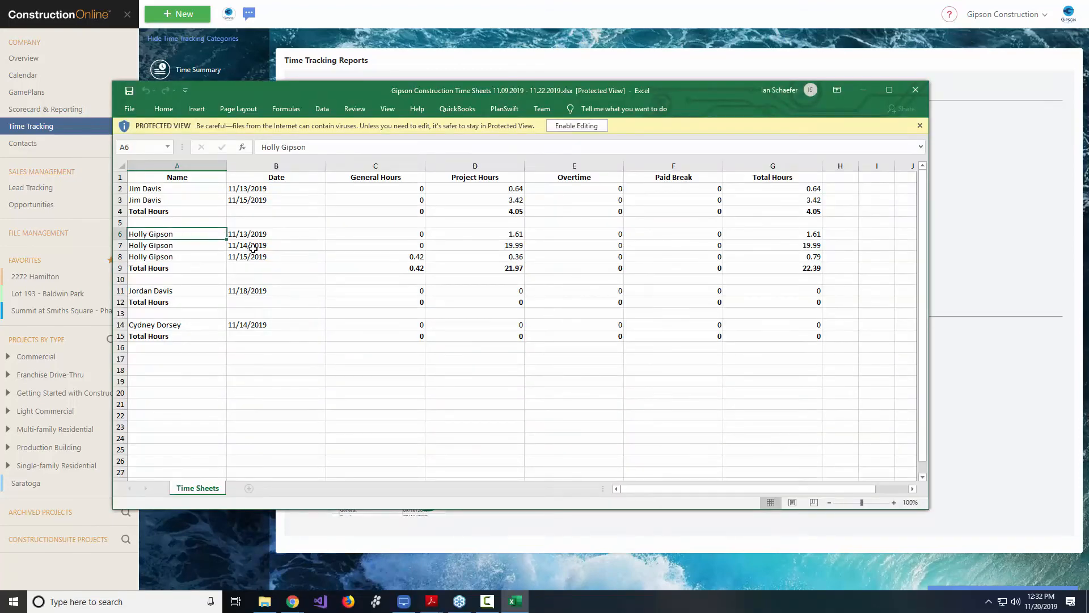
click(277, 234)
click(271, 254)
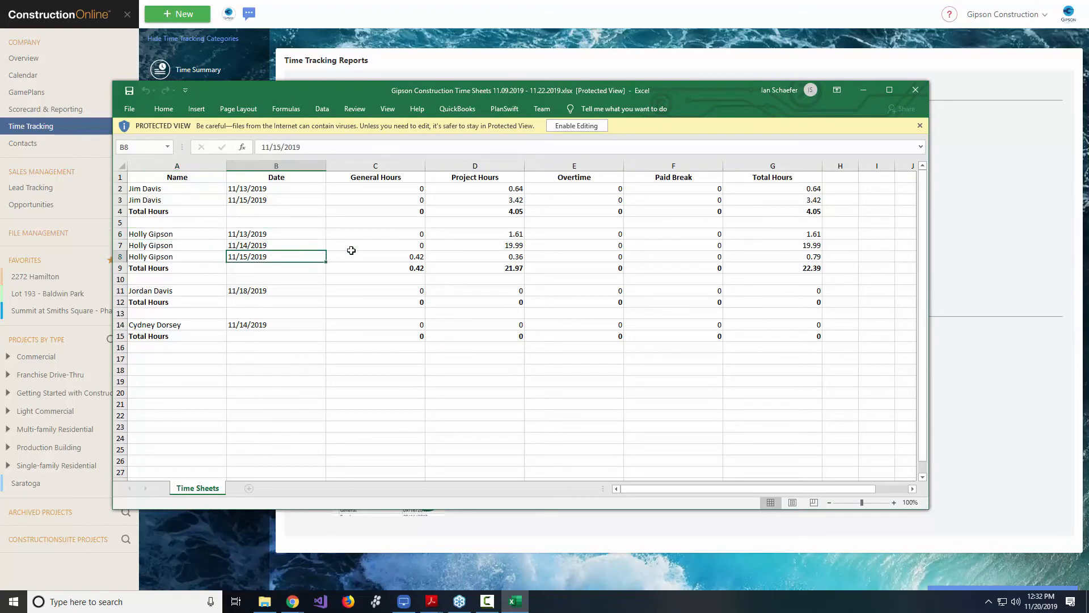
click(385, 255)
click(507, 256)
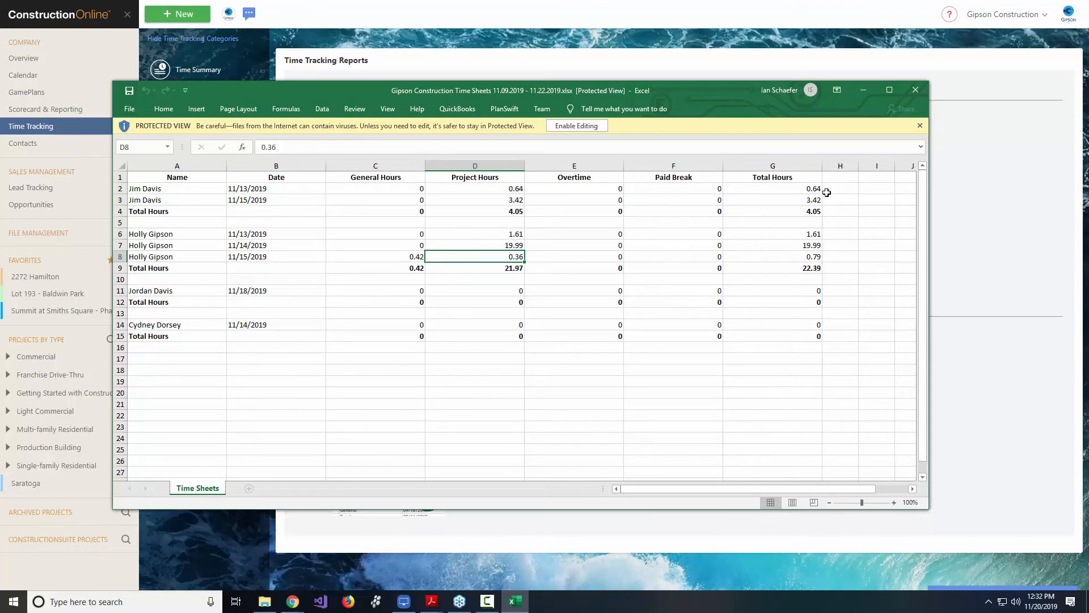
click(551, 269)
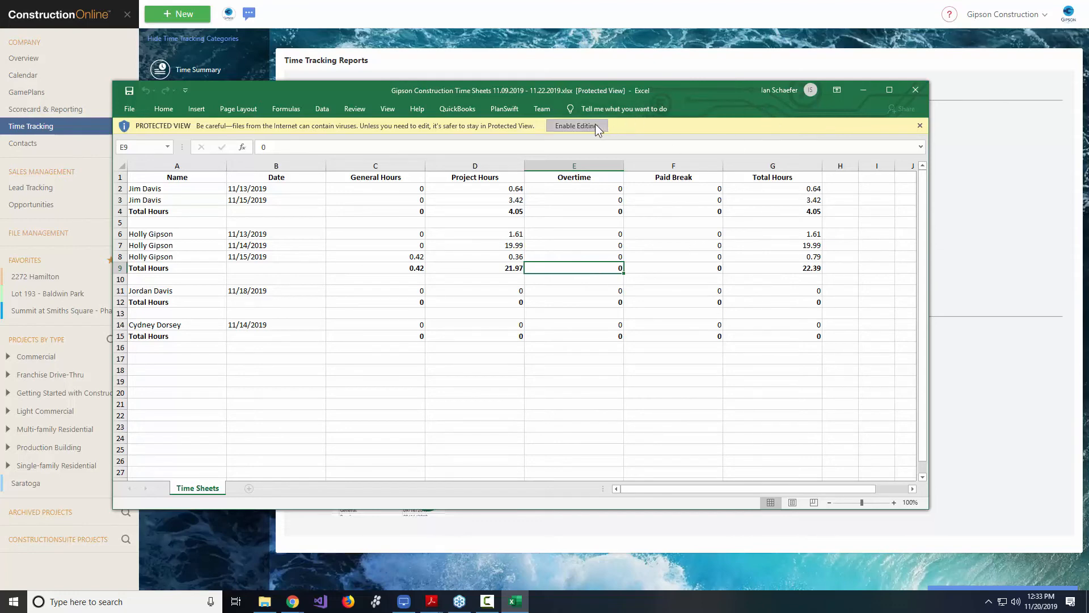
Enable editing for the exported time sheets workbook and return to the Time Tracking Reports in ConstructionOnline
click(576, 125)
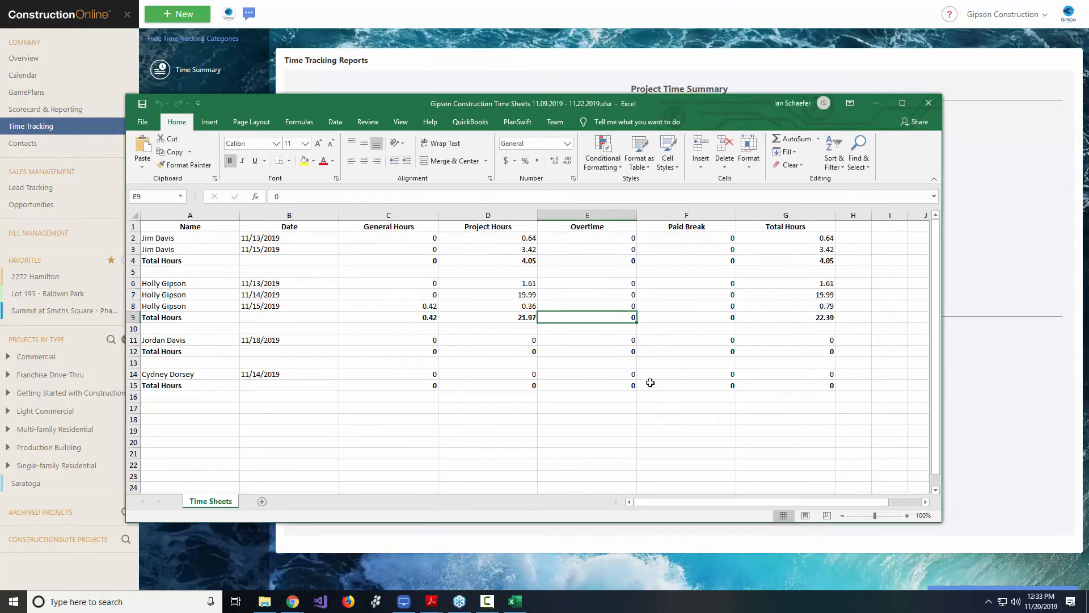
key(alt+Tab)
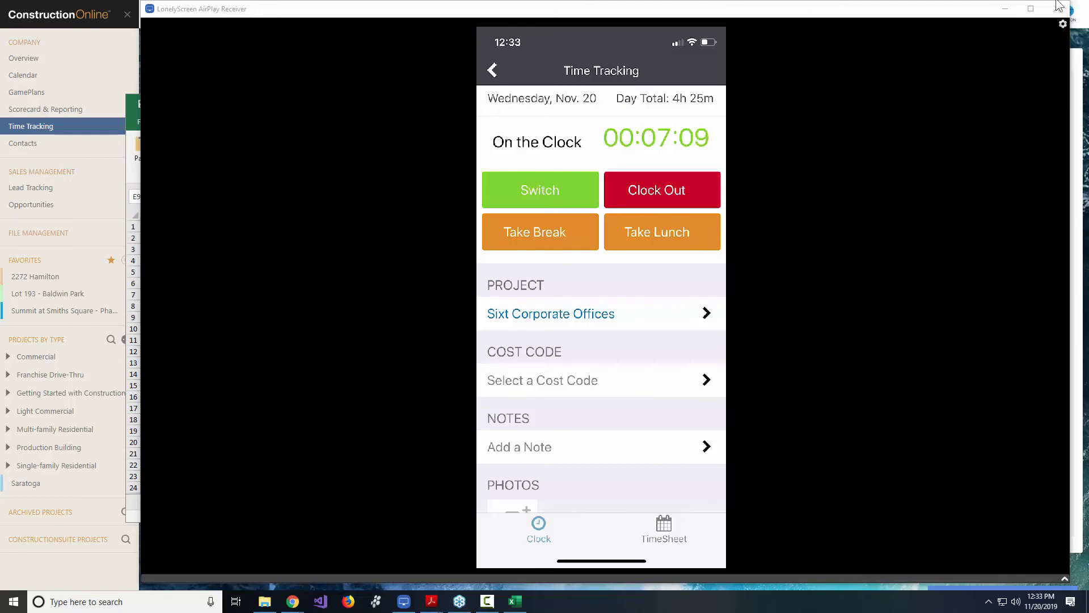
click(66, 22)
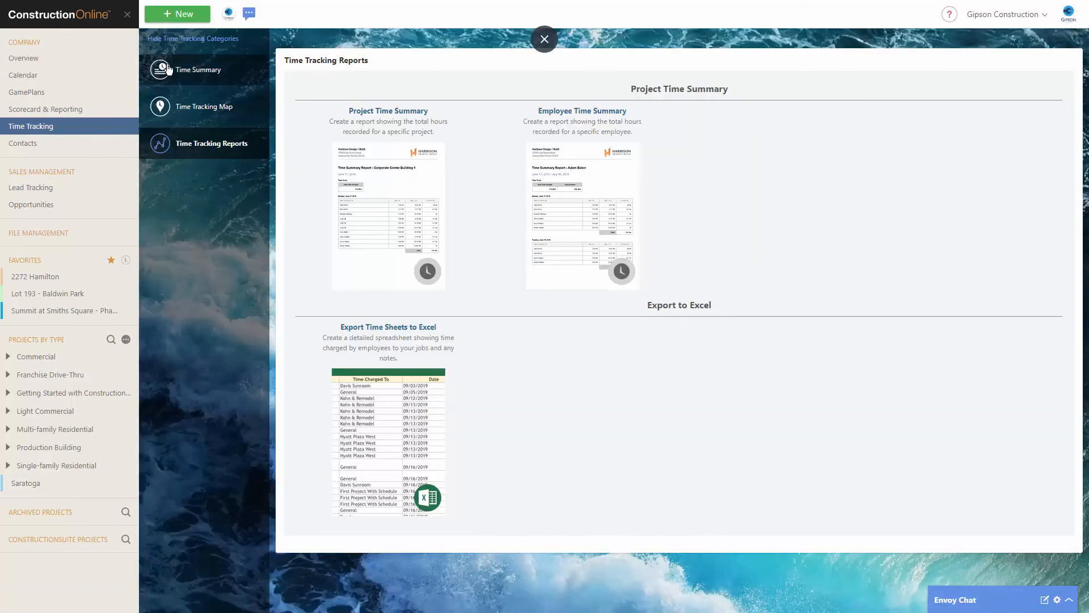
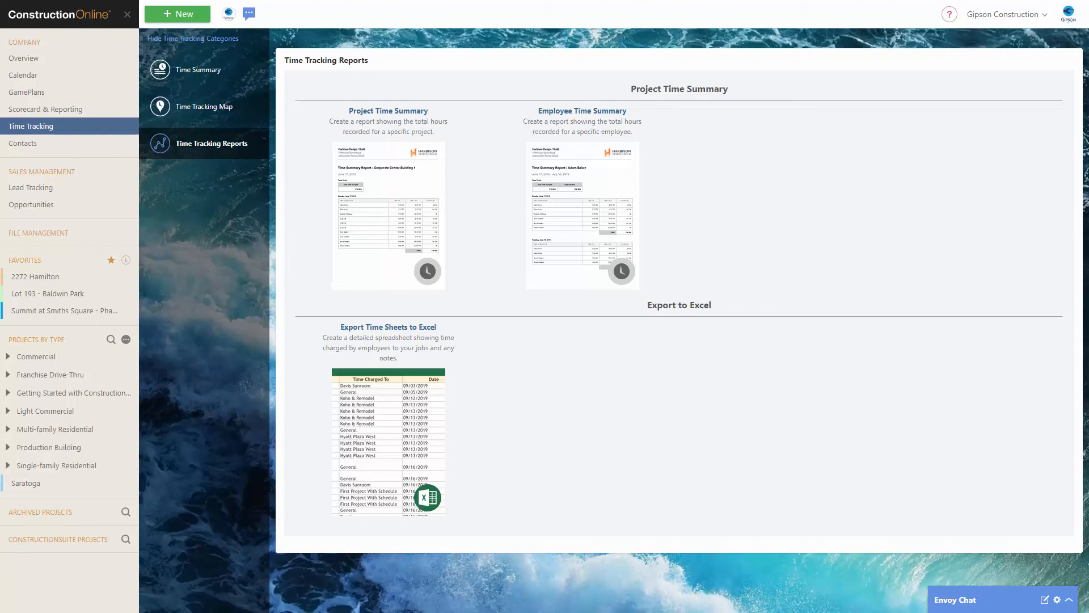
Return to the Time Summary and show your own time entries for Wednesday, November 20, 2019
click(207, 72)
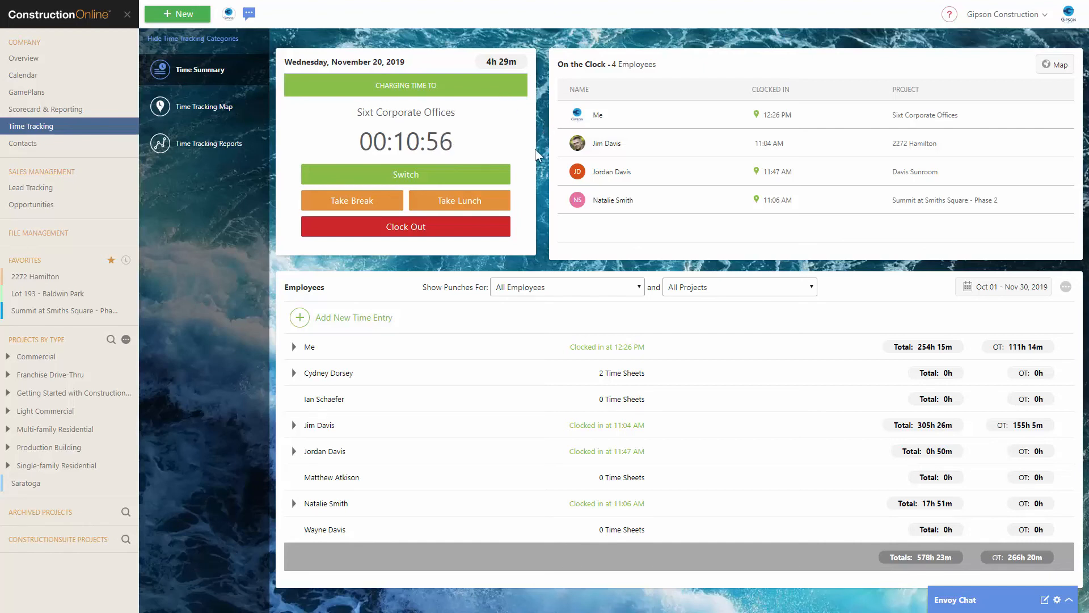
click(294, 347)
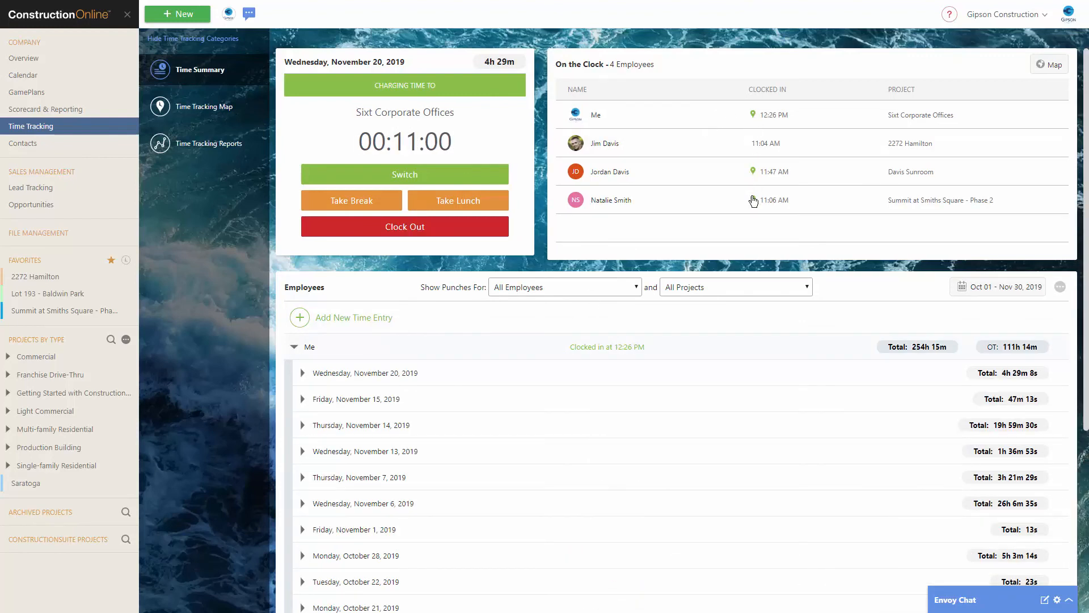
click(301, 374)
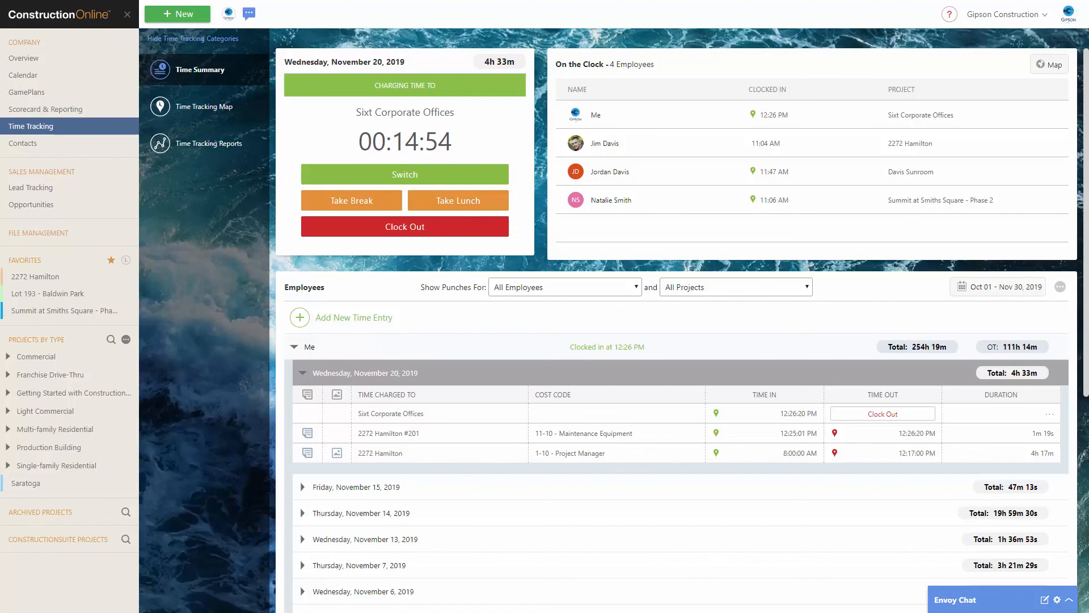
Switch to the Chrome window showing the Lunch and Learn sign-up page and open udatechnologies.com in a new tab
key(alt+Tab)
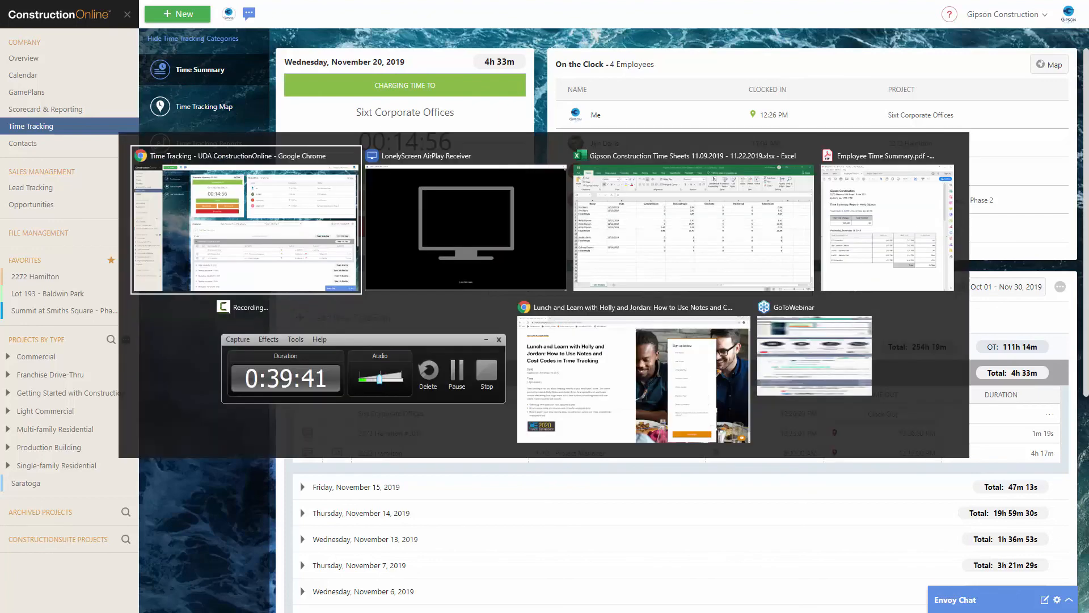
key(alt+Tab)
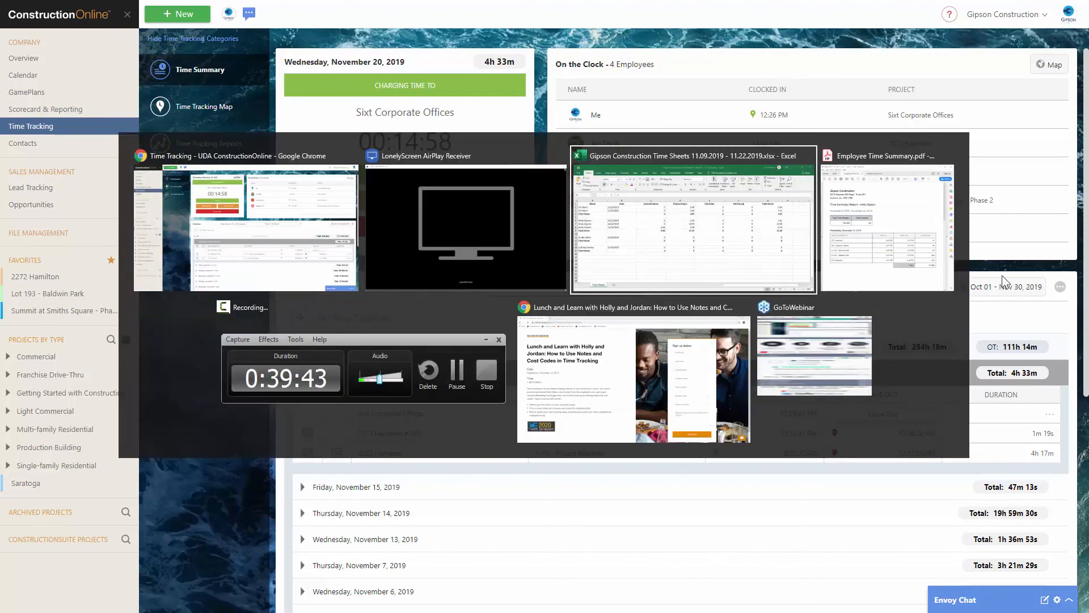
key(alt+Tab)
key(alt+Tab)
key(alt+Tab)
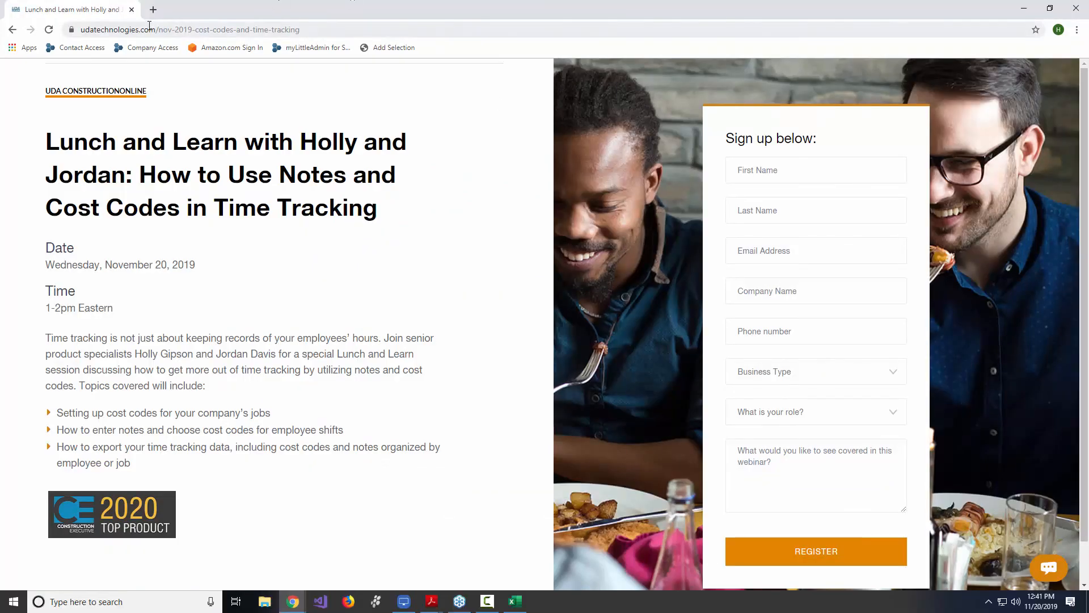
click(153, 9)
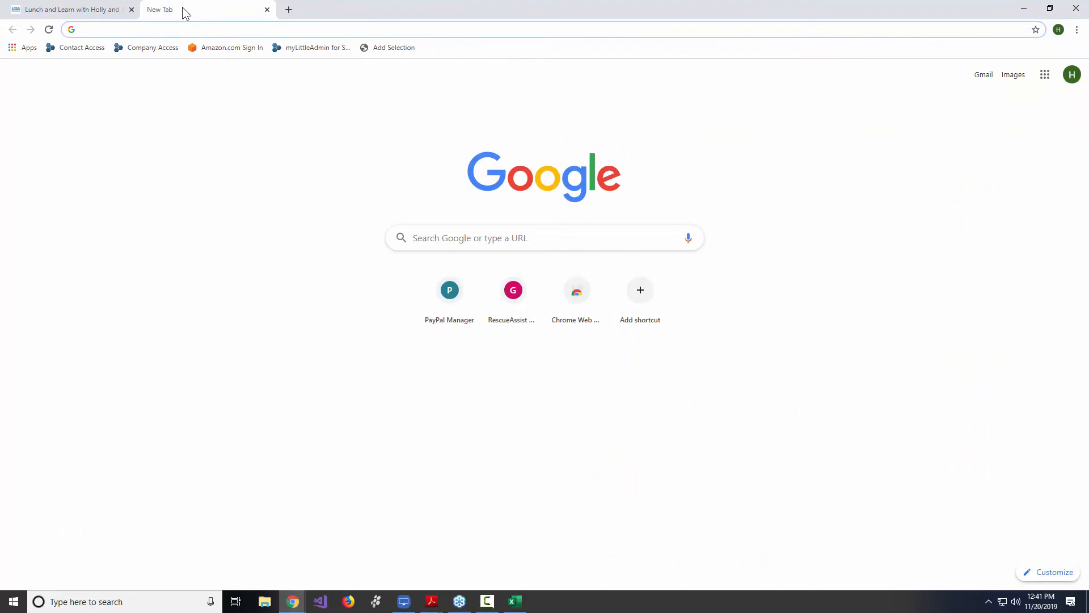
text(udat)
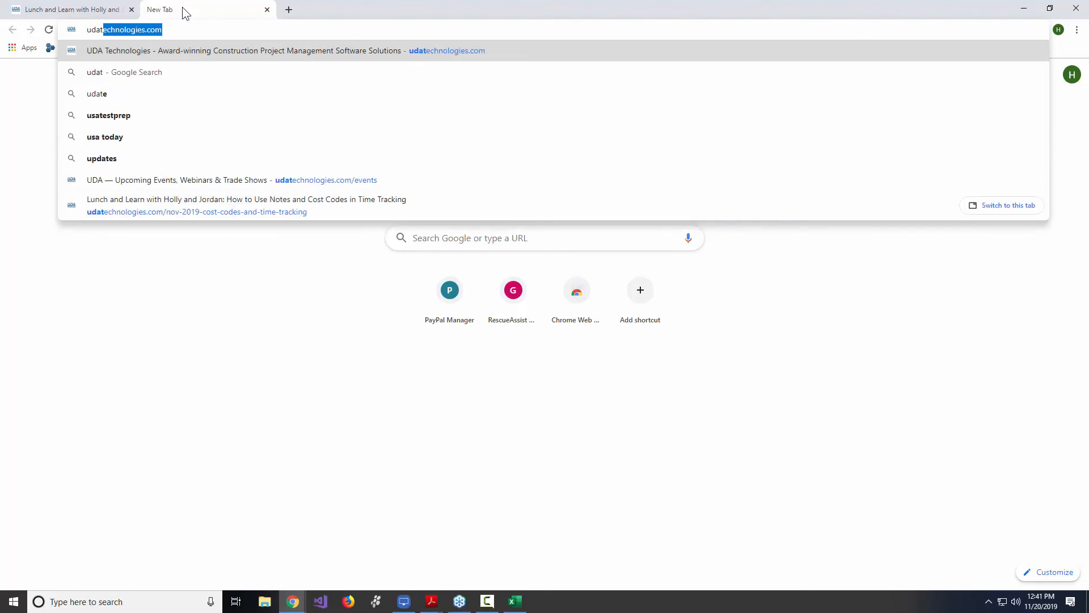
key(Return)
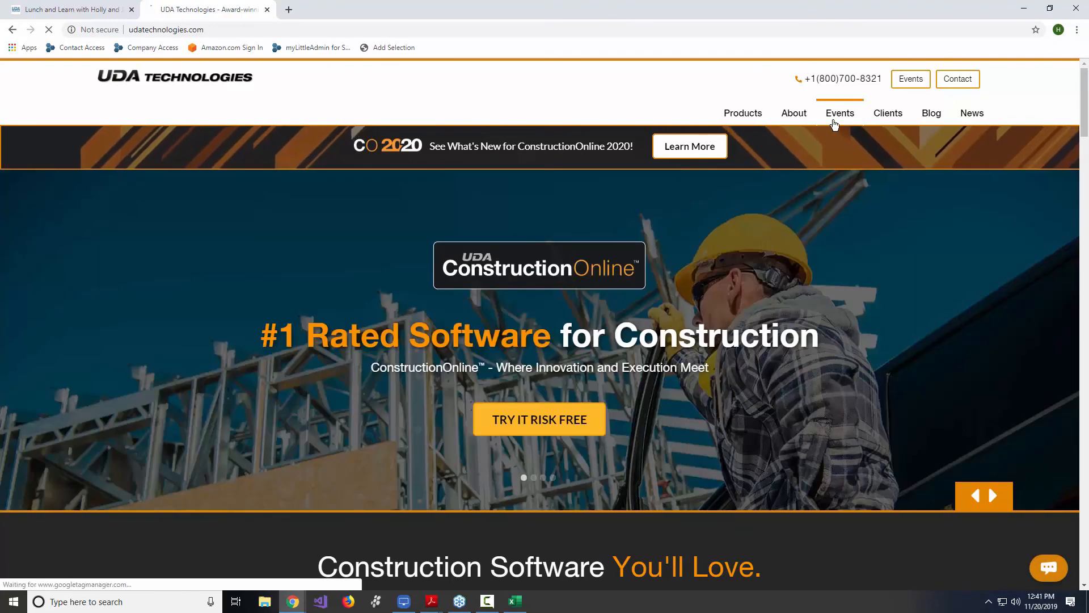
Open the site's Events page and look through the upcoming webinars and the On Demand Webinar Recordings
click(833, 123)
scroll(802, 375, down, 3)
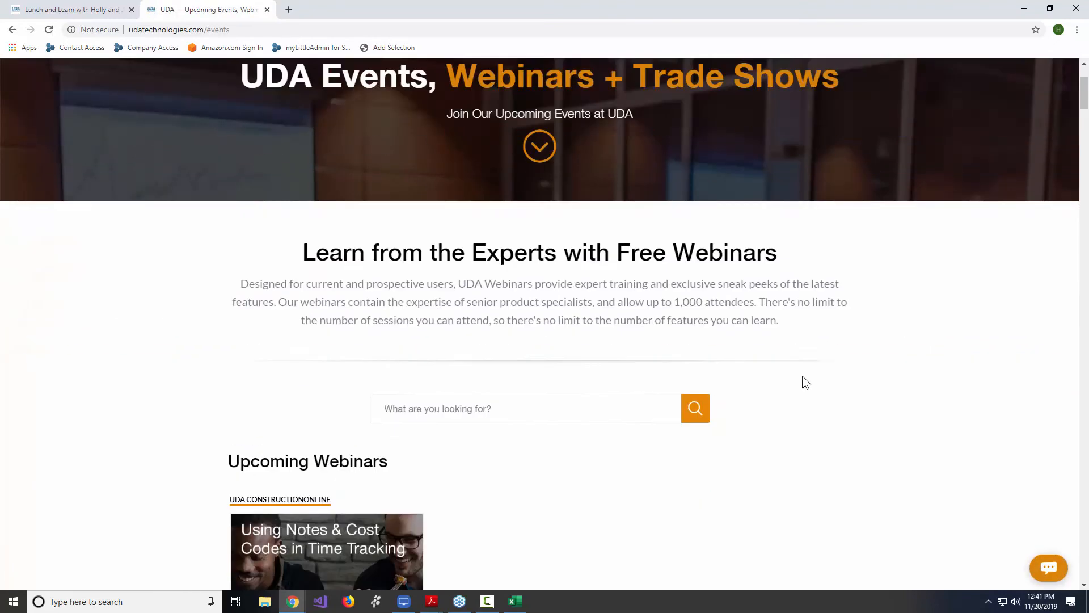
scroll(856, 396, down, 12)
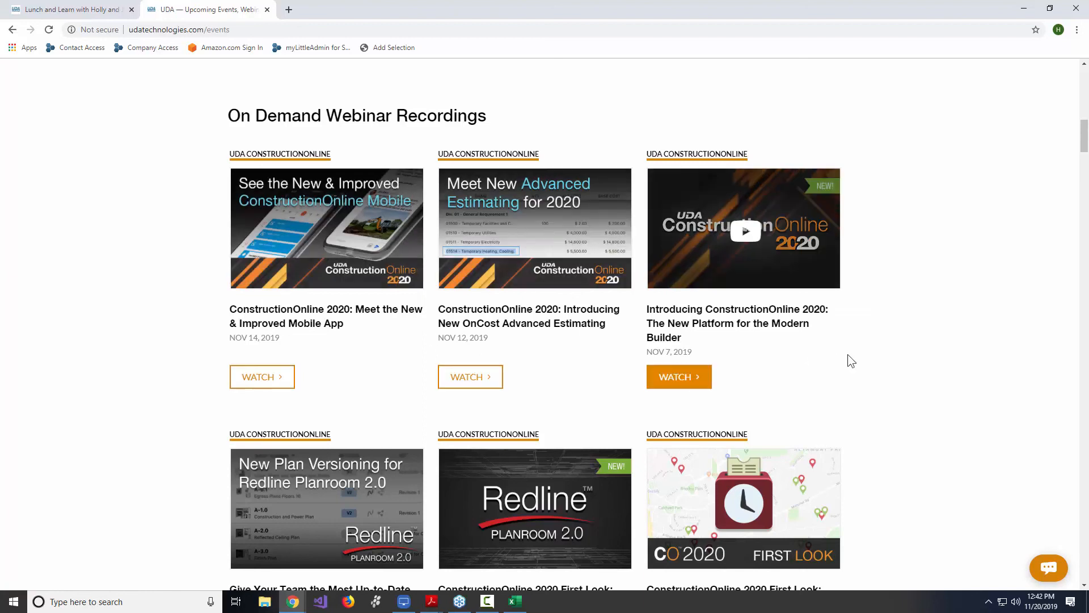
scroll(906, 365, down, 2)
scroll(910, 371, up, 1)
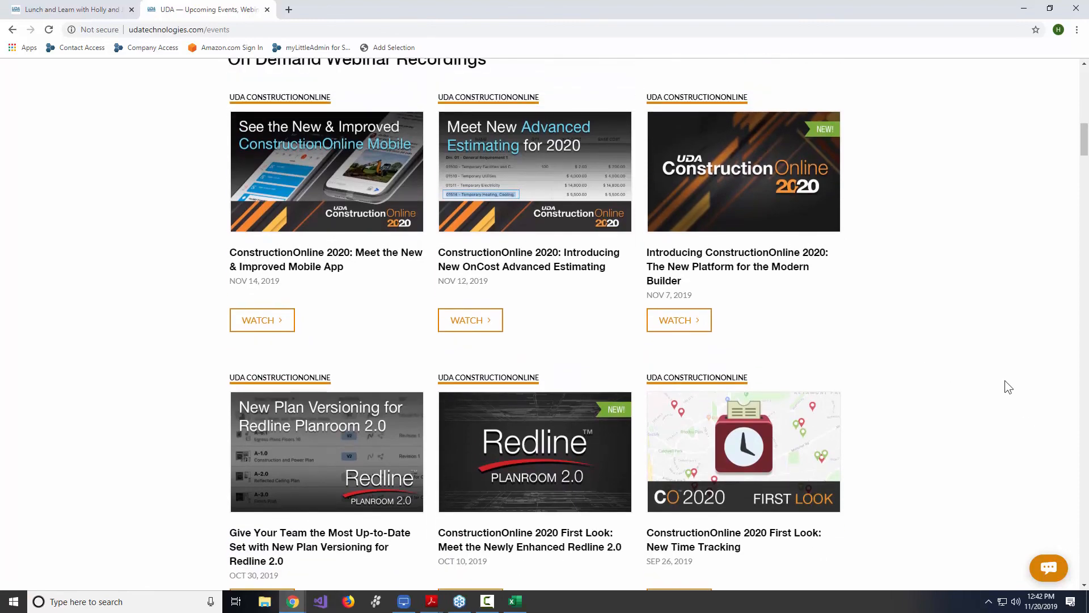